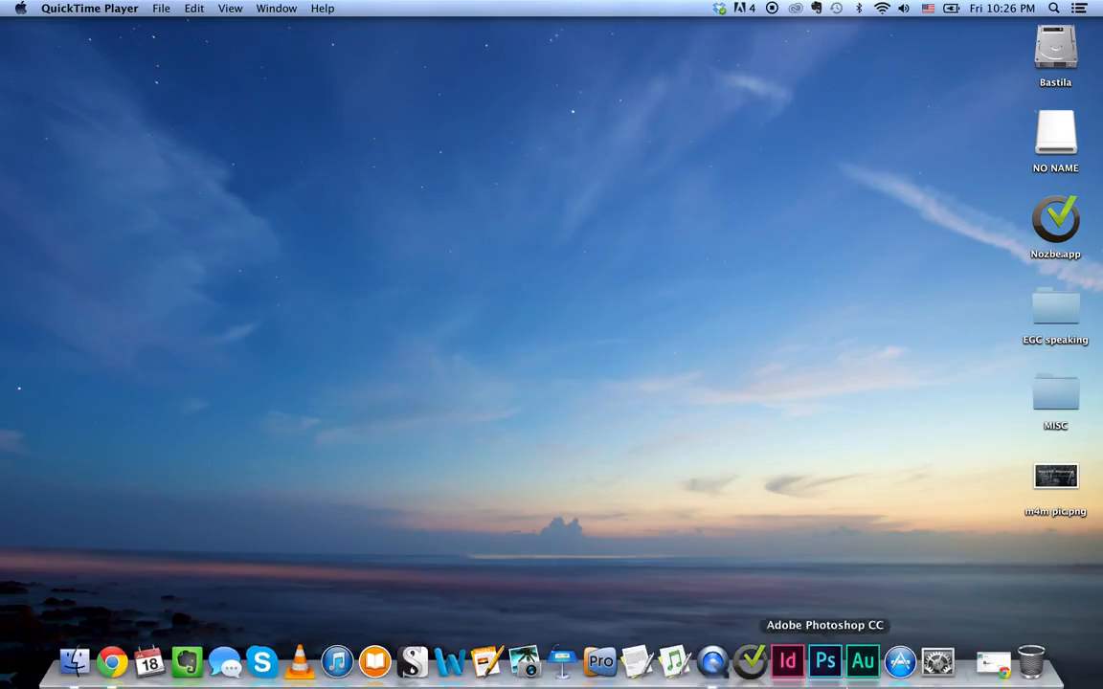
# - Switch to MailChimp in Chrome and create a Regular ol' Campaign addressed to the Marketing for Missionaries list
pyautogui.click(992, 660)
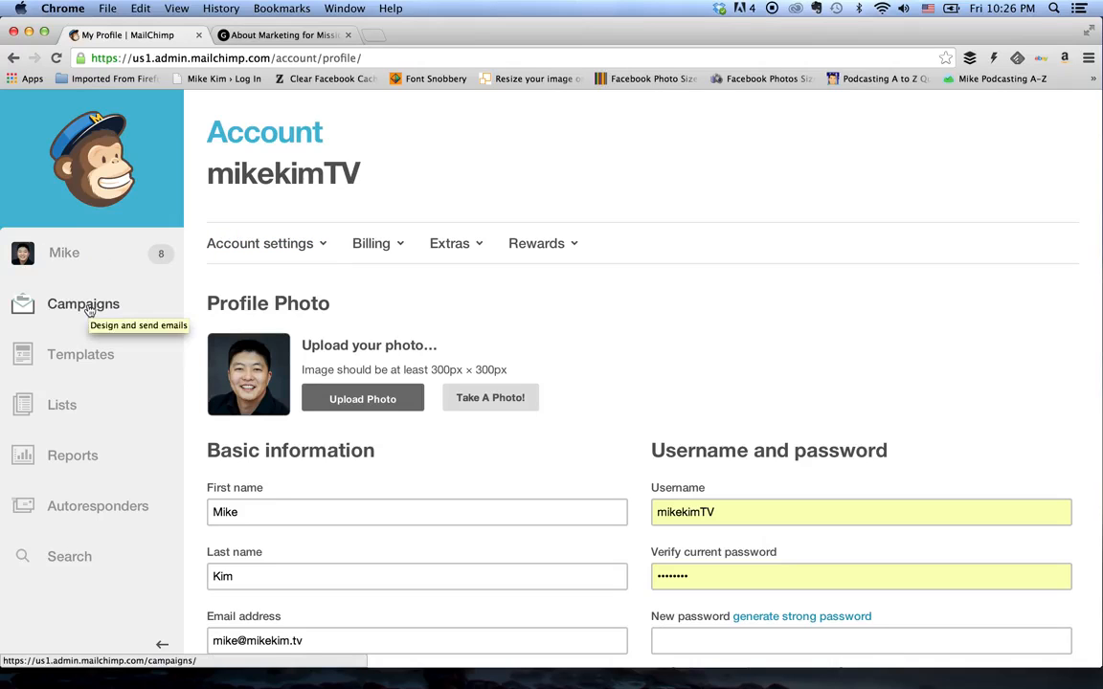
pyautogui.click(87, 307)
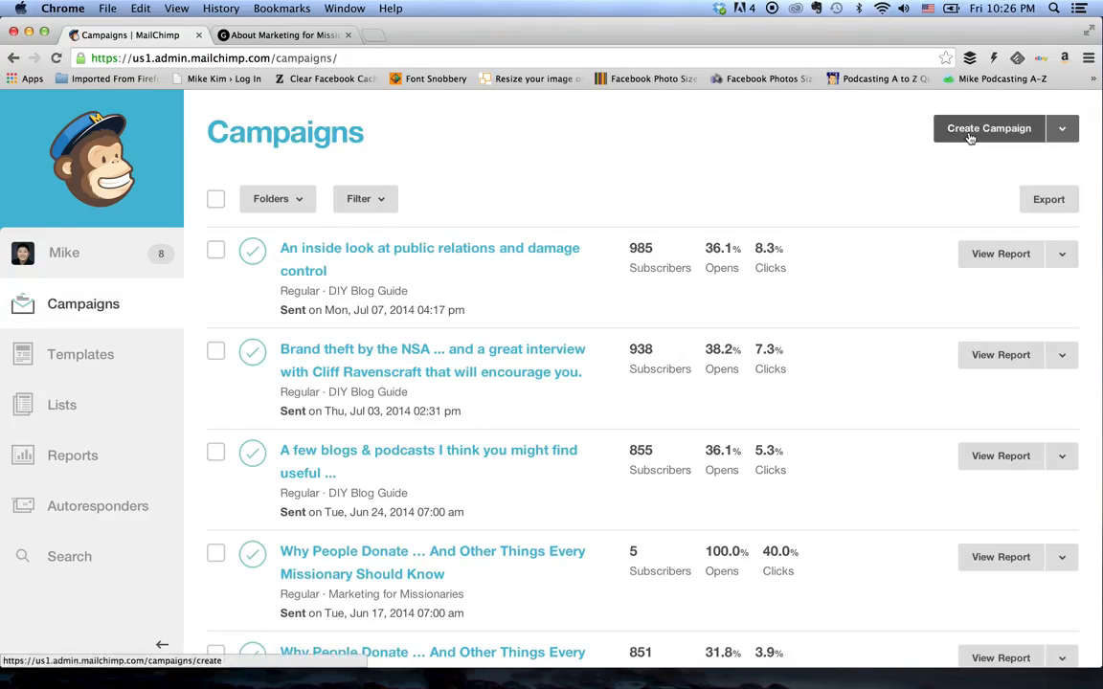
pyautogui.click(969, 137)
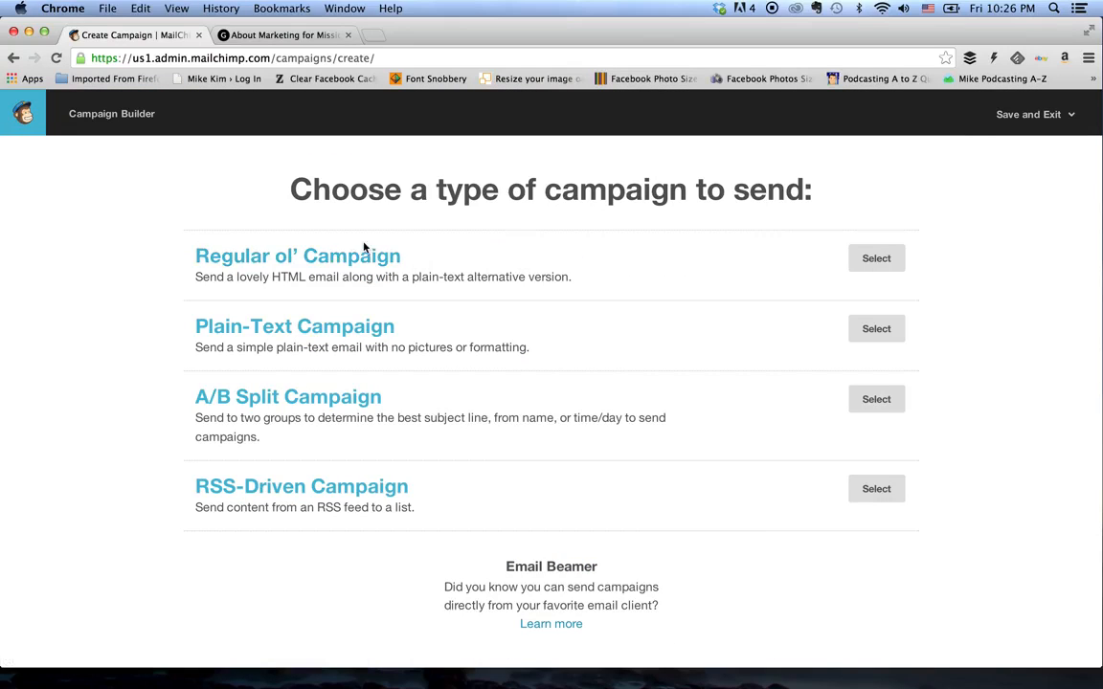
pyautogui.click(891, 263)
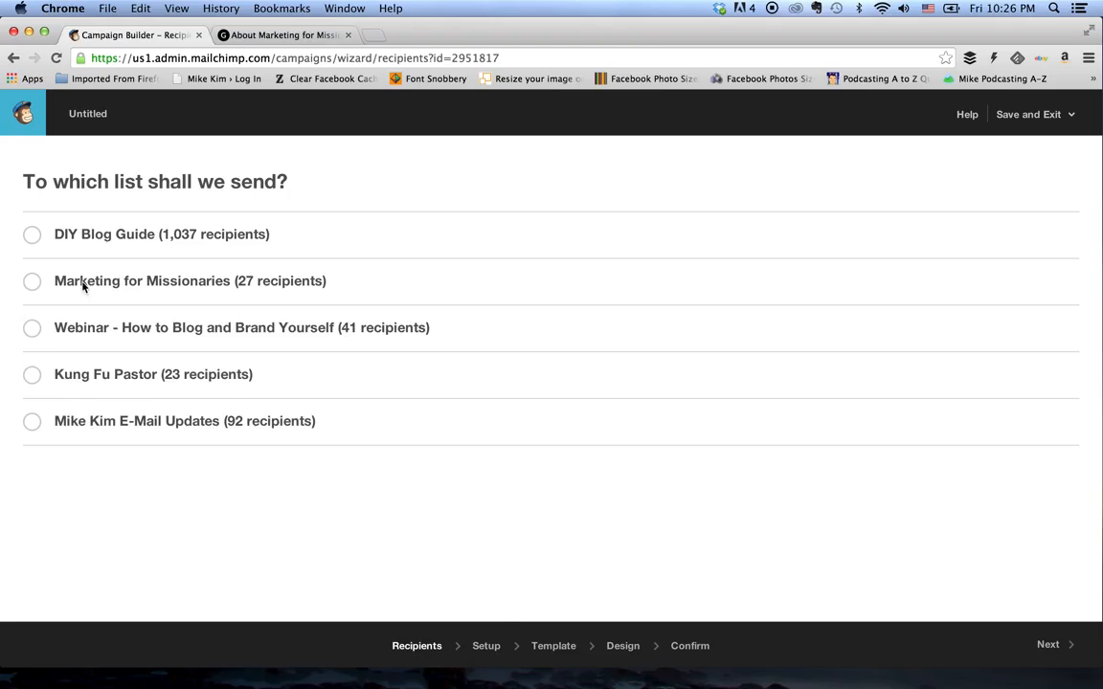
pyautogui.click(82, 284)
pyautogui.click(485, 647)
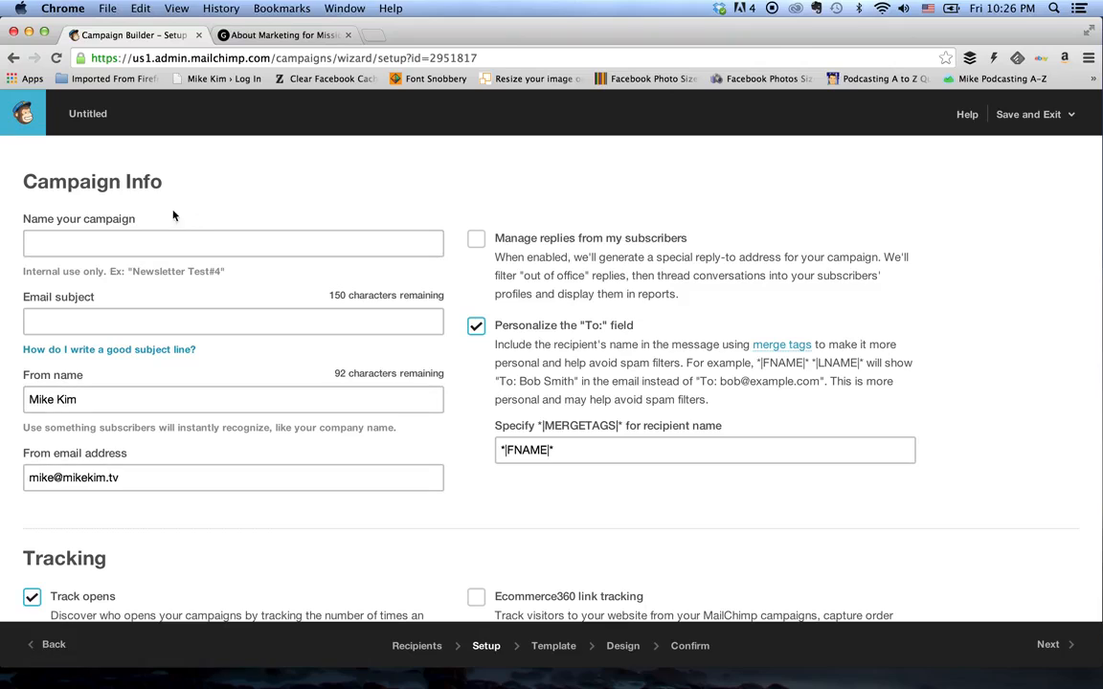
# - Name the campaign "CAMPAIGN 1" and set the email subject to "You should read my email!"
pyautogui.click(187, 244)
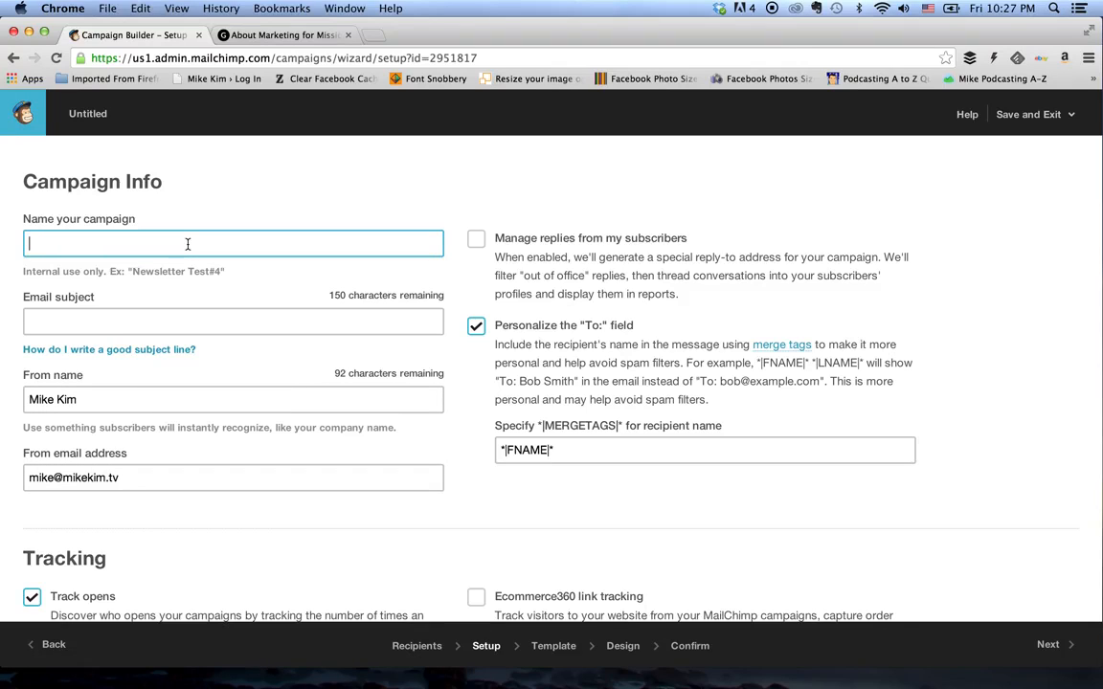
pyautogui.write('CAMPAIG')
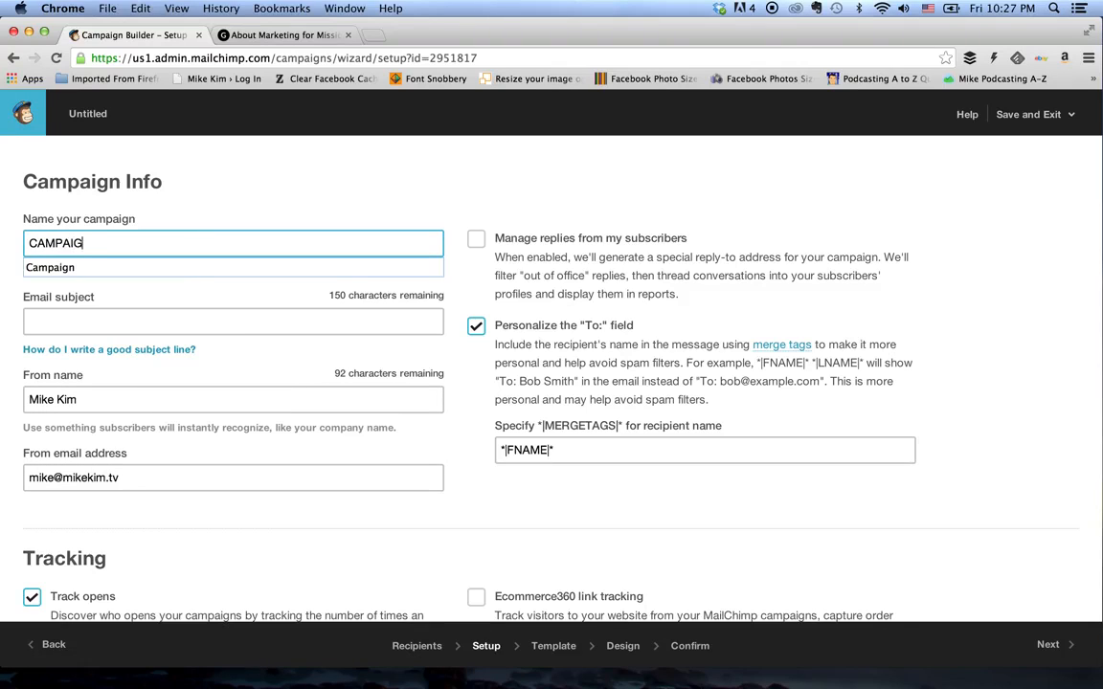
pyautogui.write('N 1')
pyautogui.press('Tab')
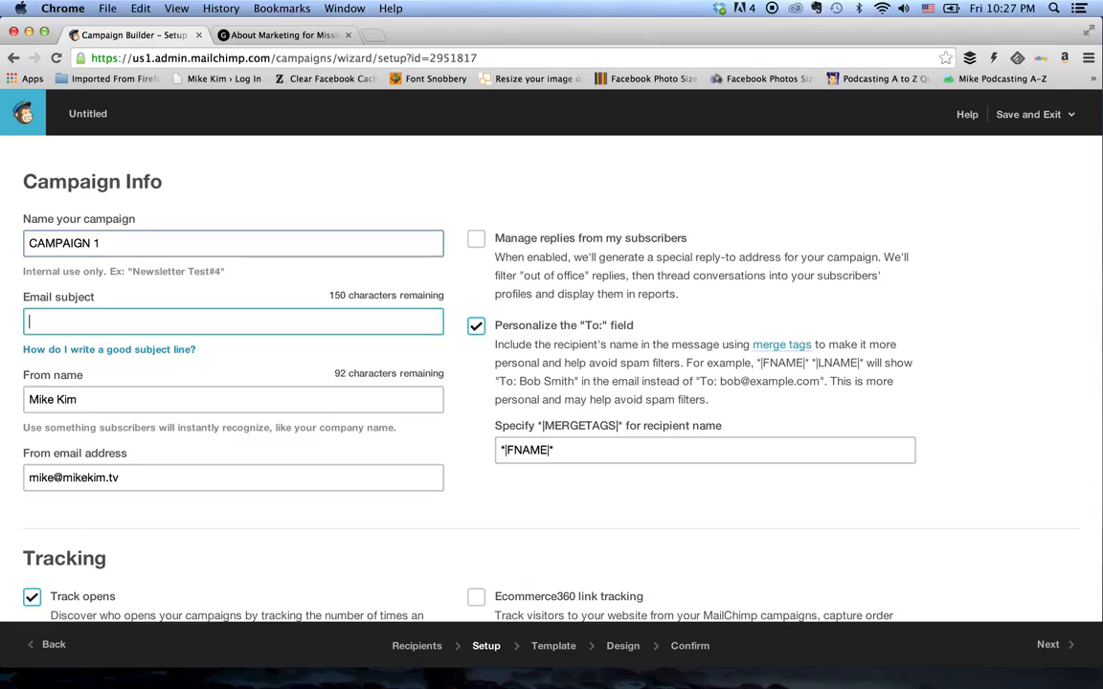
pyautogui.write('You should read my email')
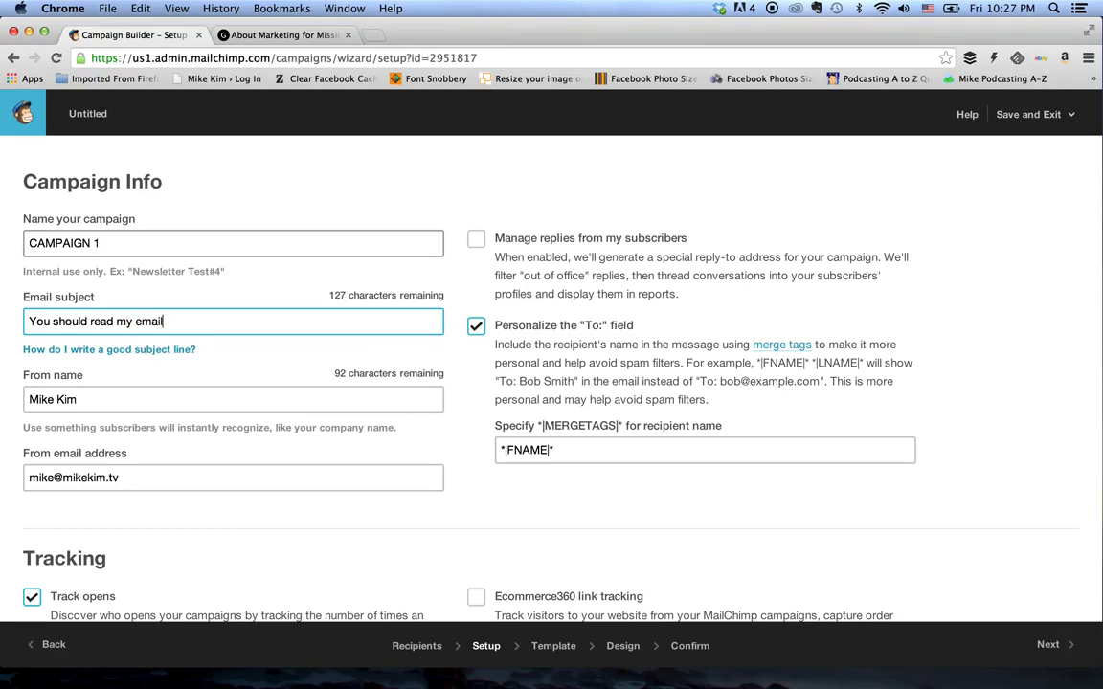
pyautogui.write('!')
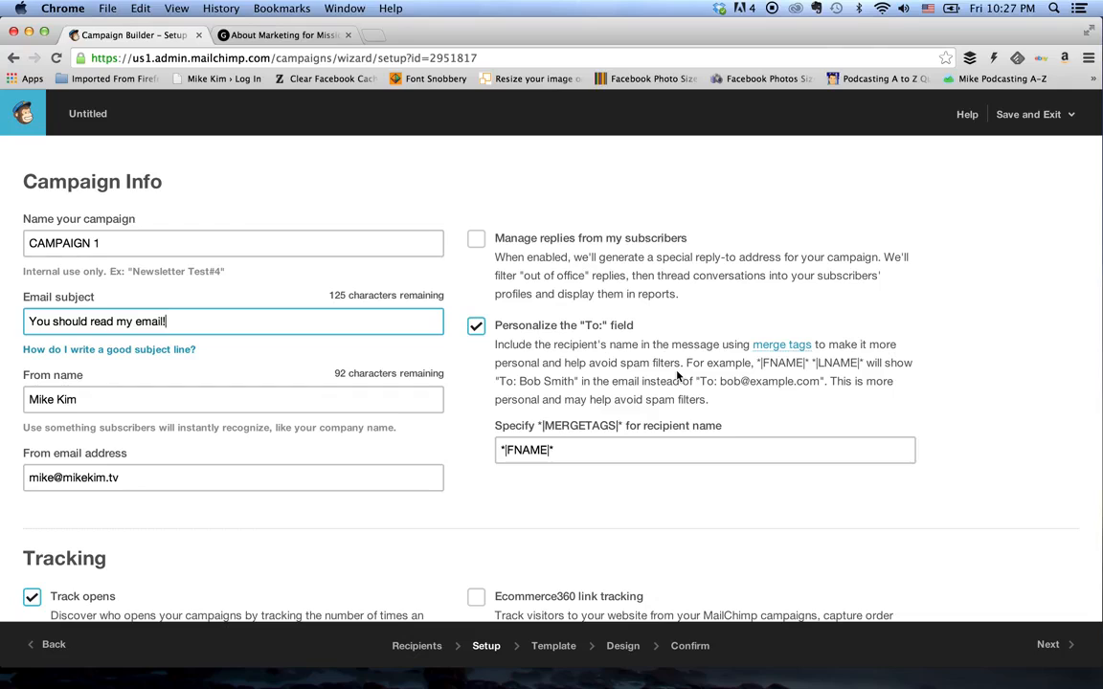
pyautogui.moveTo(635, 450); pyautogui.dragTo(472, 451)
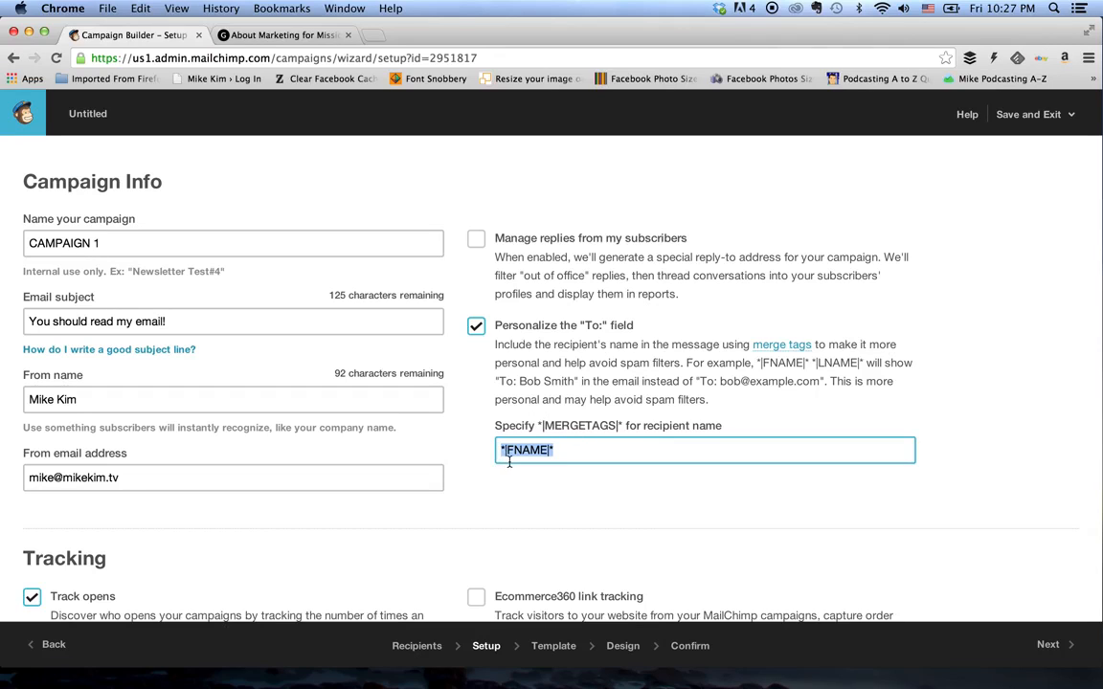
pyautogui.click(585, 506)
# - Choose the basic Right Sidebar template for the campaign
pyautogui.click(564, 647)
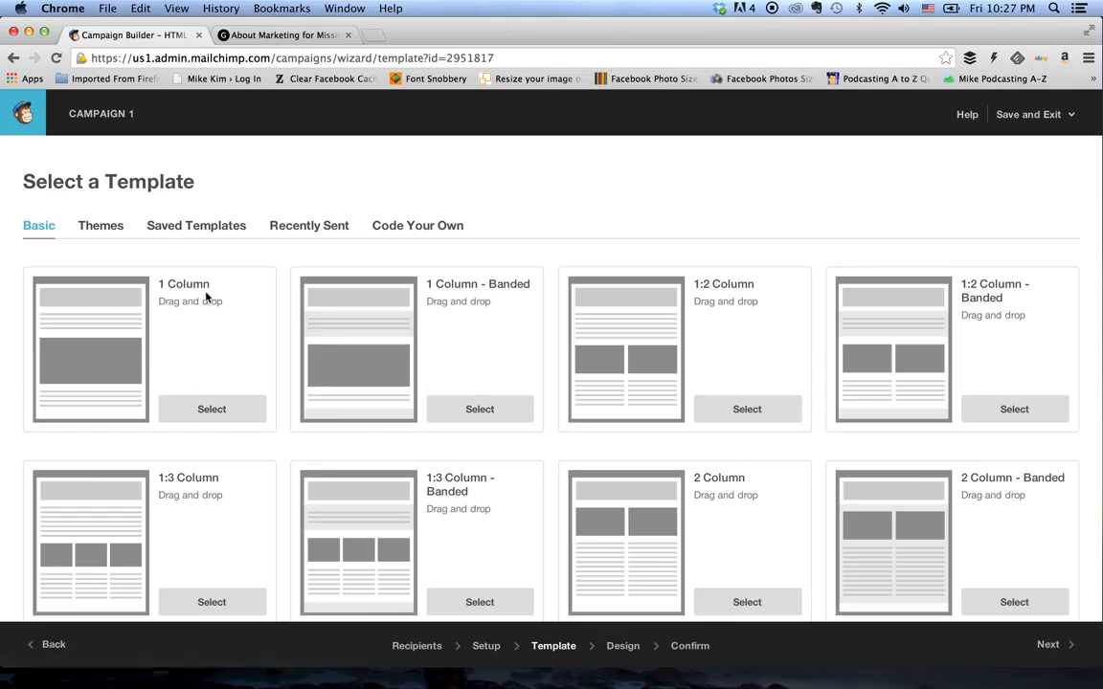
pyautogui.scroll(-5, 335, 342)
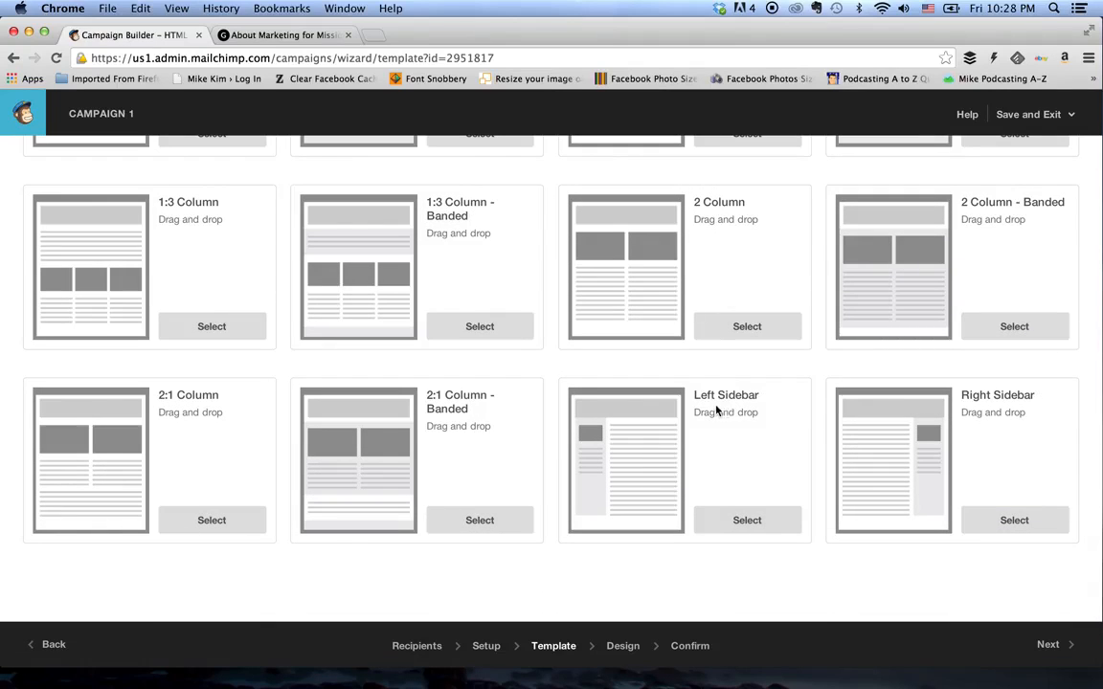
pyautogui.moveTo(970, 411)
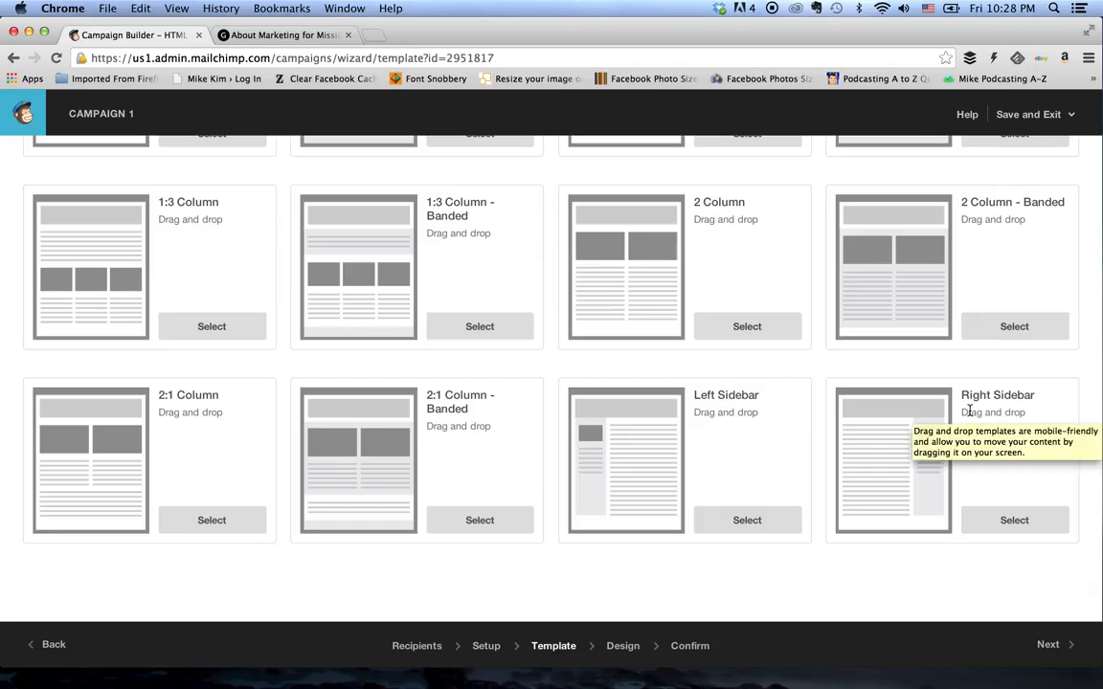
pyautogui.click(1005, 520)
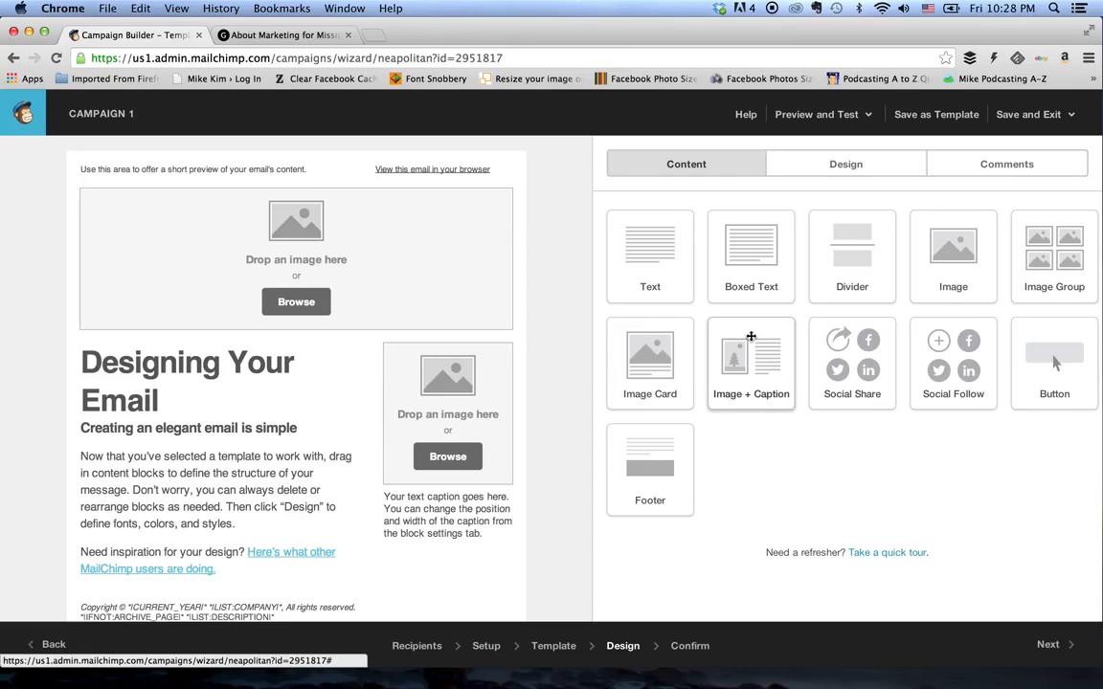
# - Delete the preview-text content block above the header image in the email layout
pyautogui.moveTo(360, 168)
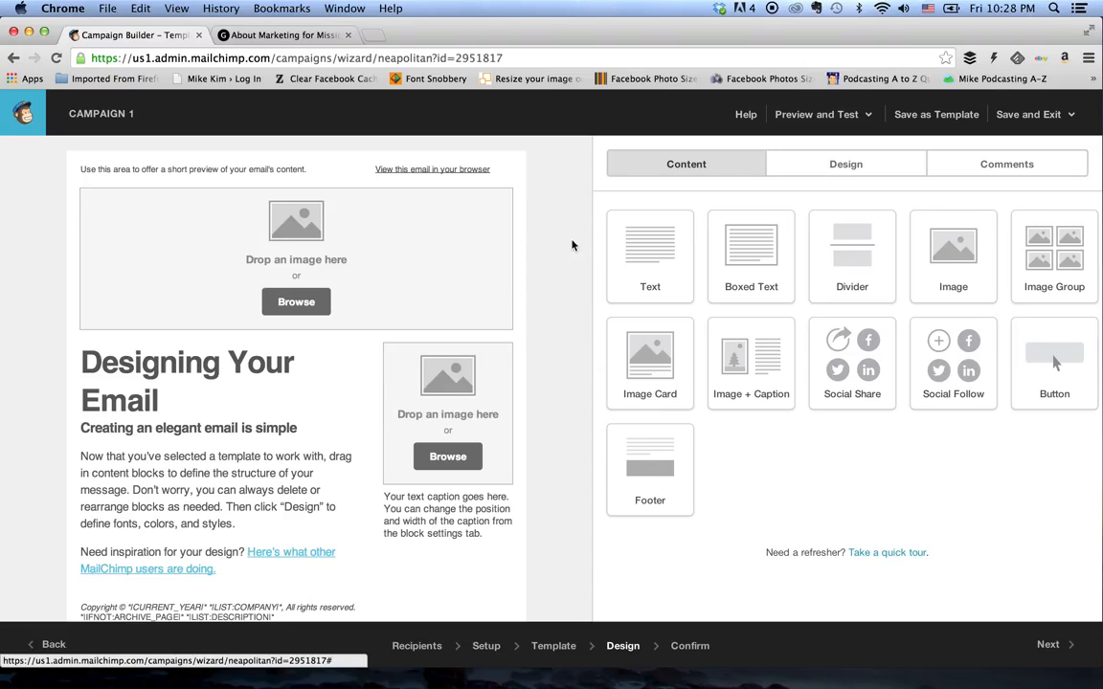
pyautogui.moveTo(502, 170)
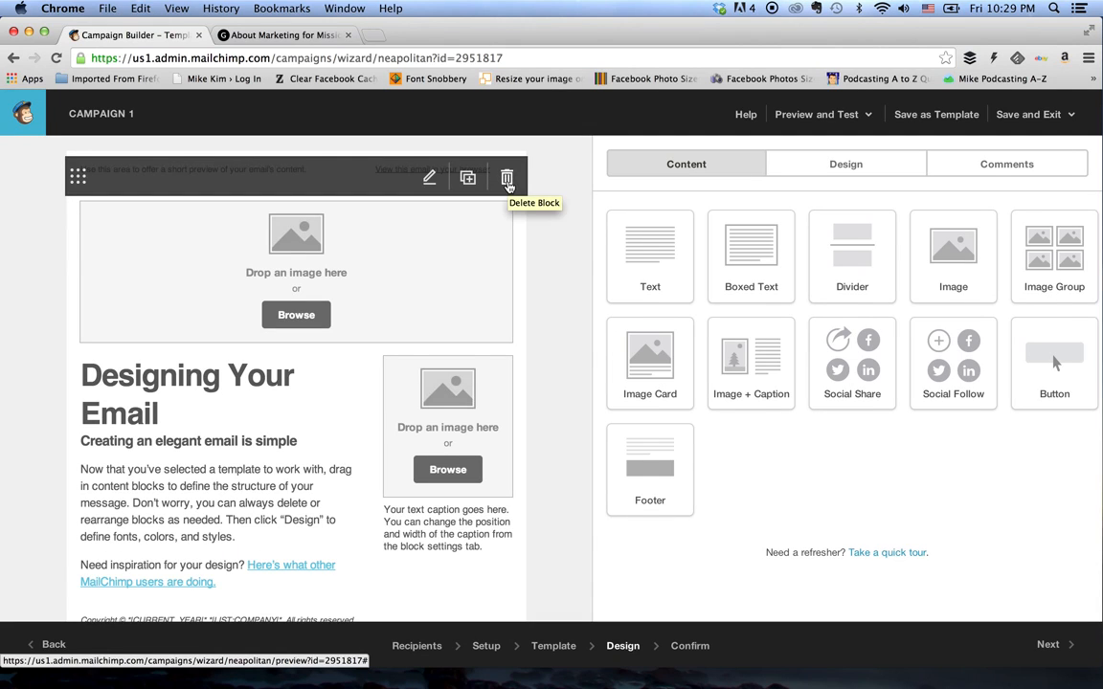
pyautogui.click(507, 179)
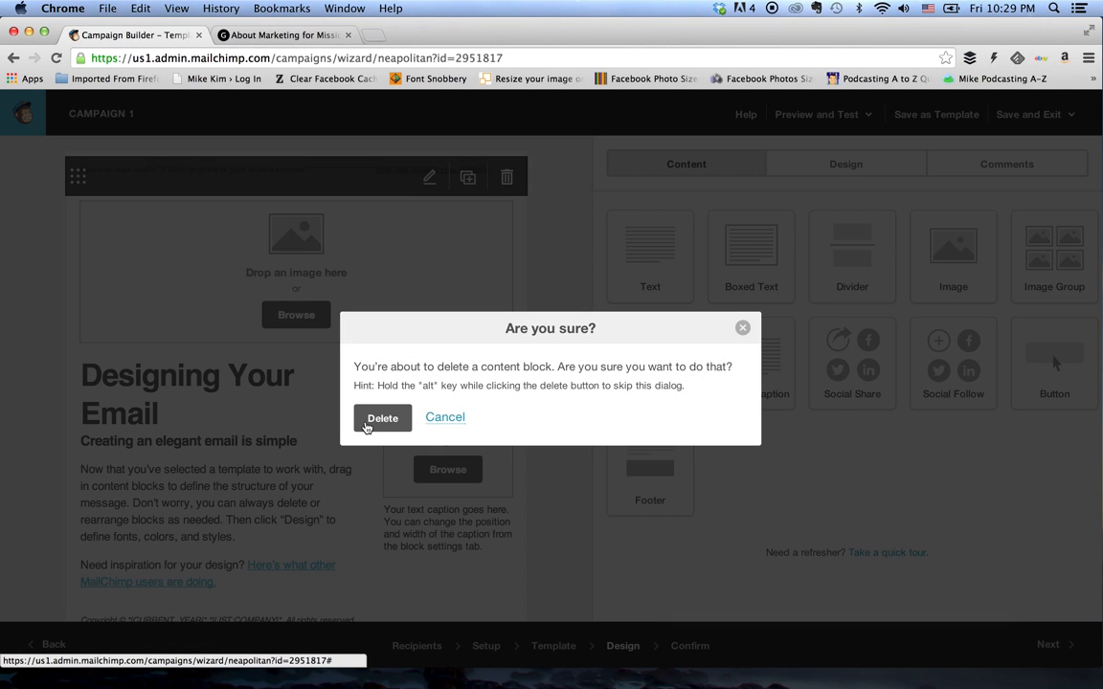
pyautogui.click(371, 418)
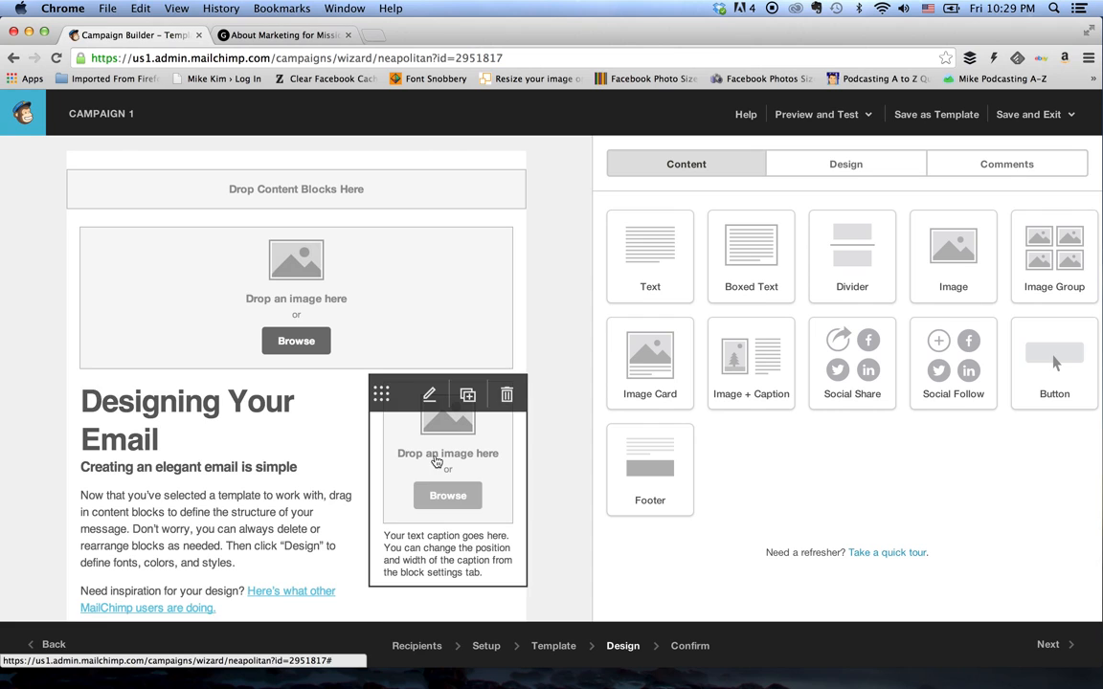
# - Open the "Designing Your Email" text block for editing and show the editor's extra formatting tools
pyautogui.scroll(-3, 437, 441)
pyautogui.scroll(1, 438, 460)
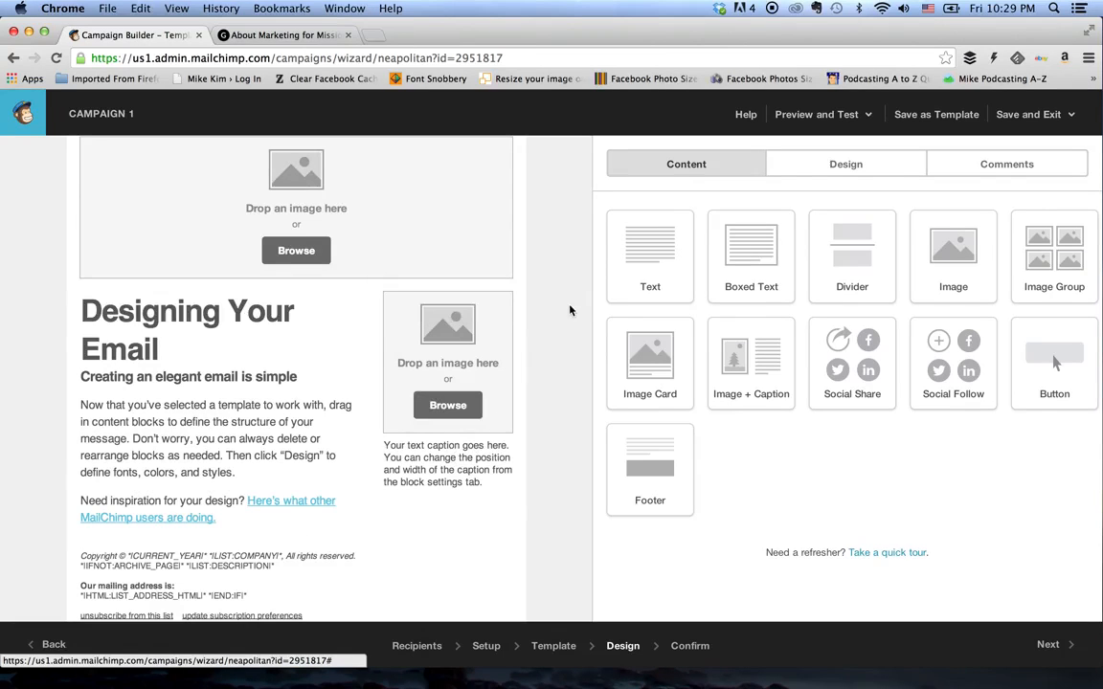
pyautogui.click(254, 398)
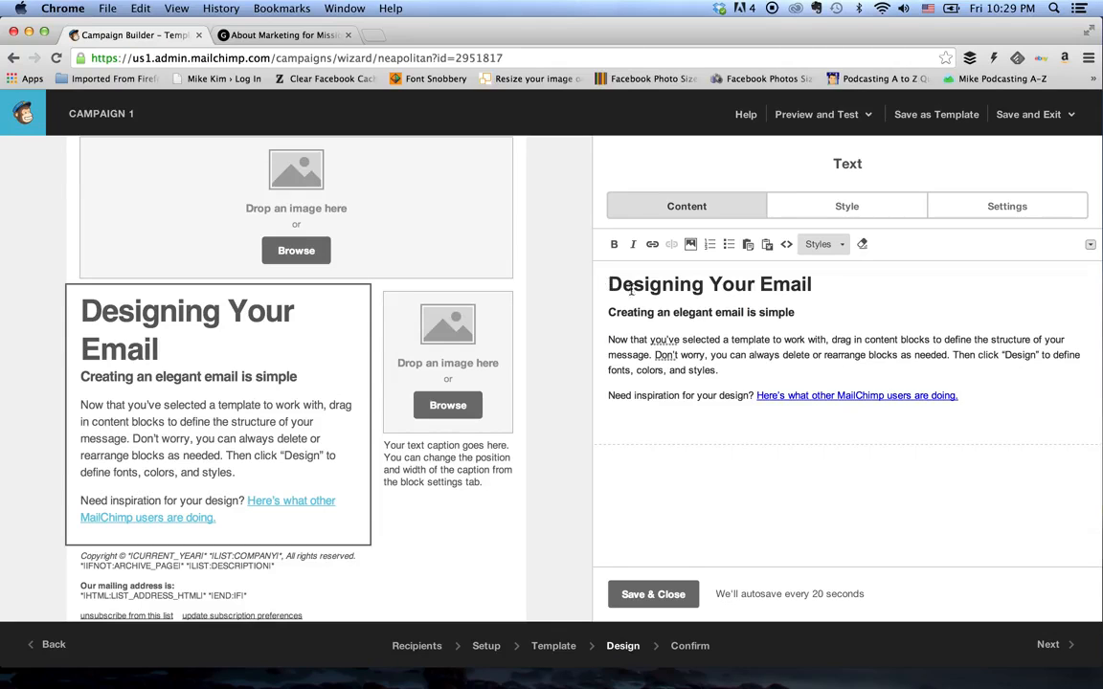
pyautogui.click(1090, 248)
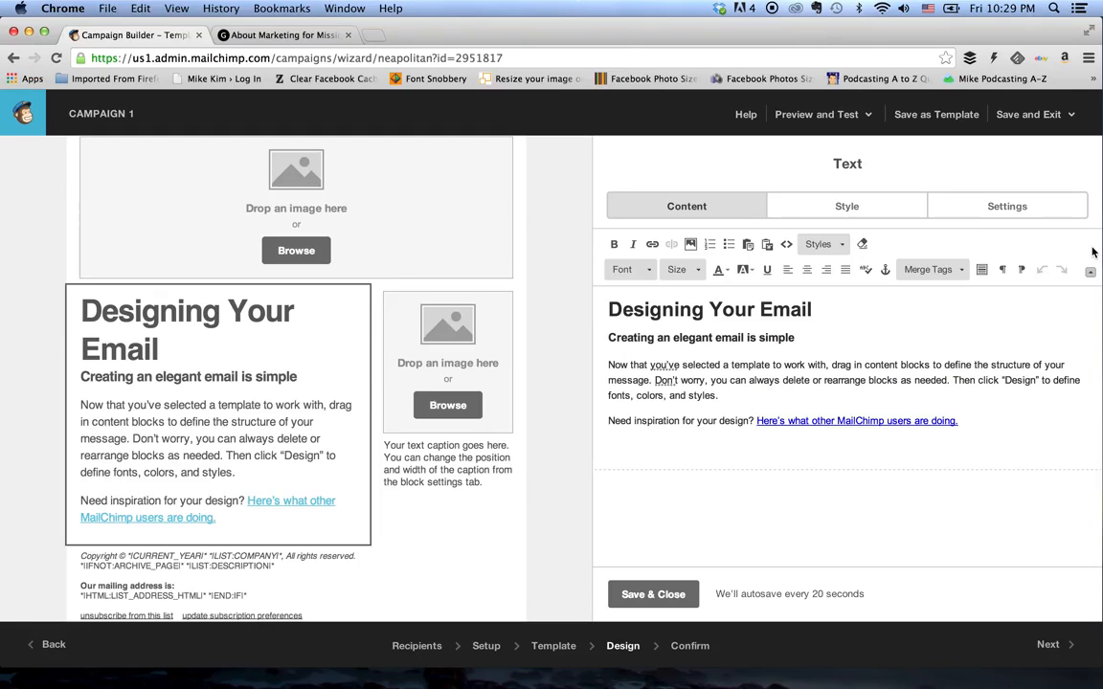
pyautogui.click(650, 274)
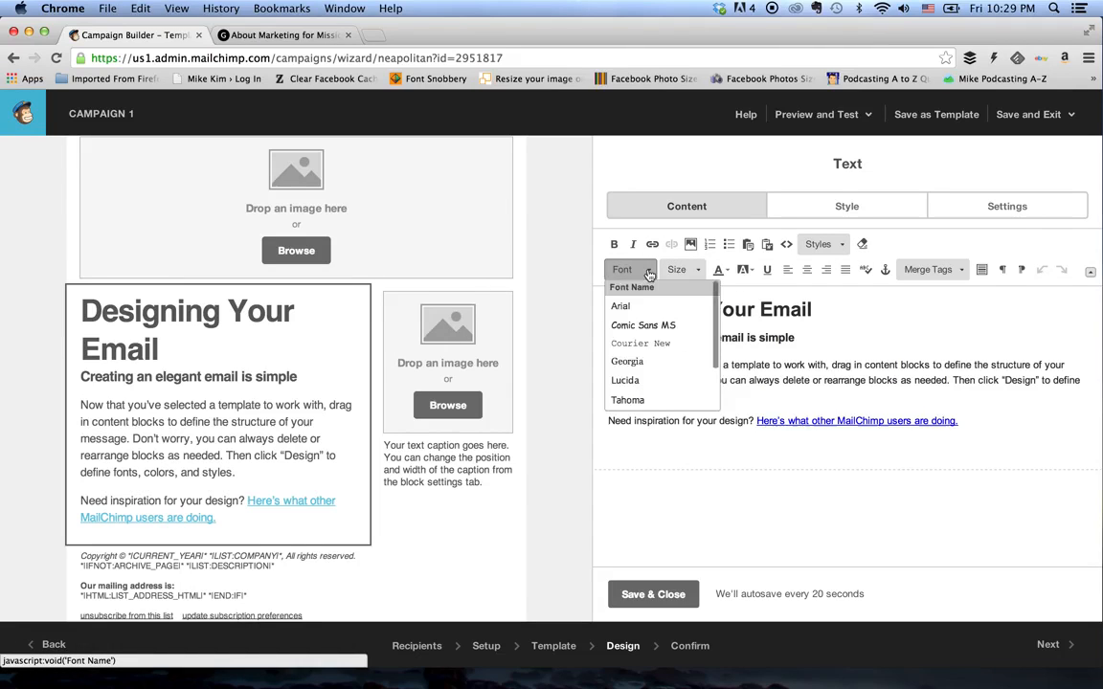
pyautogui.click(650, 274)
pyautogui.click(700, 275)
pyautogui.click(699, 275)
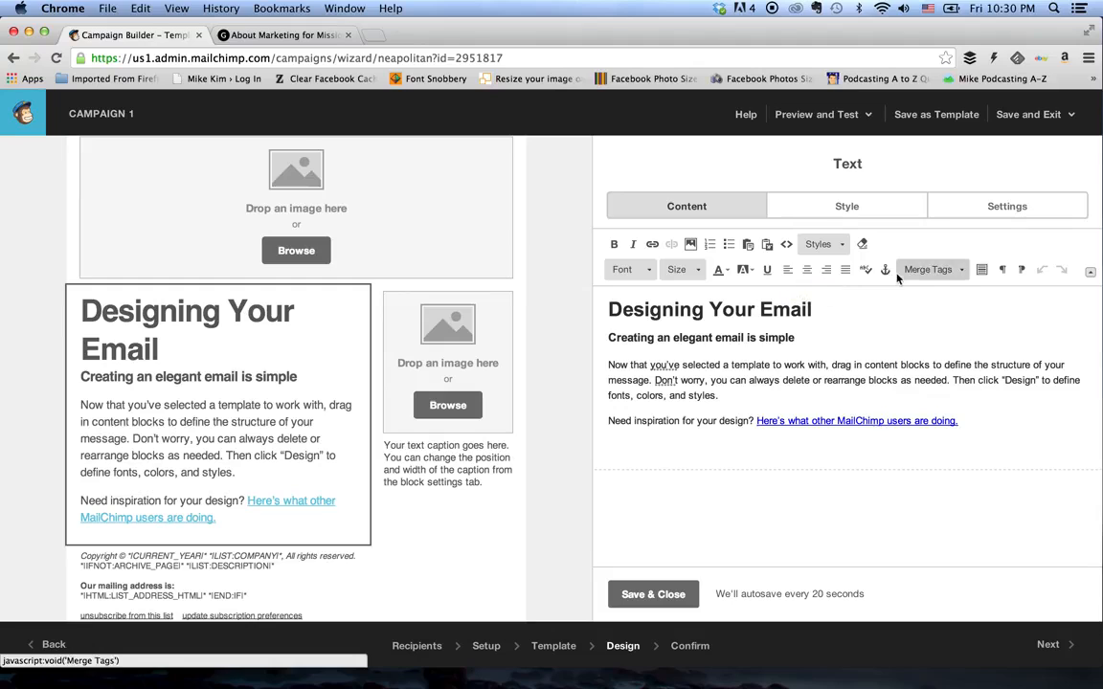
pyautogui.click(963, 271)
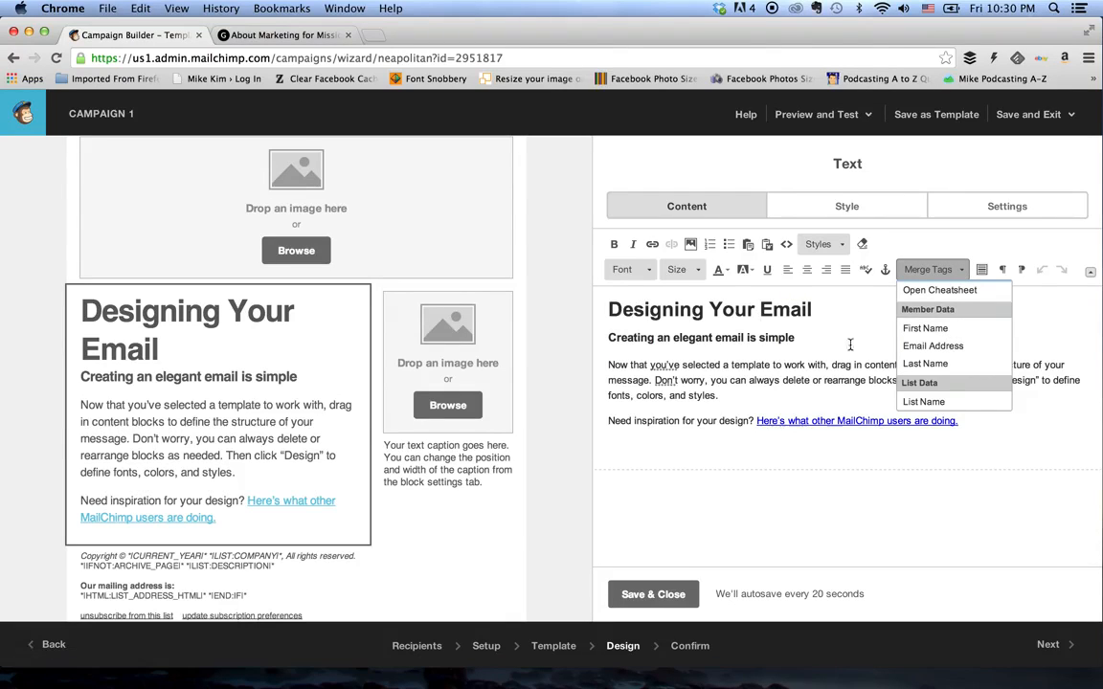
pyautogui.click(783, 376)
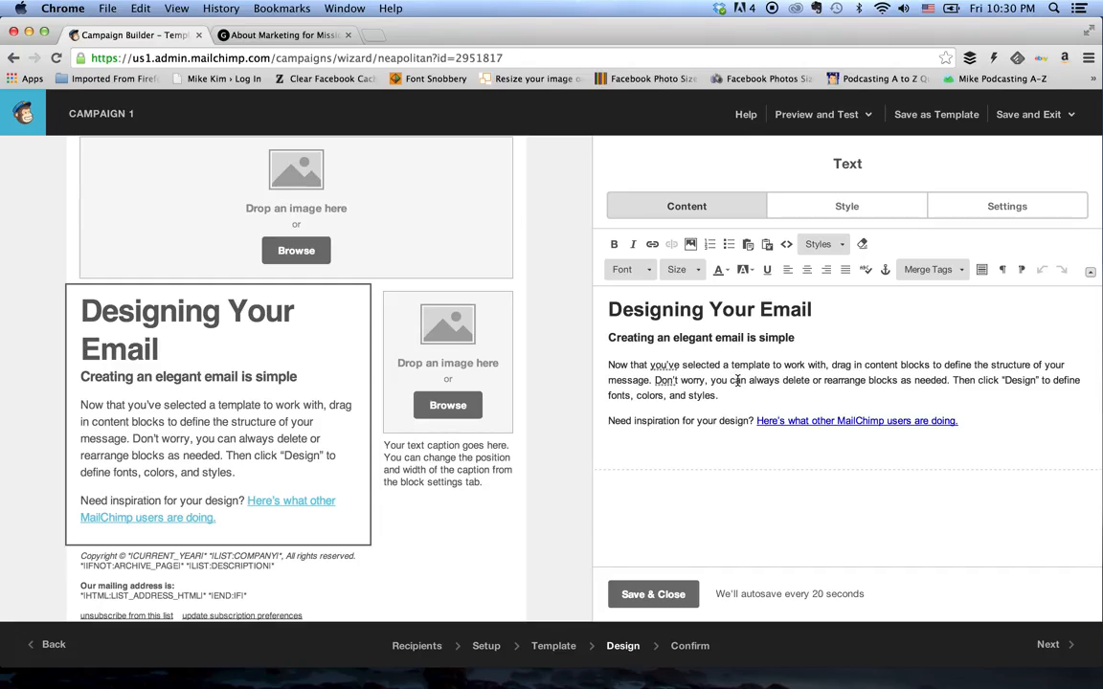
# - Clear the formatting of all the placeholder text in the text block
pyautogui.moveTo(915, 421); pyautogui.dragTo(607, 295)
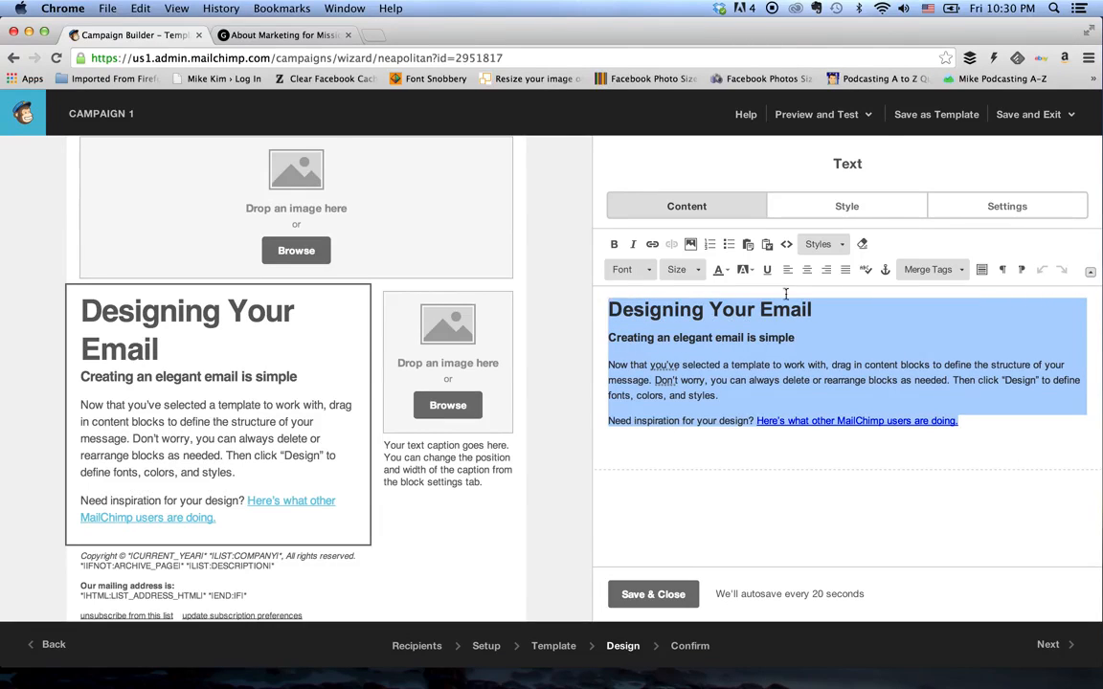
pyautogui.click(863, 245)
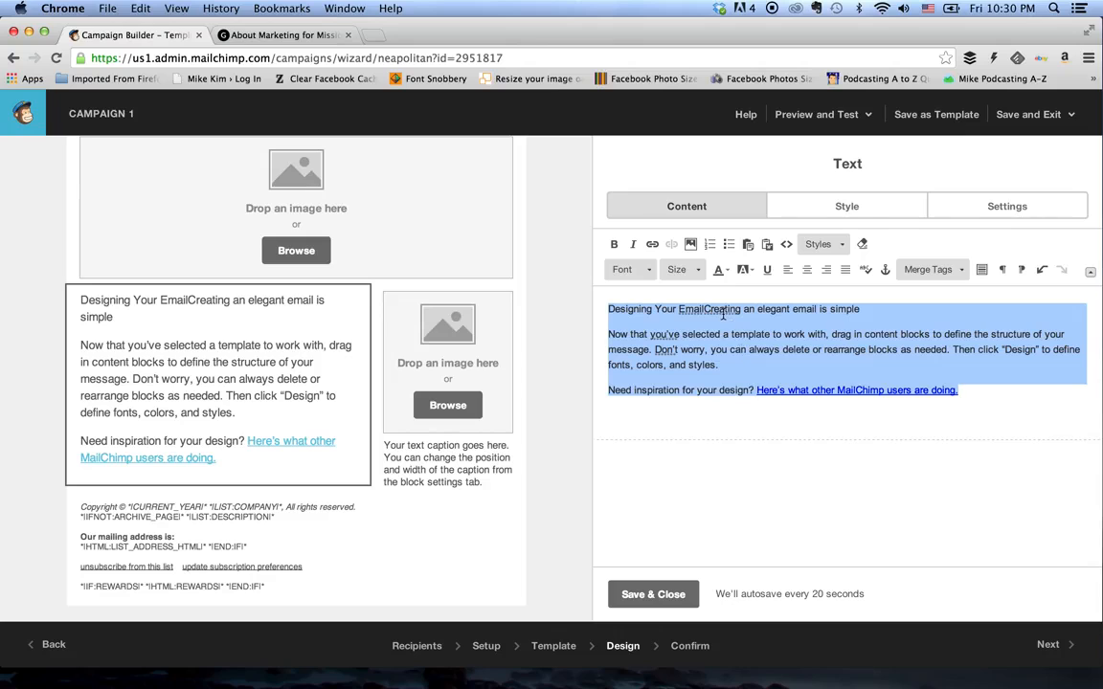
pyautogui.click(840, 244)
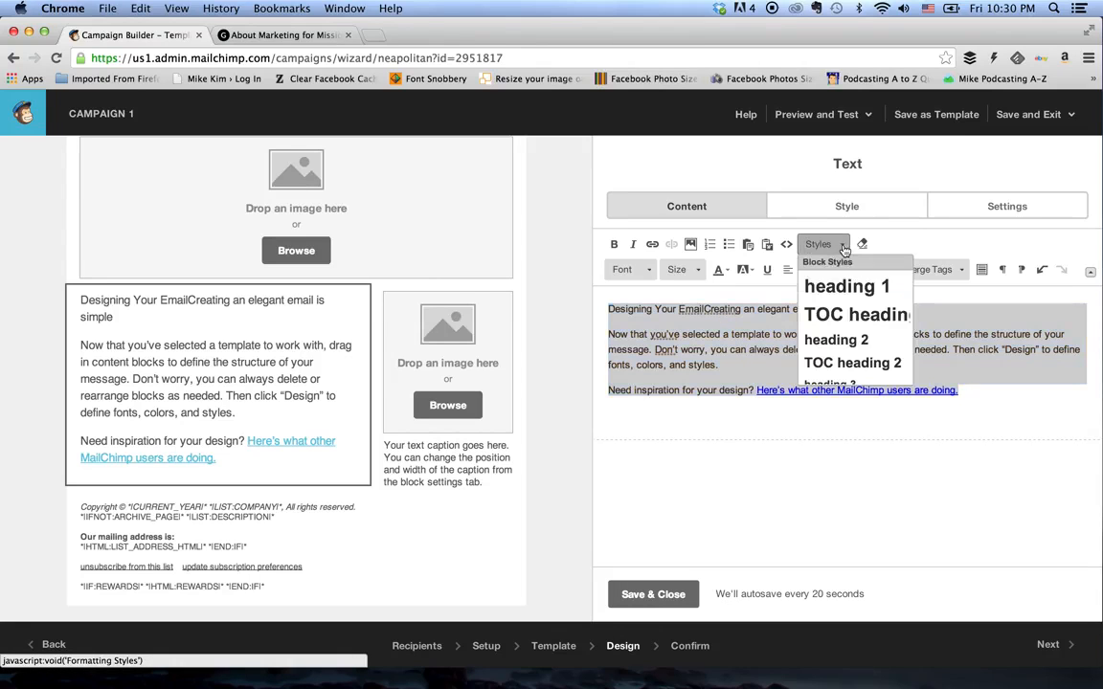
pyautogui.scroll(-3, 848, 352)
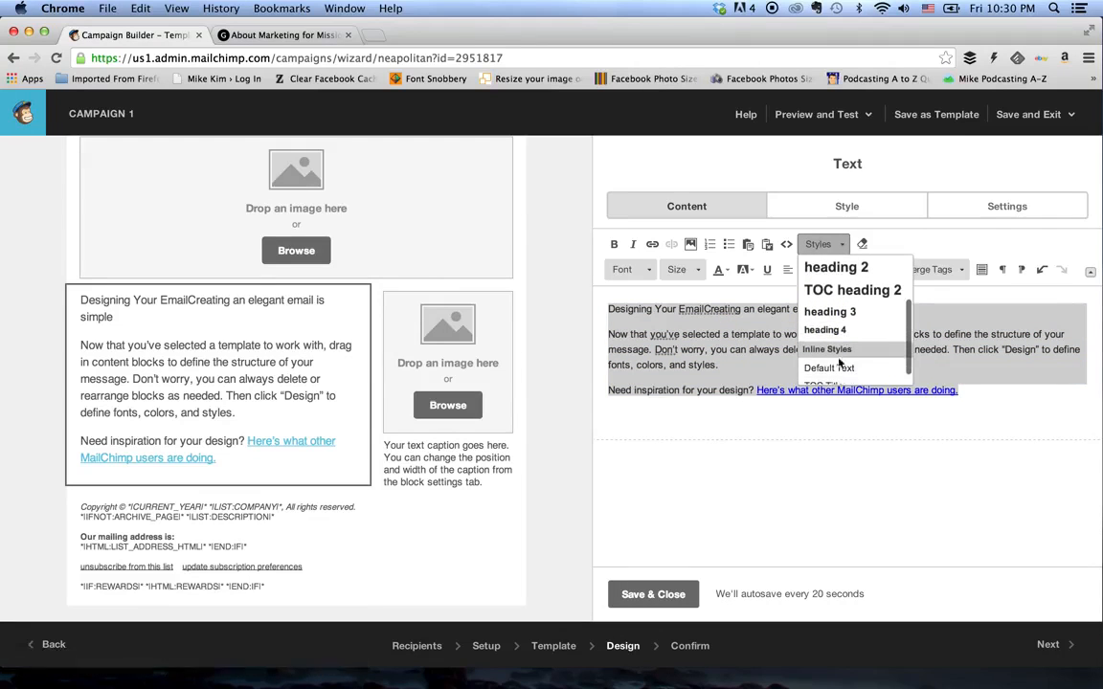
pyautogui.click(702, 336)
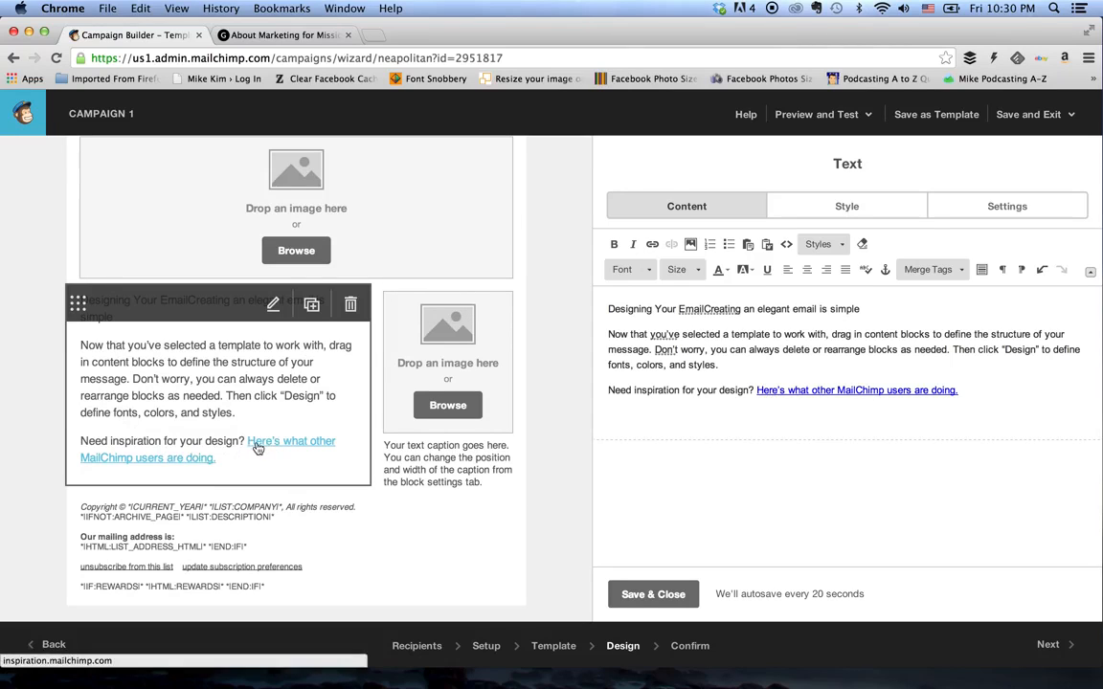
pyautogui.click(701, 365)
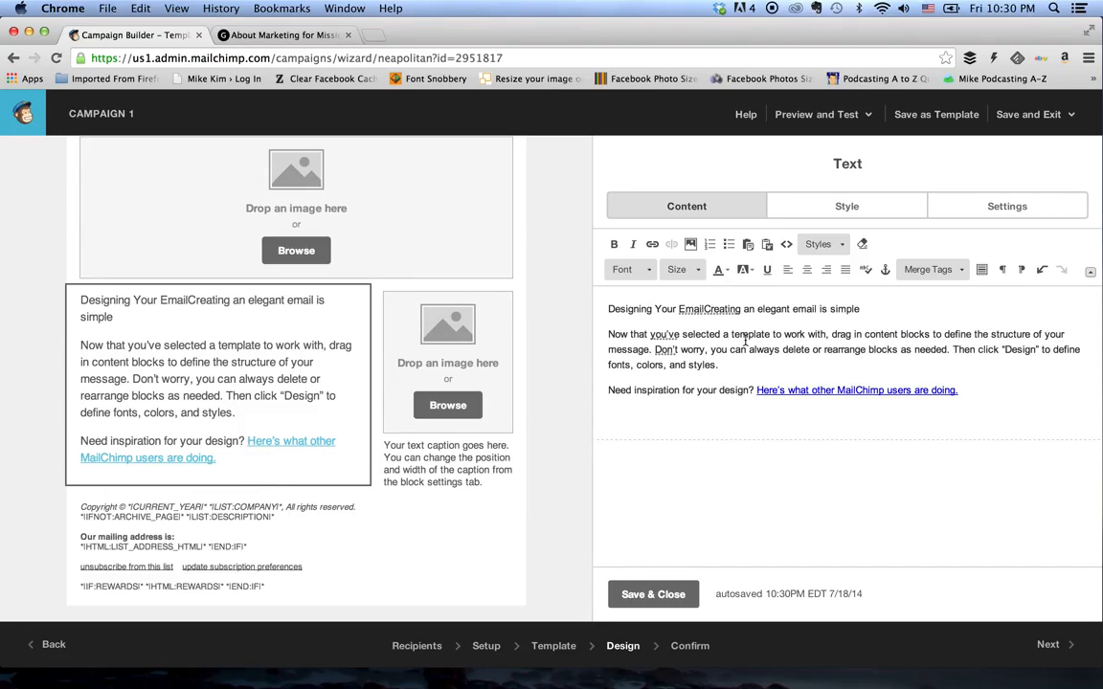
# - Delete all the placeholder text from the main text block
pyautogui.tripleClick(745, 339)
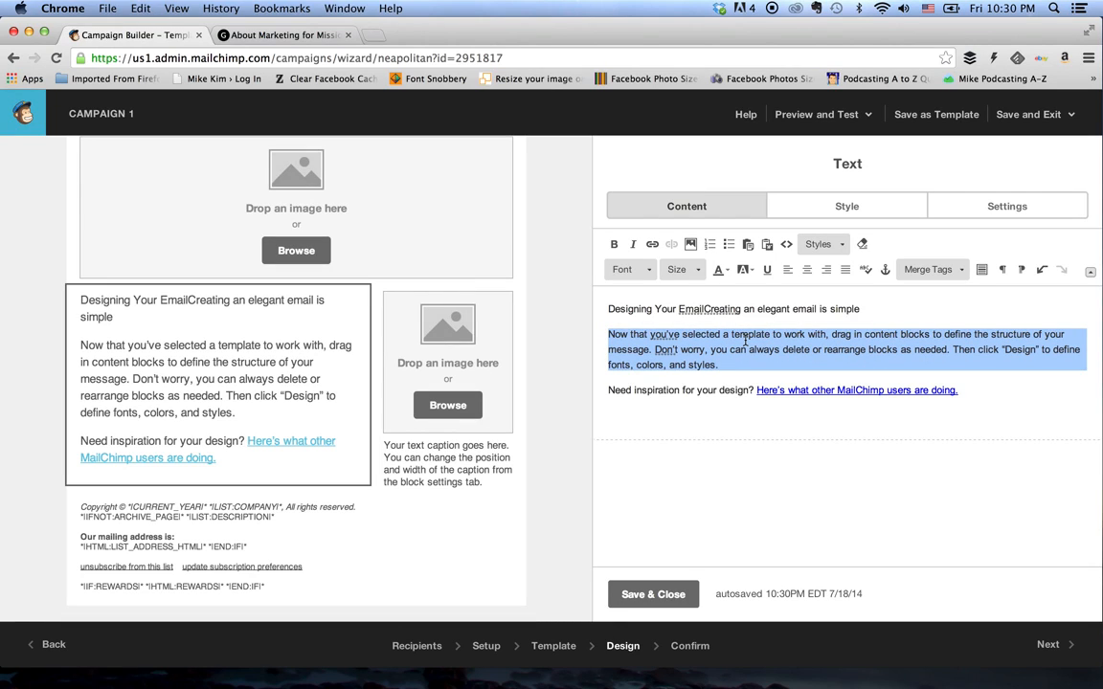
pyautogui.press('super+a')
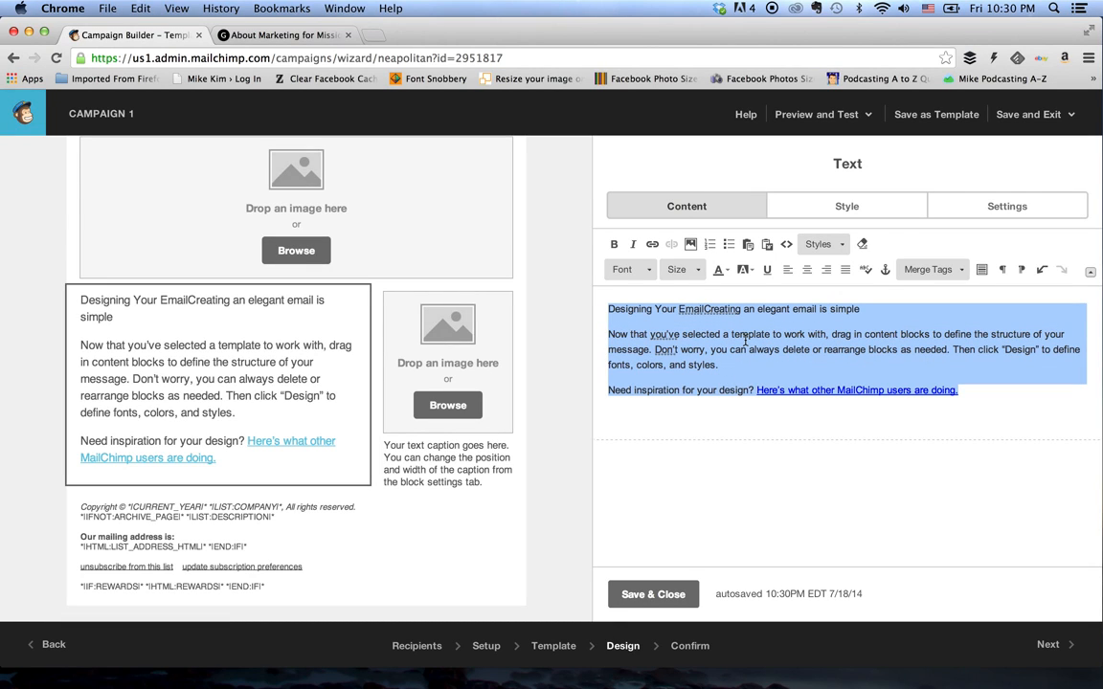
pyautogui.press('BackSpace')
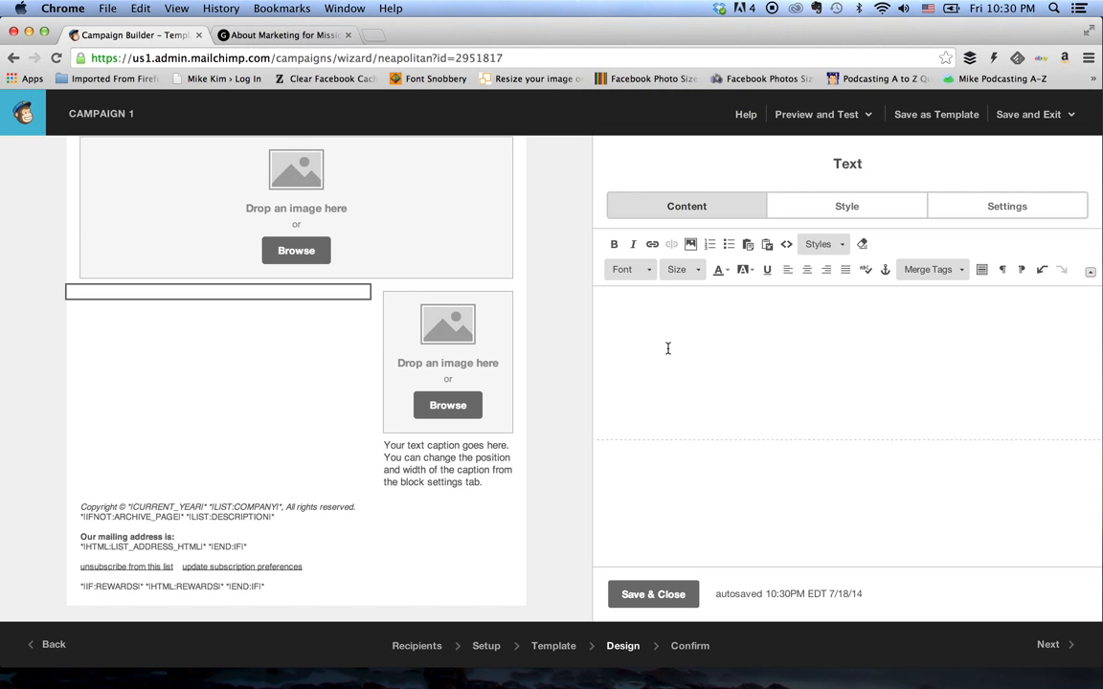
# - Copy the Marketing for Missionaries About page text from "First of all, thank you" through "I'm here to help." into the empty text block
pyautogui.click(255, 35)
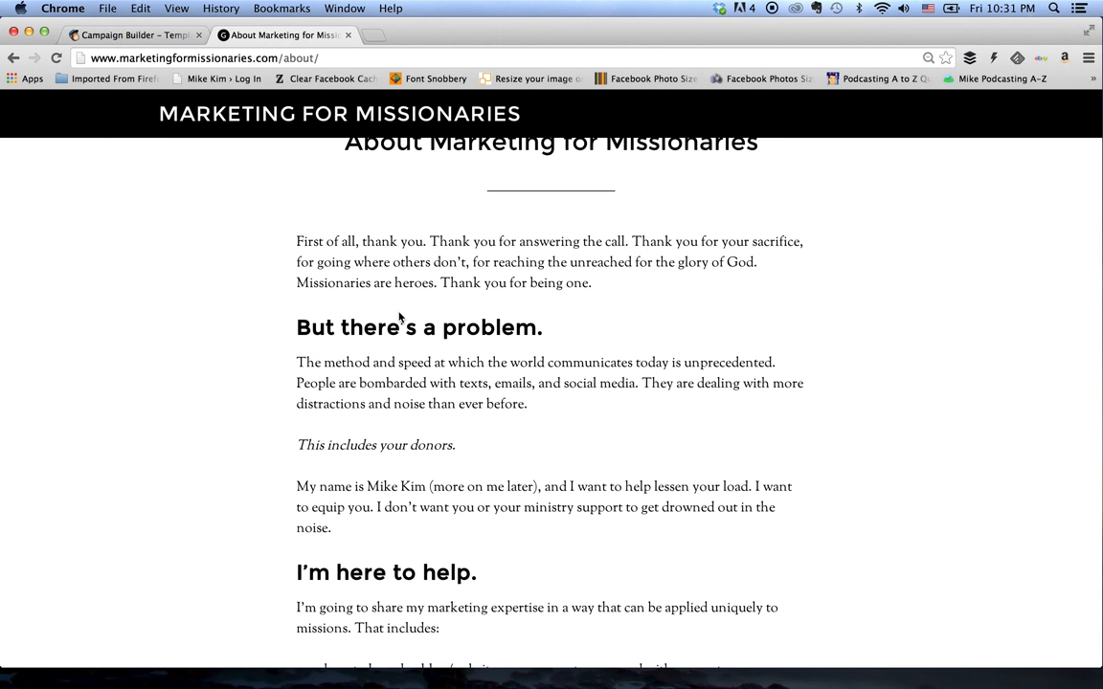
pyautogui.scroll(2, 396, 276)
pyautogui.scroll(-4, 396, 276)
pyautogui.scroll(1, 397, 269)
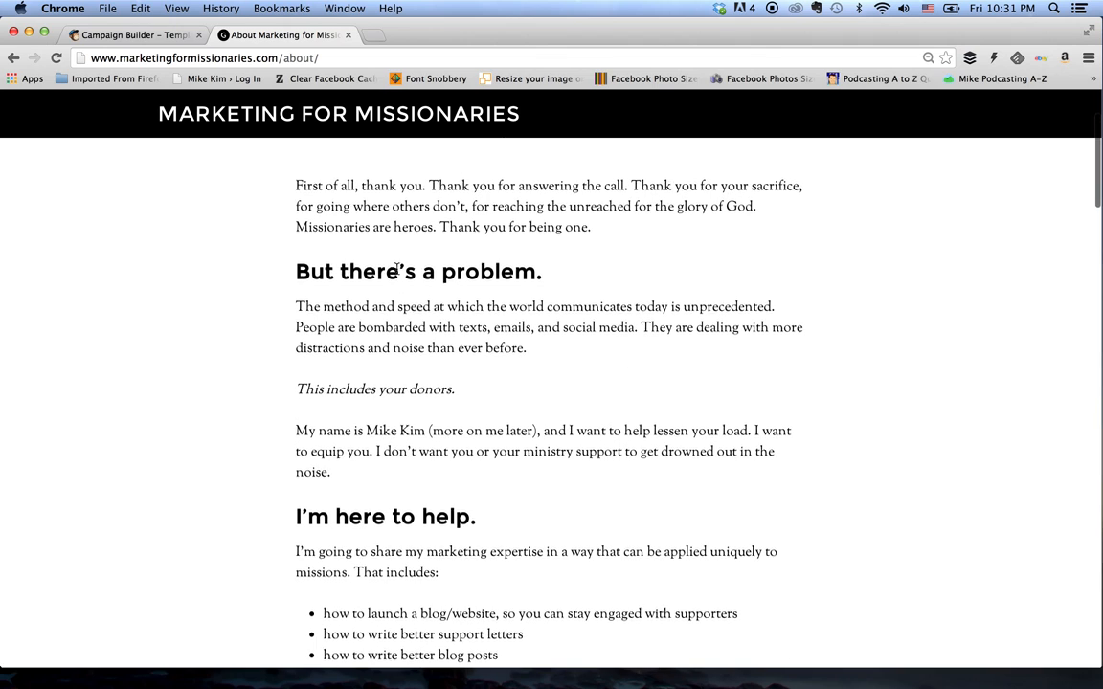
pyautogui.moveTo(296, 187); pyautogui.dragTo(489, 514)
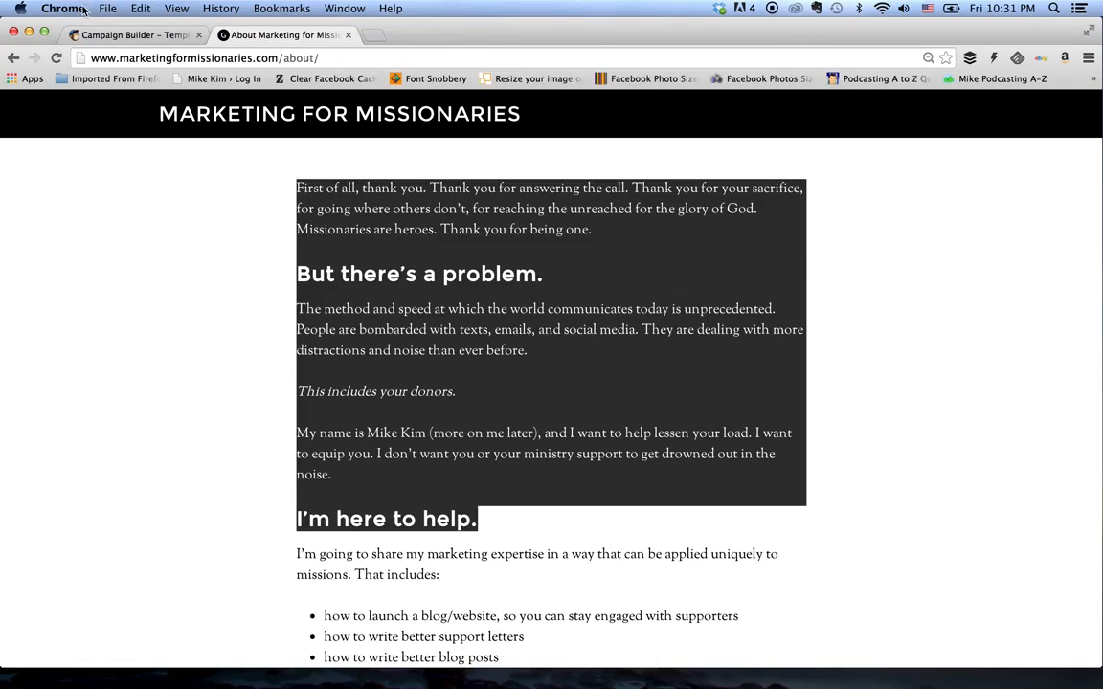
pyautogui.click(141, 34)
pyautogui.click(670, 329)
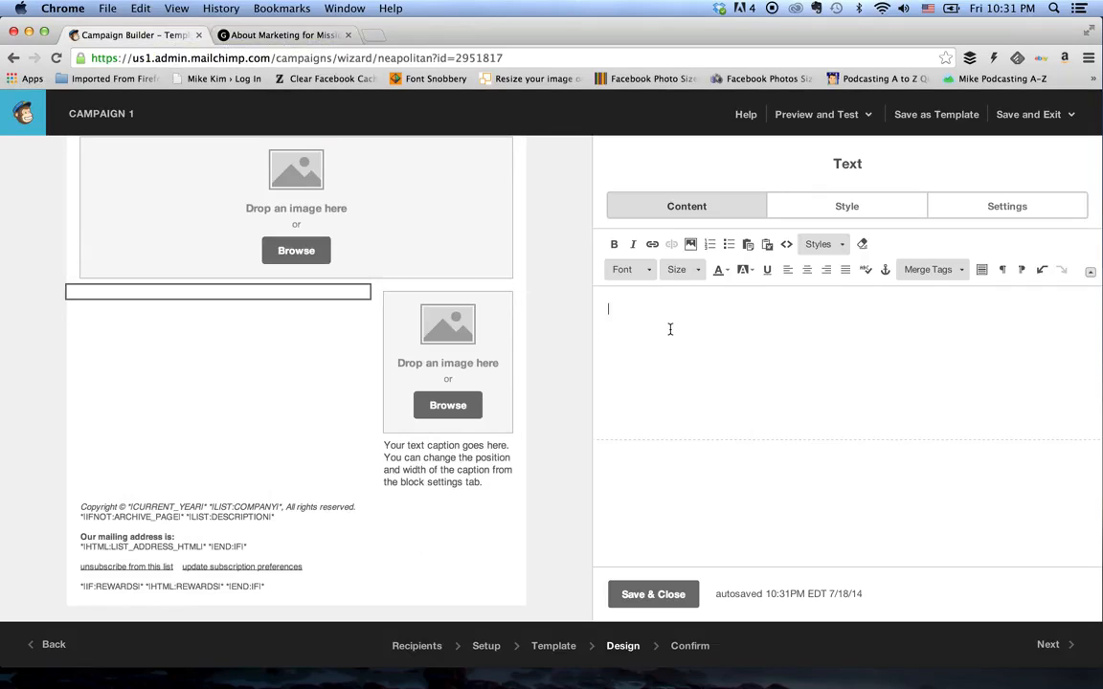
pyautogui.press('super+v')
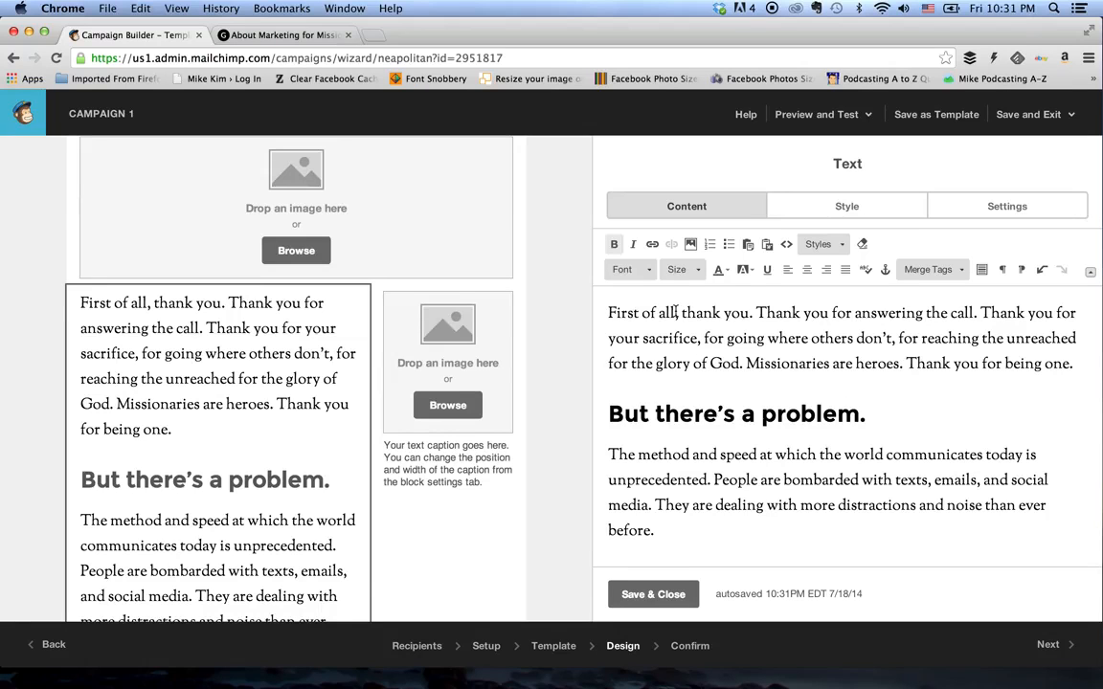
# - Clear the formatting of all the pasted text in the text block
pyautogui.click(676, 313)
pyautogui.press('super+a')
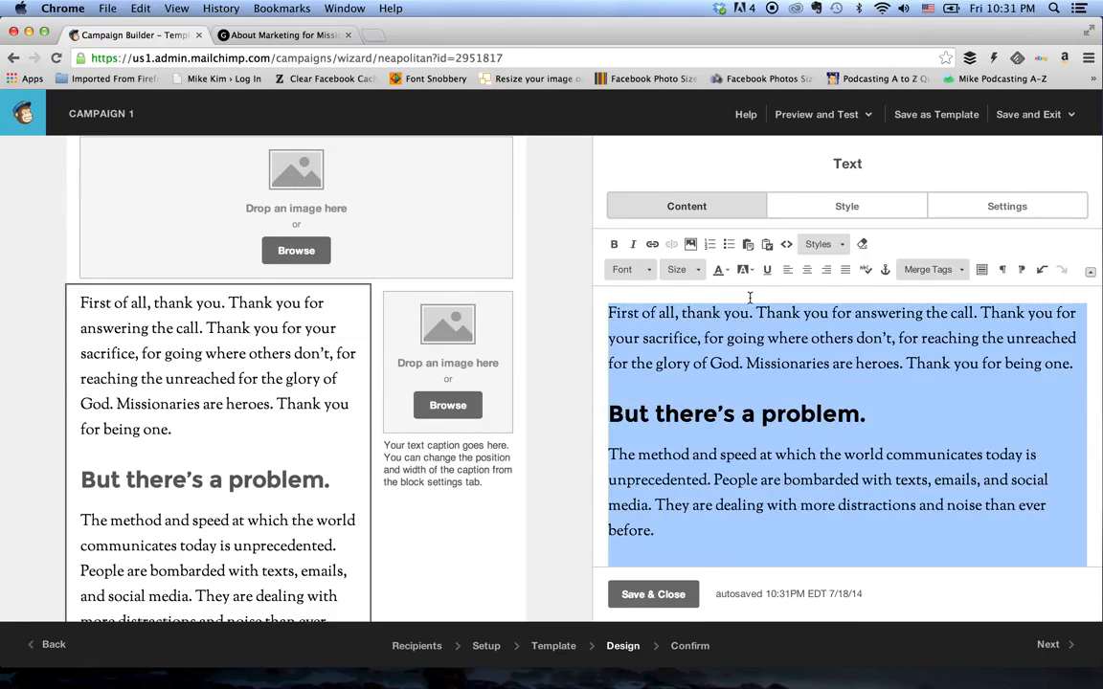
pyautogui.click(862, 245)
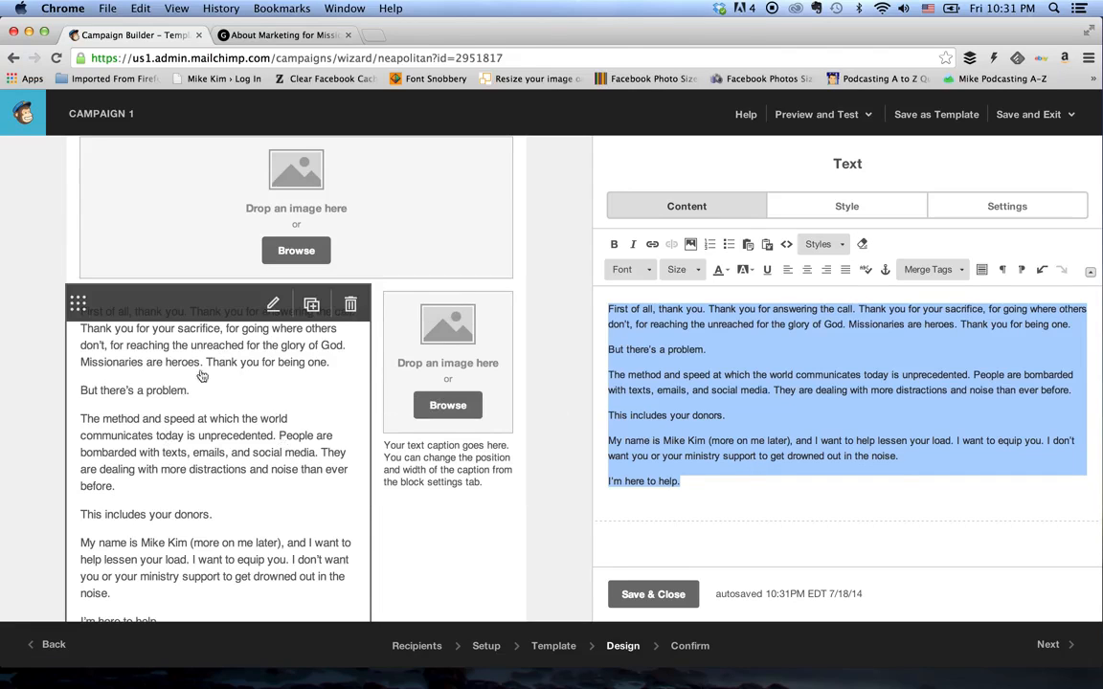
pyautogui.click(718, 354)
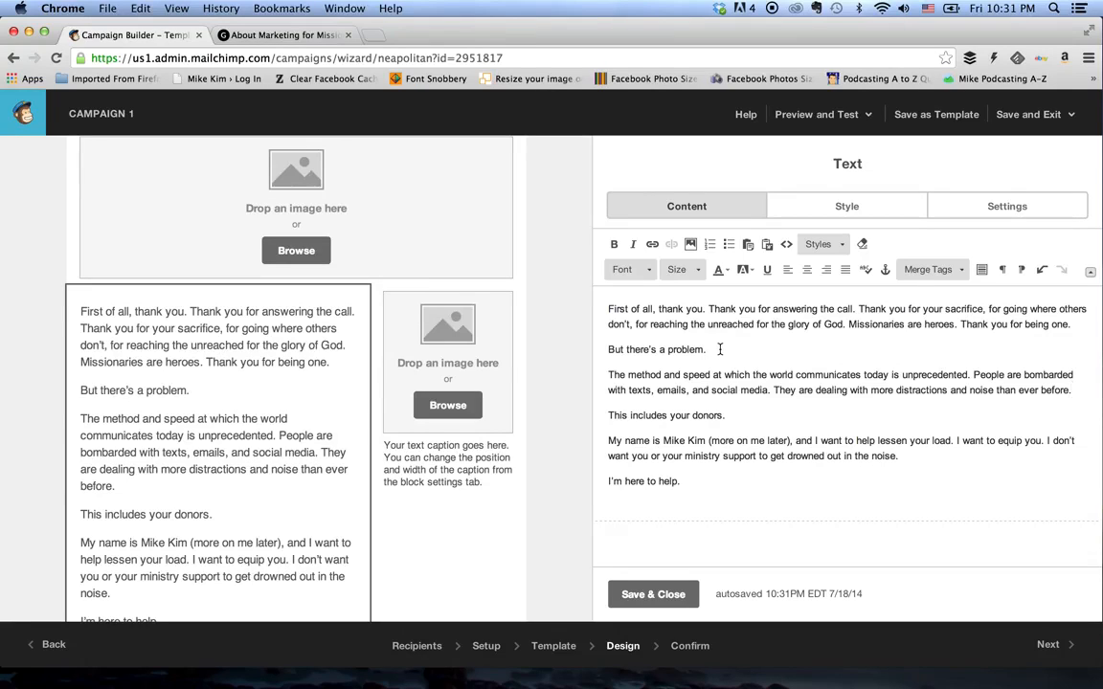
# - Make the lines "But there's a problem.", "This includes your donors." and "I'm here to help." bold
pyautogui.moveTo(719, 349); pyautogui.dragTo(609, 350)
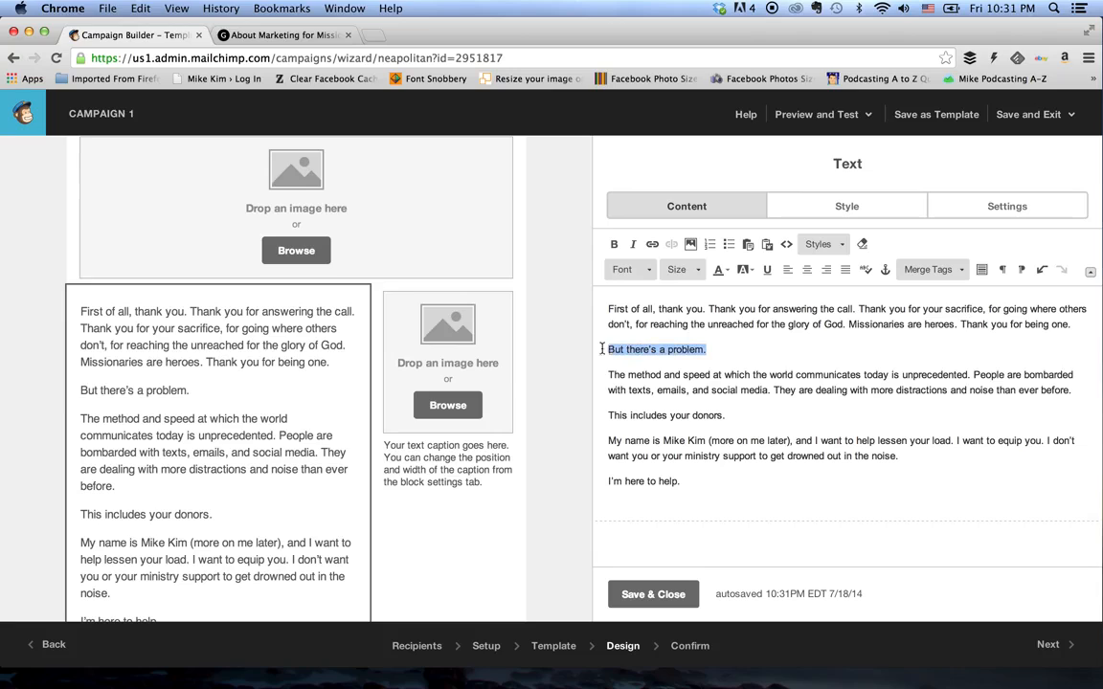
pyautogui.click(614, 245)
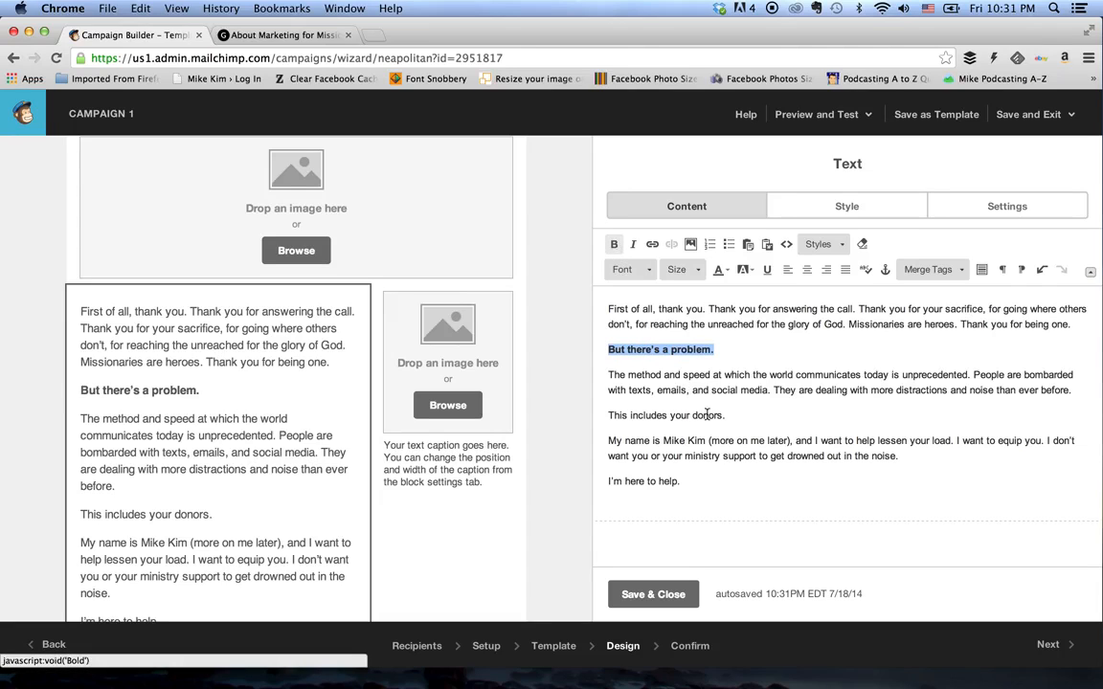
pyautogui.moveTo(732, 416); pyautogui.dragTo(603, 417)
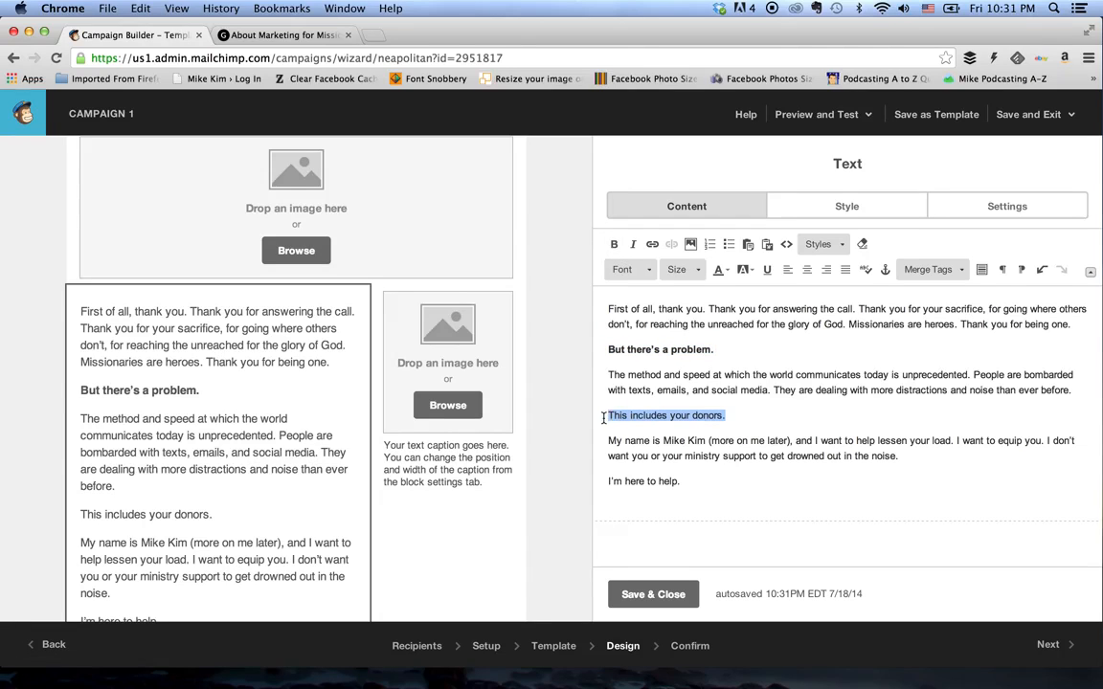
pyautogui.click(614, 245)
pyautogui.moveTo(685, 481); pyautogui.dragTo(609, 480)
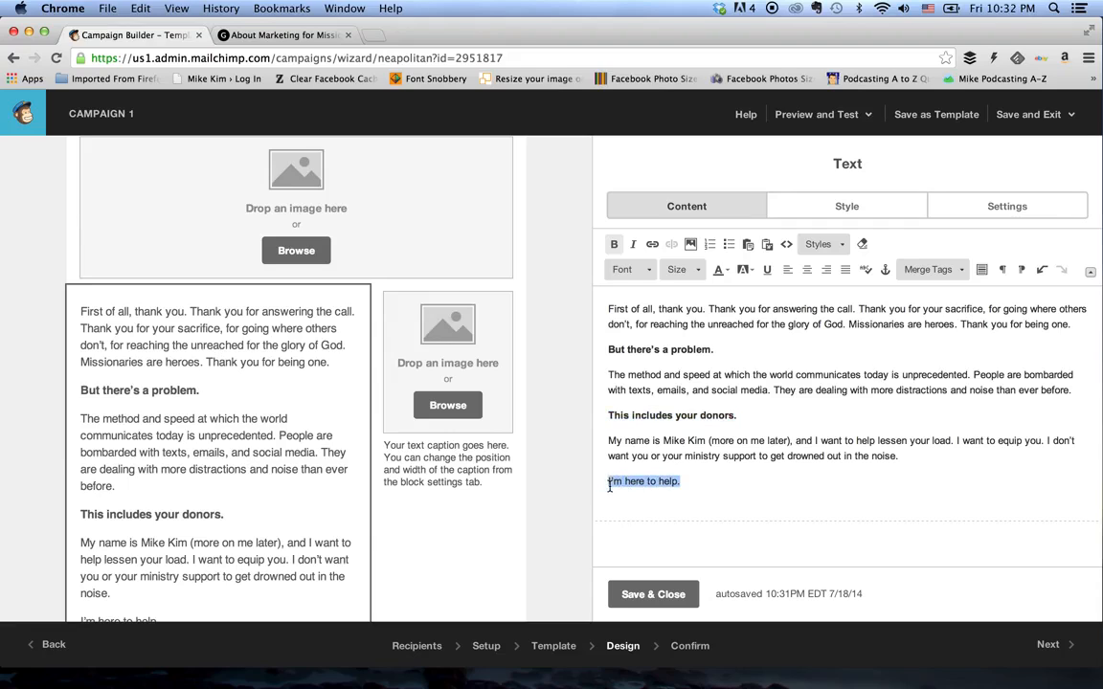
pyautogui.click(613, 244)
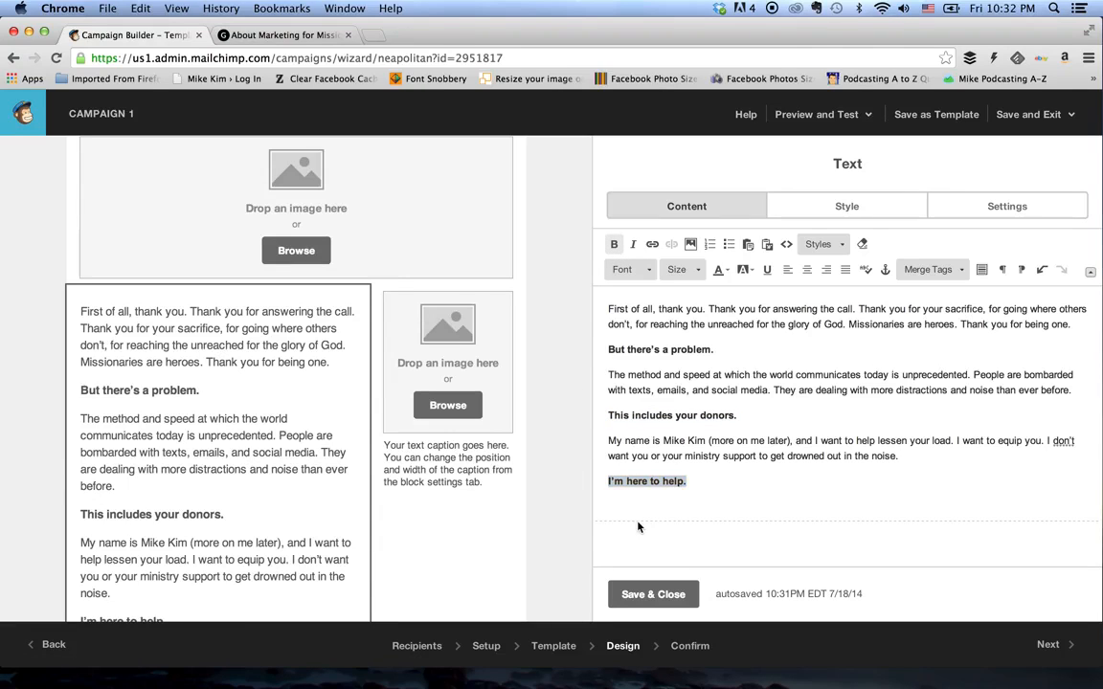
pyautogui.click(698, 484)
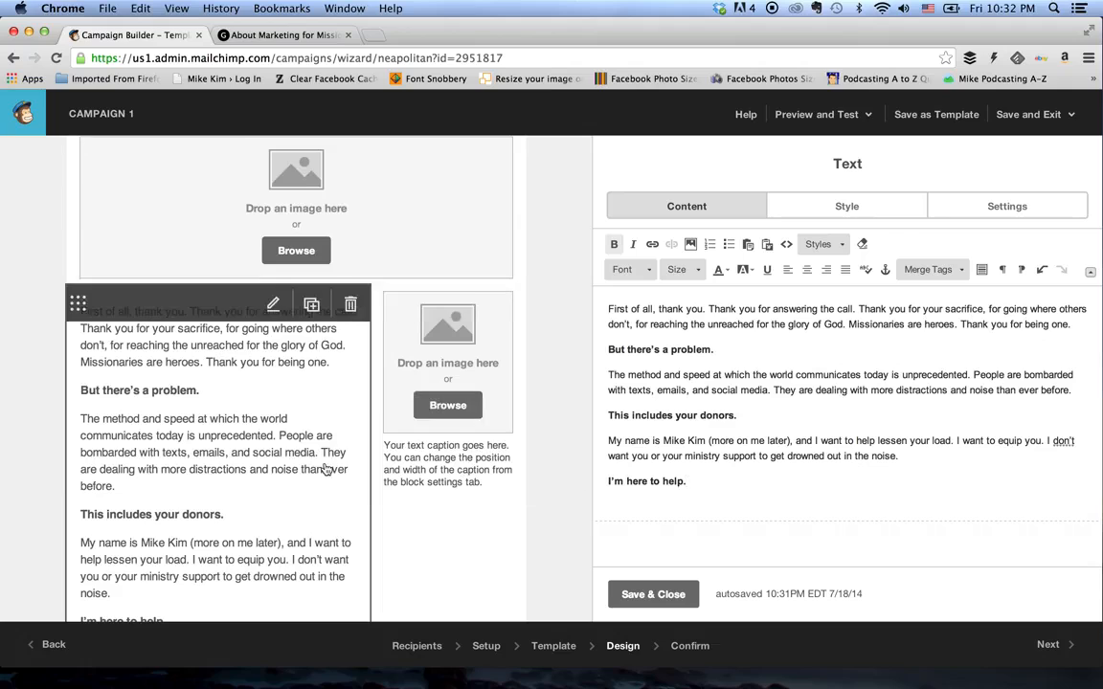
# - Check the formatted text in the email preview, and save and close the text block
pyautogui.scroll(-3, 327, 467)
pyautogui.scroll(1, 325, 469)
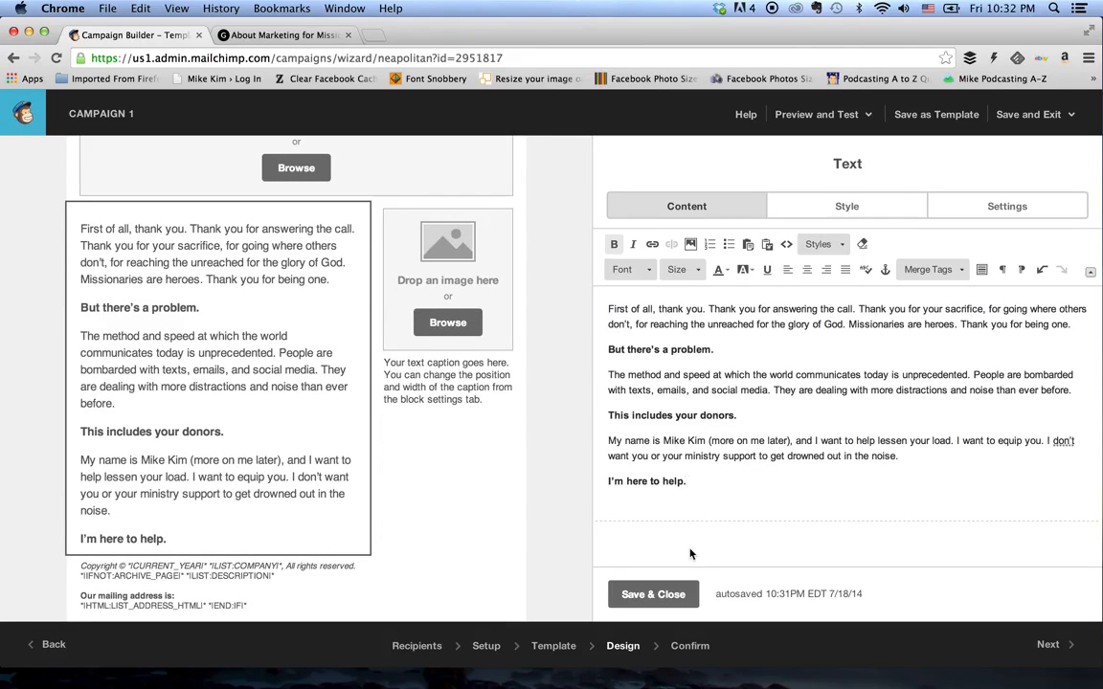
pyautogui.click(653, 594)
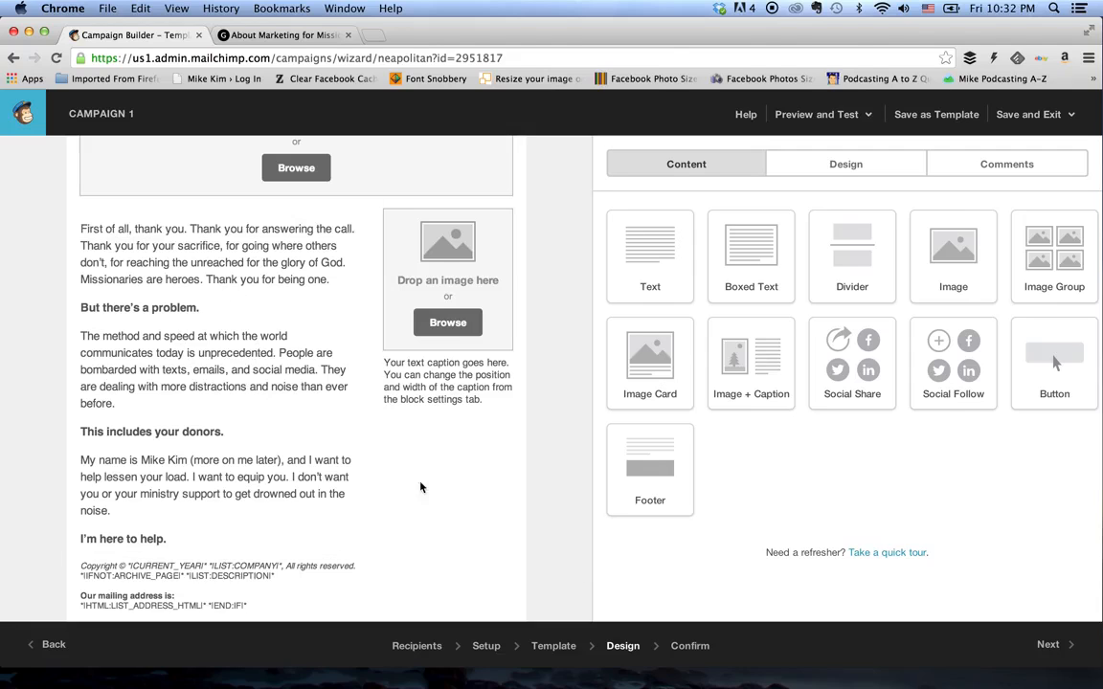
# - Link the author's name in the text block to the author's personal website, opening in a new window, and save the block
pyautogui.click(246, 402)
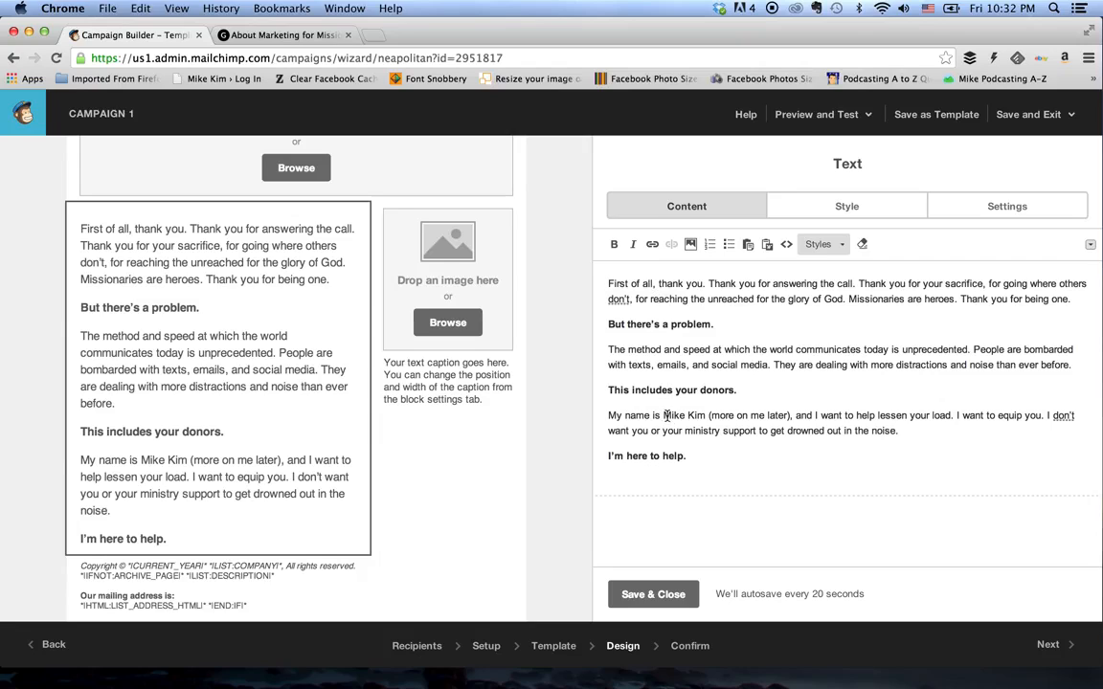
pyautogui.moveTo(663, 415); pyautogui.dragTo(703, 422)
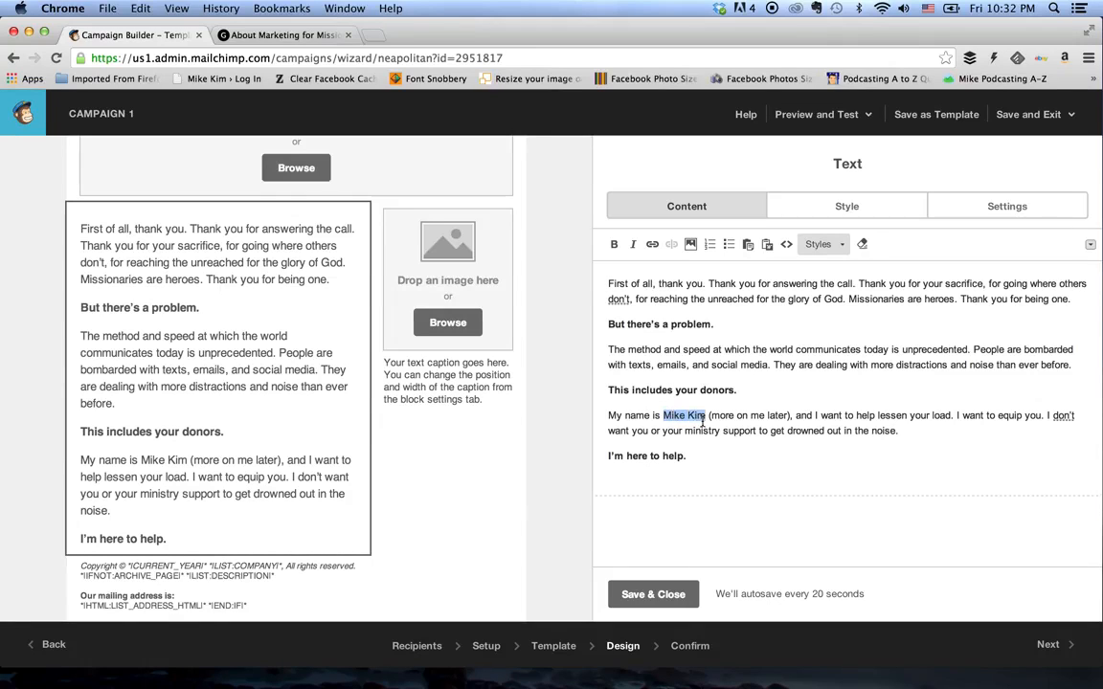
pyautogui.click(654, 247)
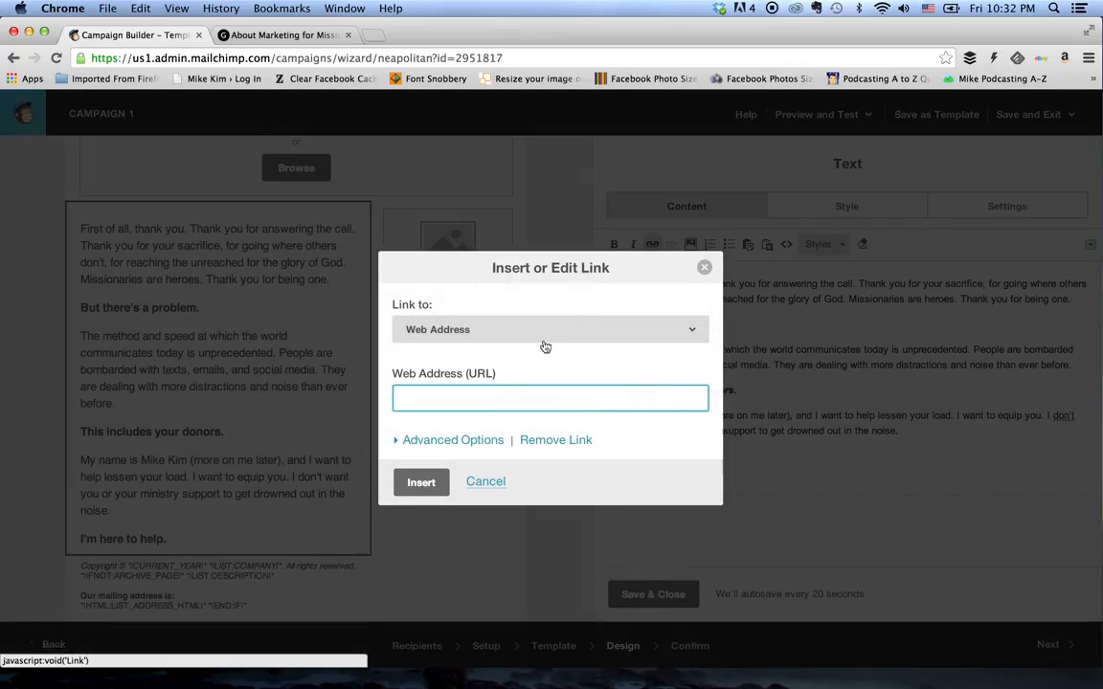
pyautogui.write('http:')
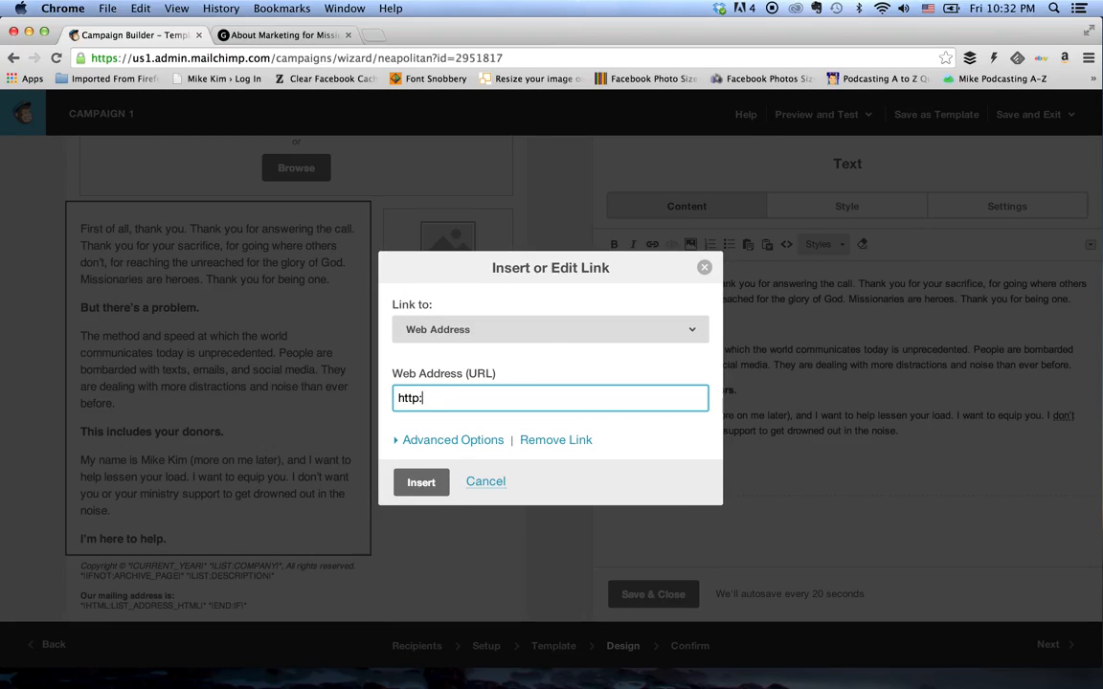
pyautogui.write('//mikekim.tv')
pyautogui.click(406, 444)
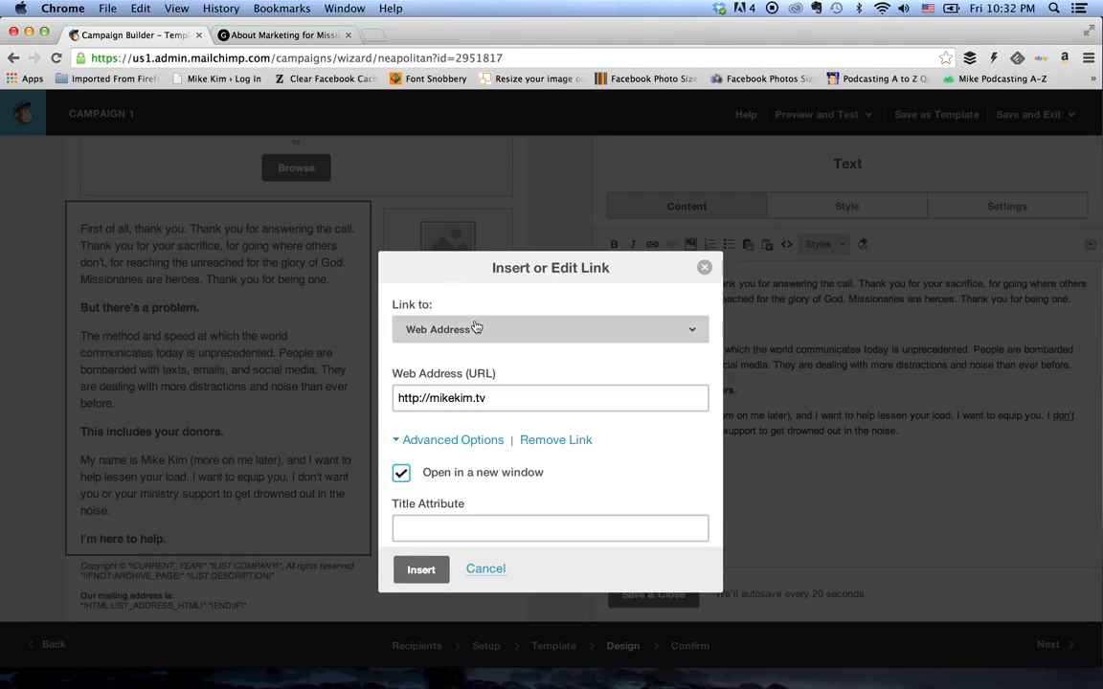
pyautogui.click(419, 570)
pyautogui.click(708, 415)
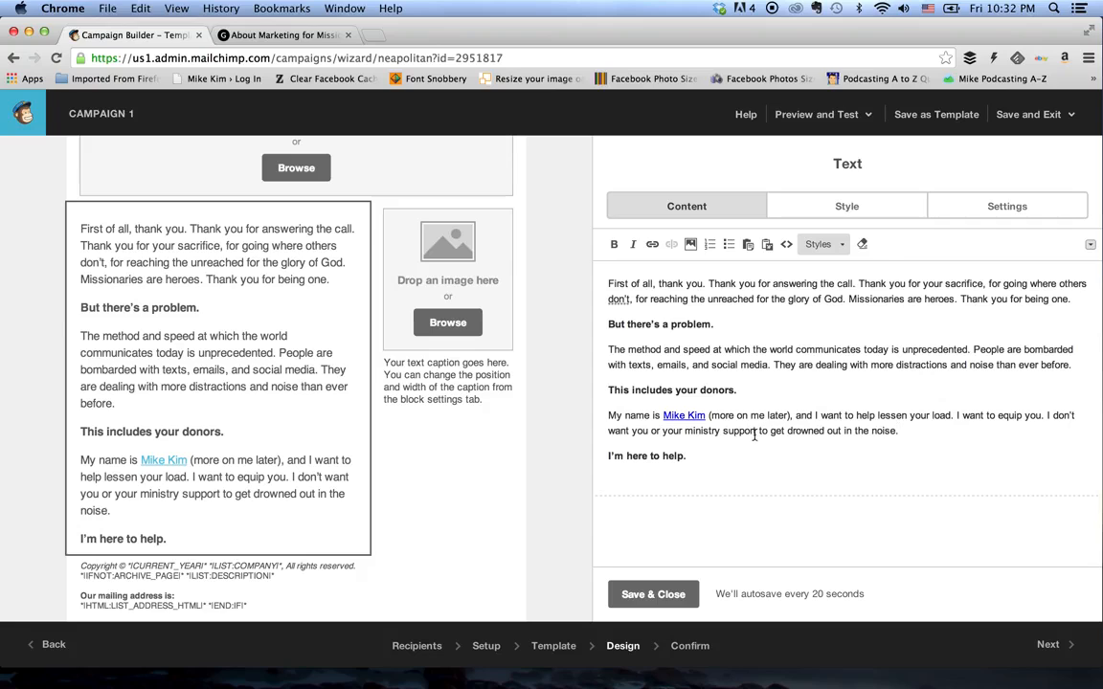
pyautogui.click(658, 594)
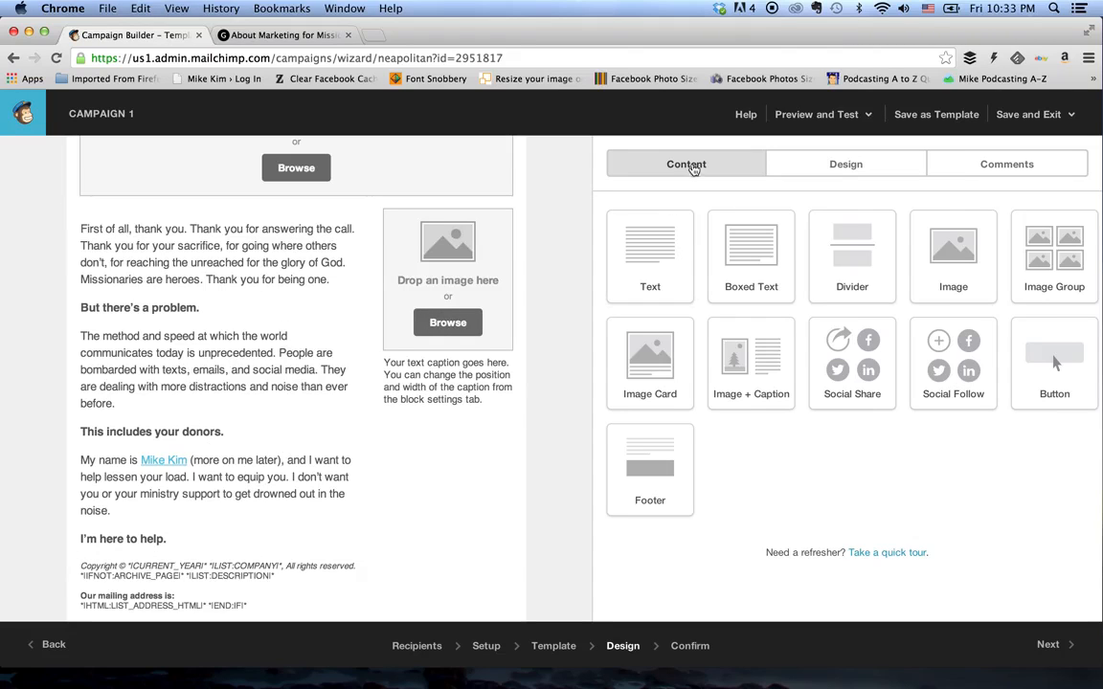
# - Set the body text color to black (#000000) in the email's body design settings
pyautogui.click(822, 169)
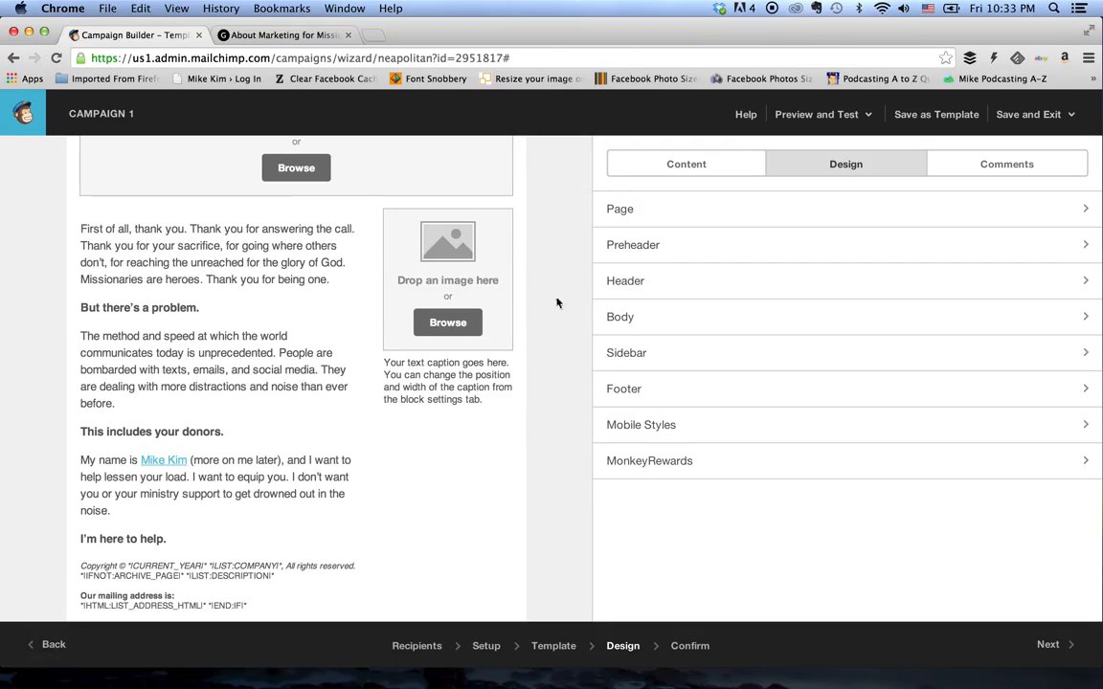
pyautogui.click(642, 321)
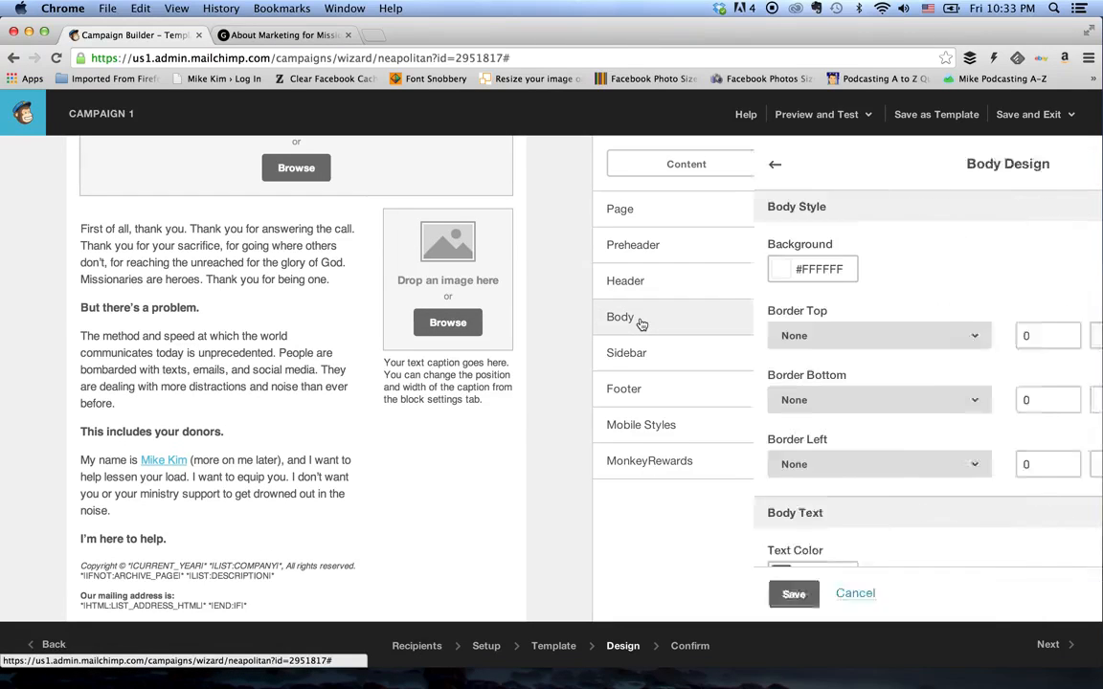
pyautogui.scroll(-5, 723, 272)
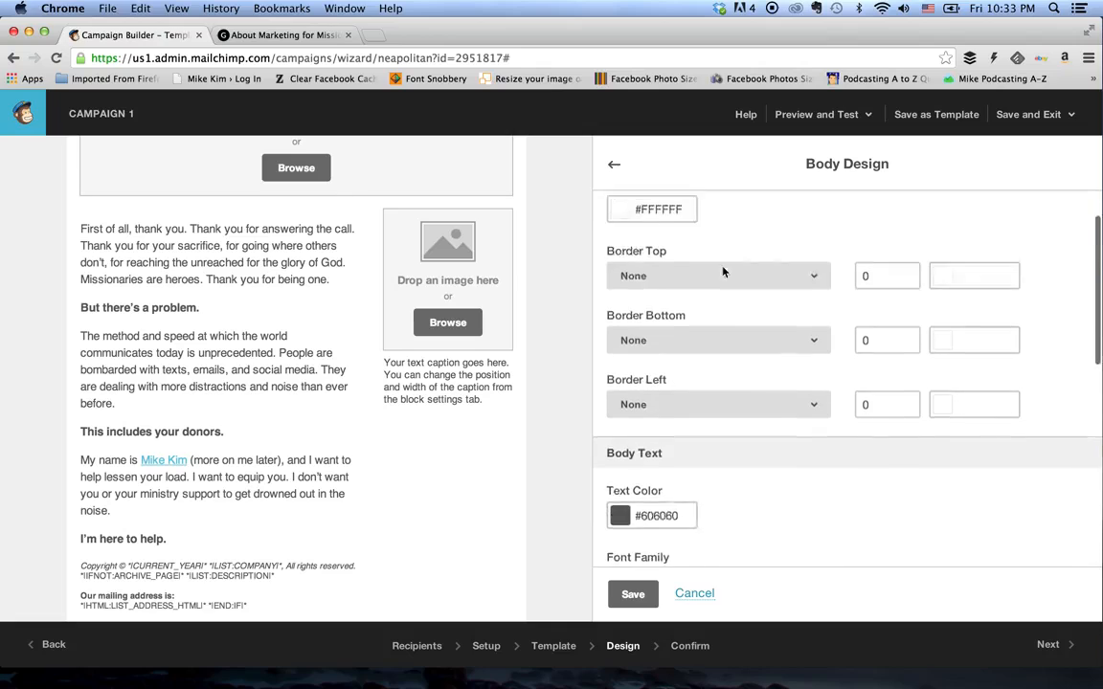
pyautogui.scroll(-1, 724, 274)
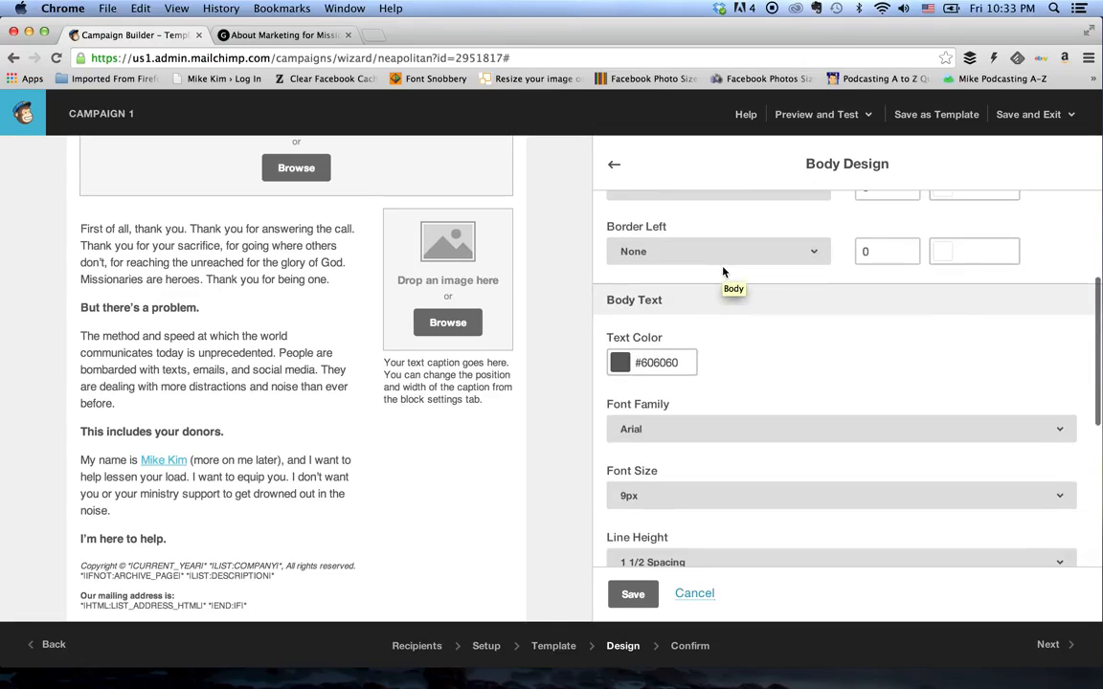
pyautogui.scroll(-1, 744, 352)
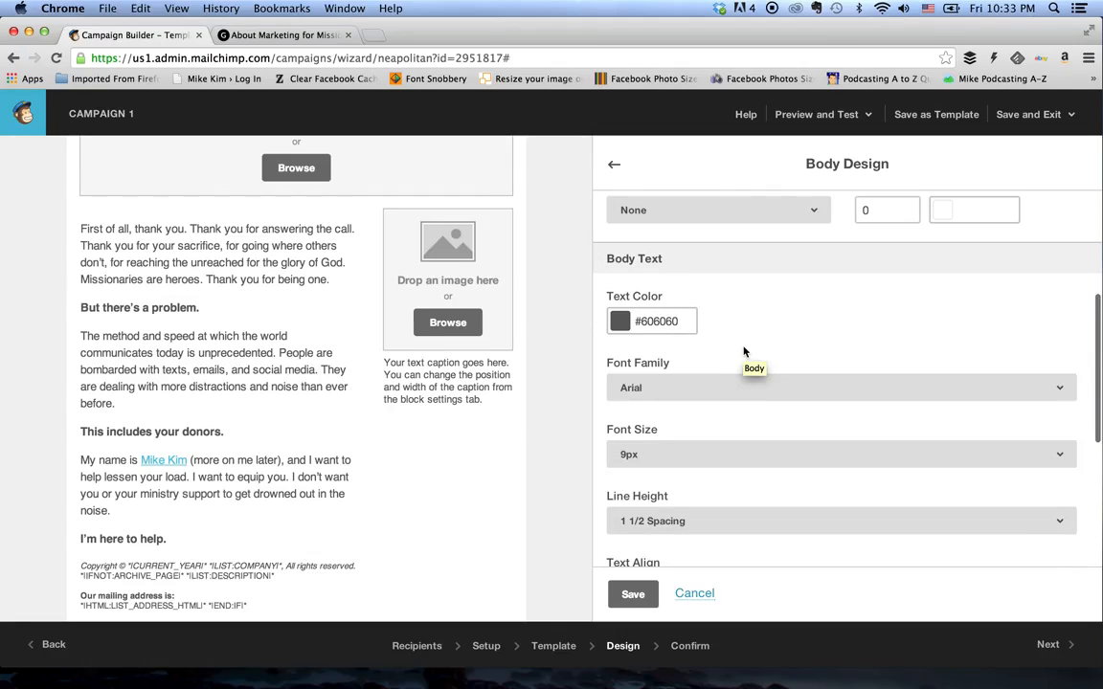
pyautogui.moveTo(290, 320)
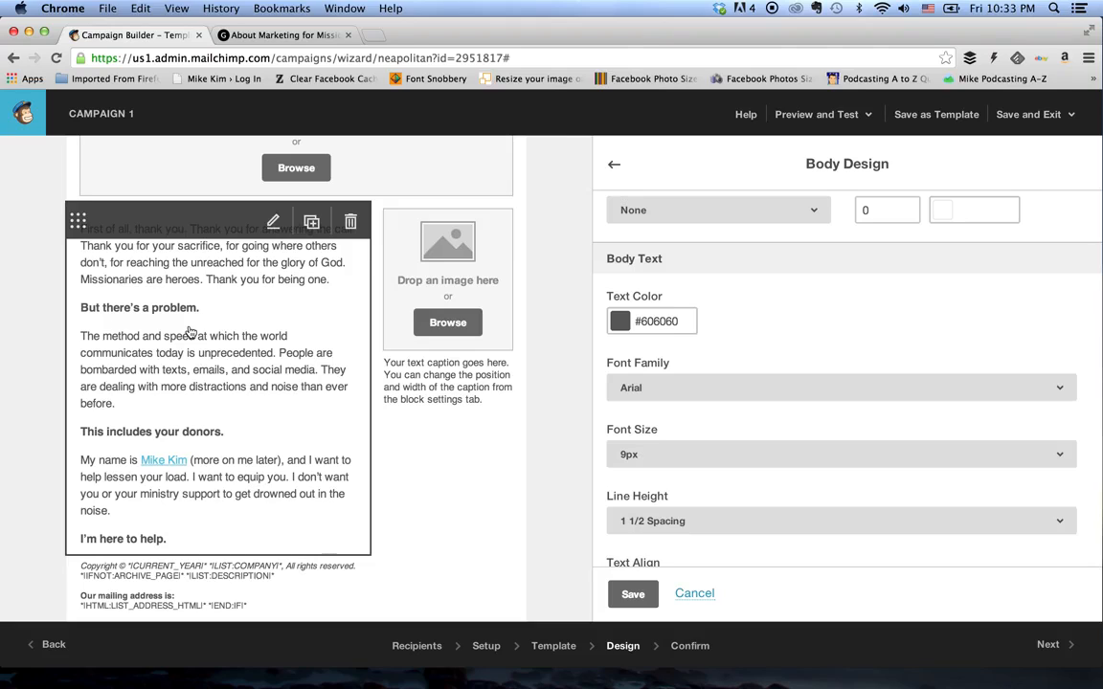
pyautogui.click(684, 325)
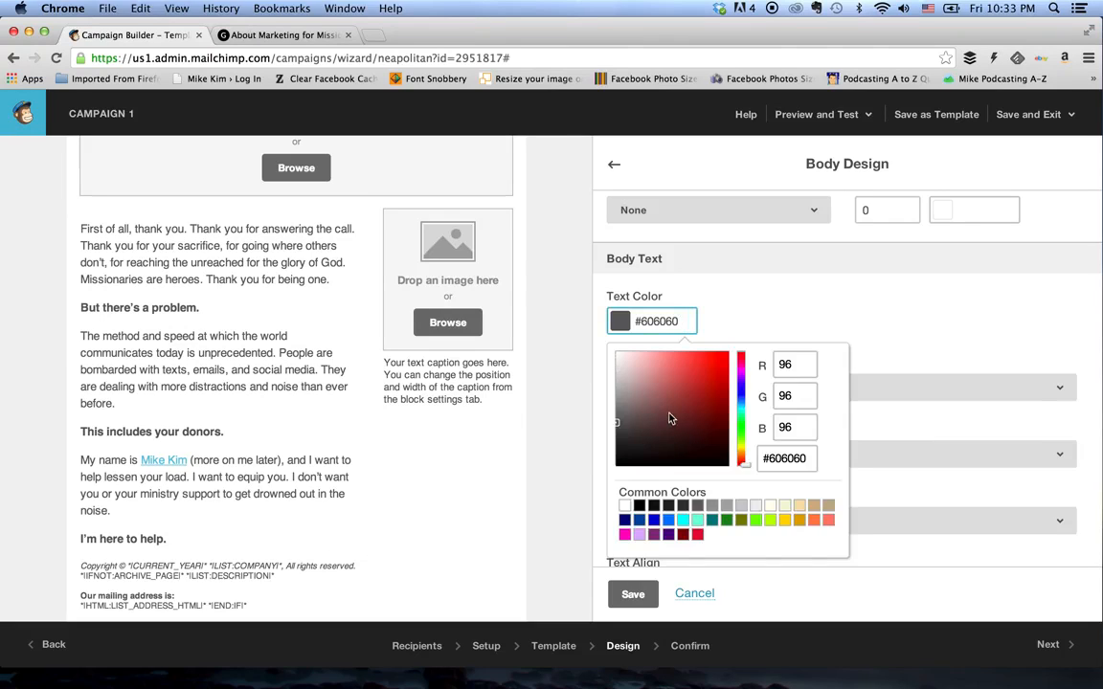
pyautogui.moveTo(619, 423); pyautogui.dragTo(618, 475)
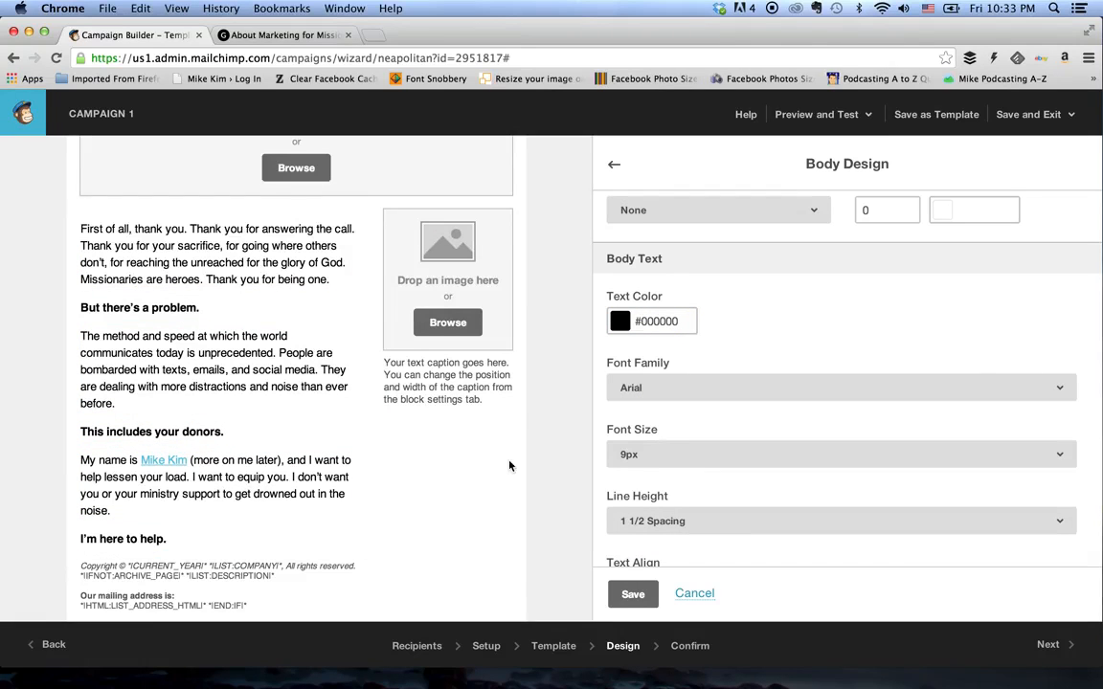
pyautogui.click(700, 455)
pyautogui.click(911, 321)
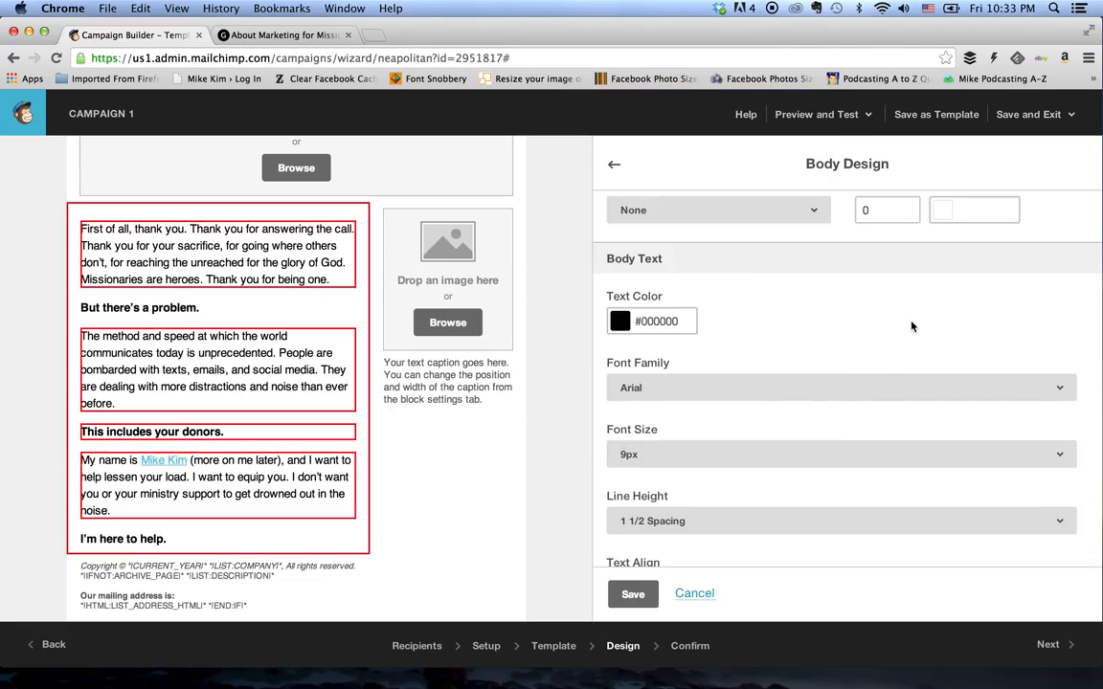
# - Set the body link text color to blue (#0000cd) in the body design settings
pyautogui.scroll(-5, 718, 448)
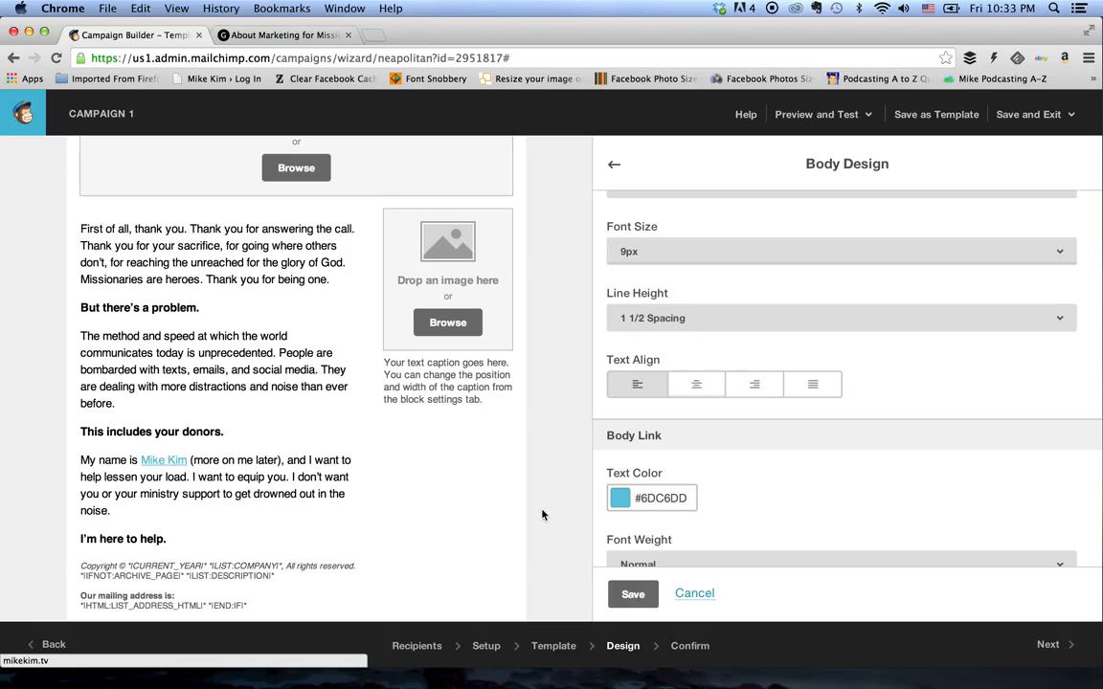
pyautogui.scroll(-2, 753, 481)
pyautogui.scroll(-1, 752, 481)
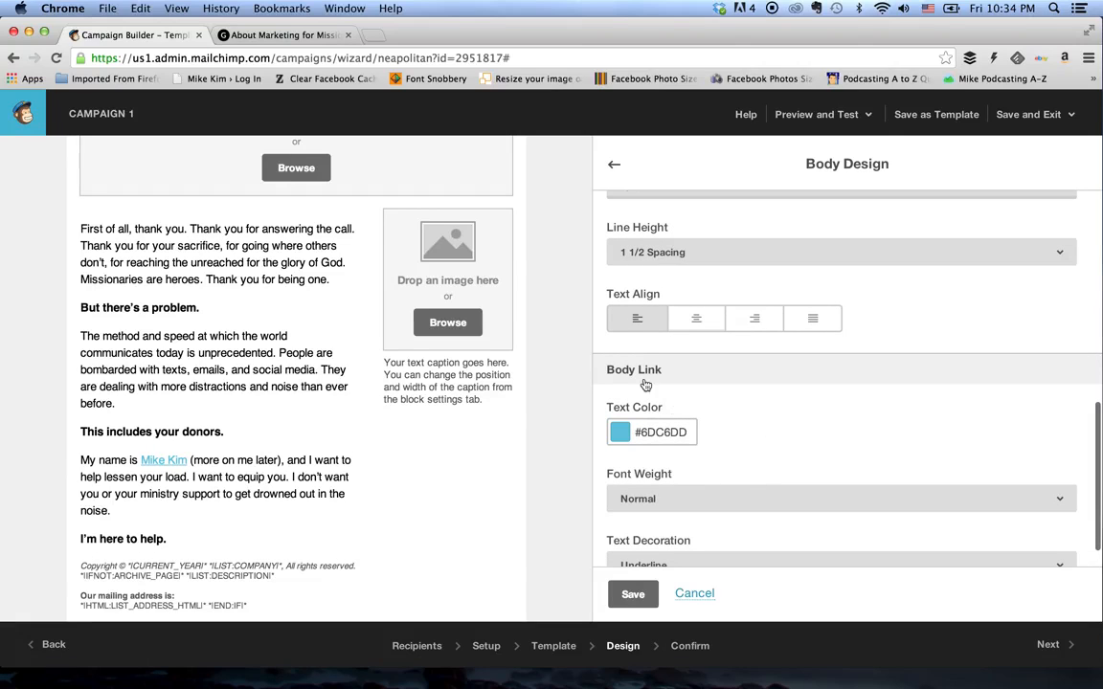
pyautogui.click(641, 432)
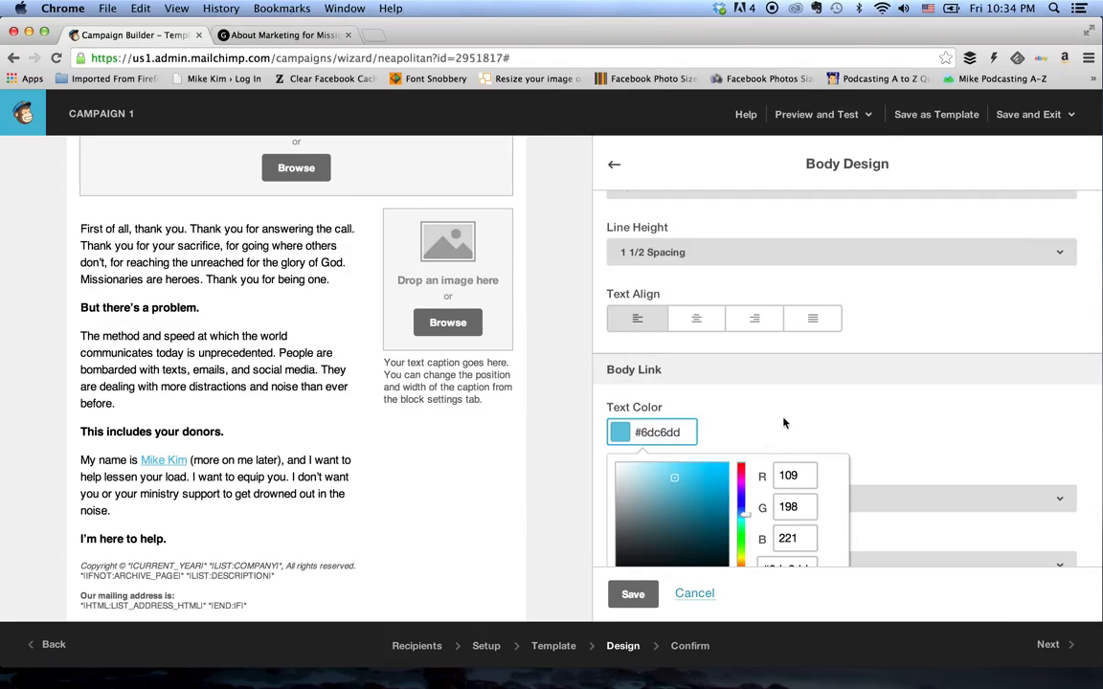
pyautogui.scroll(-3, 783, 422)
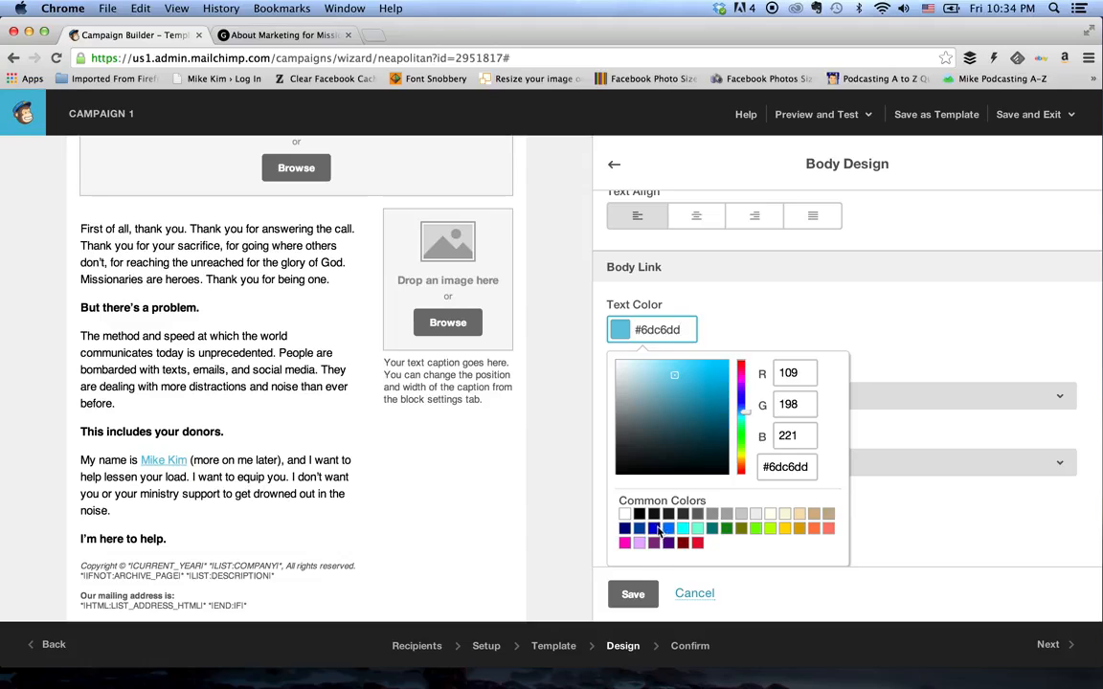
pyautogui.click(658, 532)
pyautogui.click(793, 280)
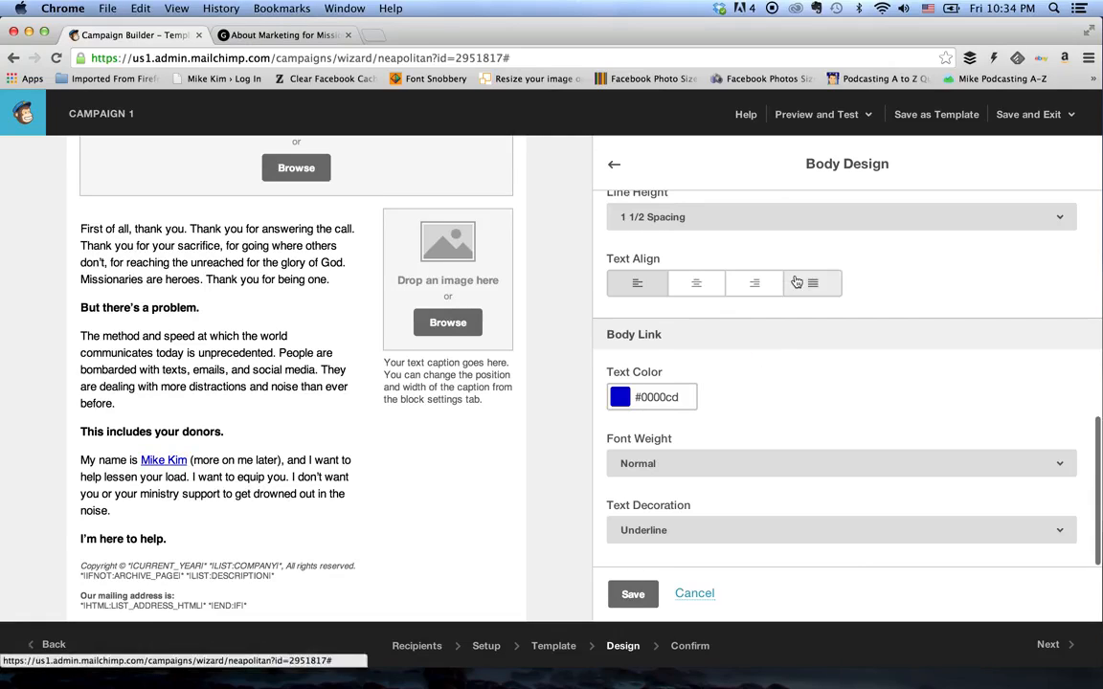
# - Try the None and Line-Through text decorations on the body links
pyautogui.click(691, 534)
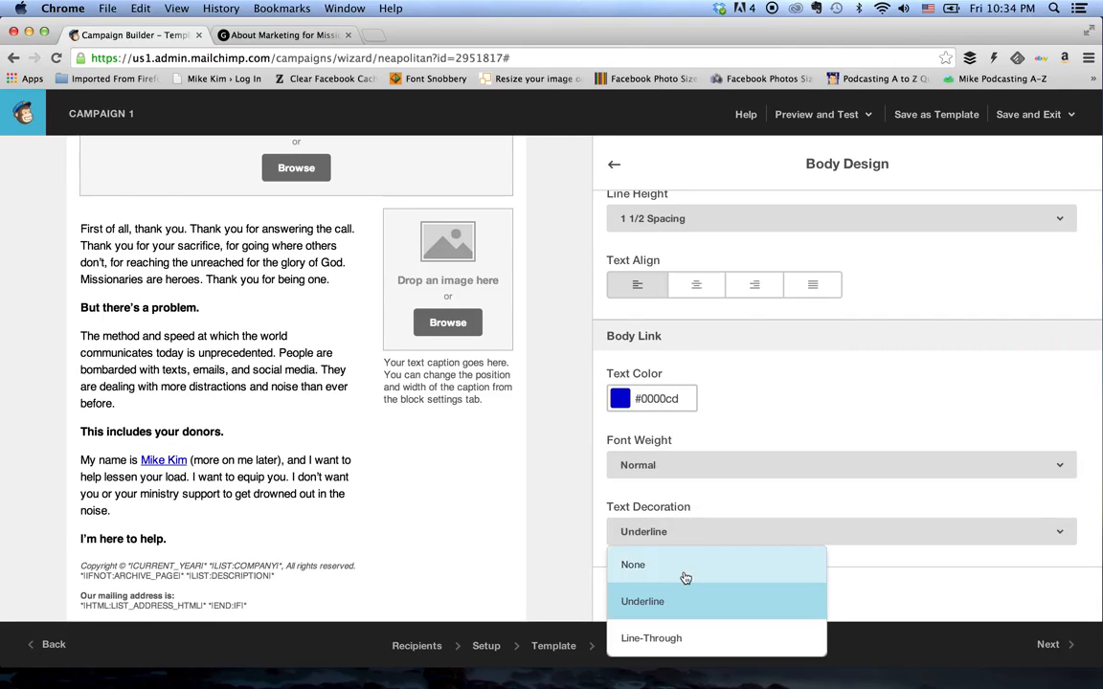
pyautogui.click(685, 579)
pyautogui.click(627, 532)
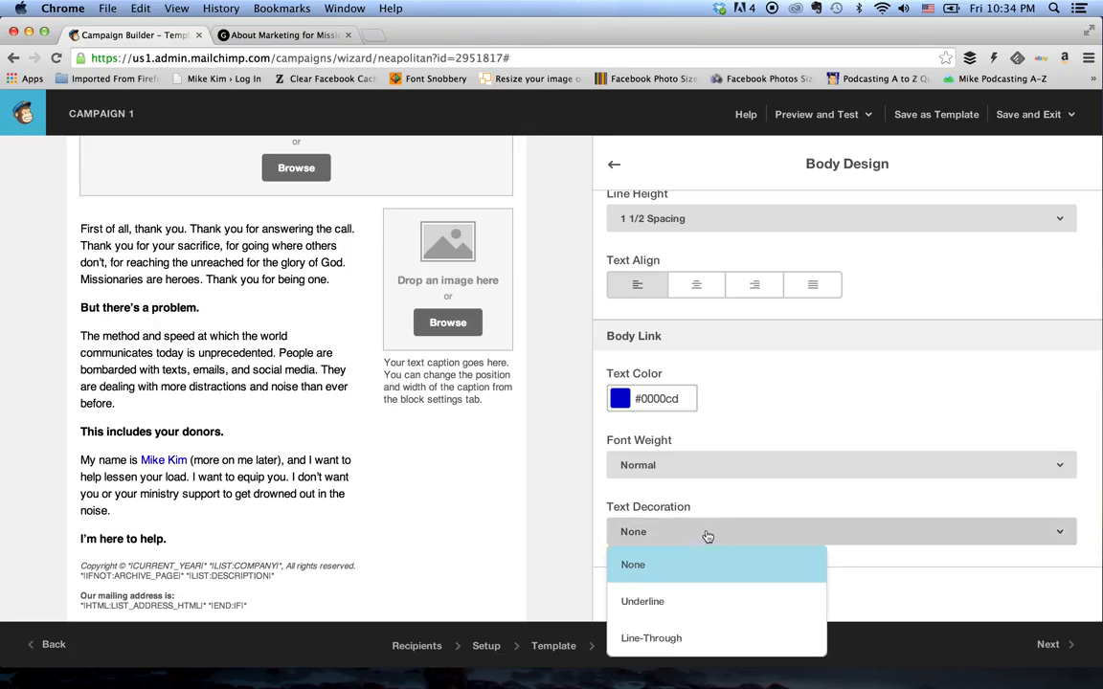
pyautogui.click(681, 638)
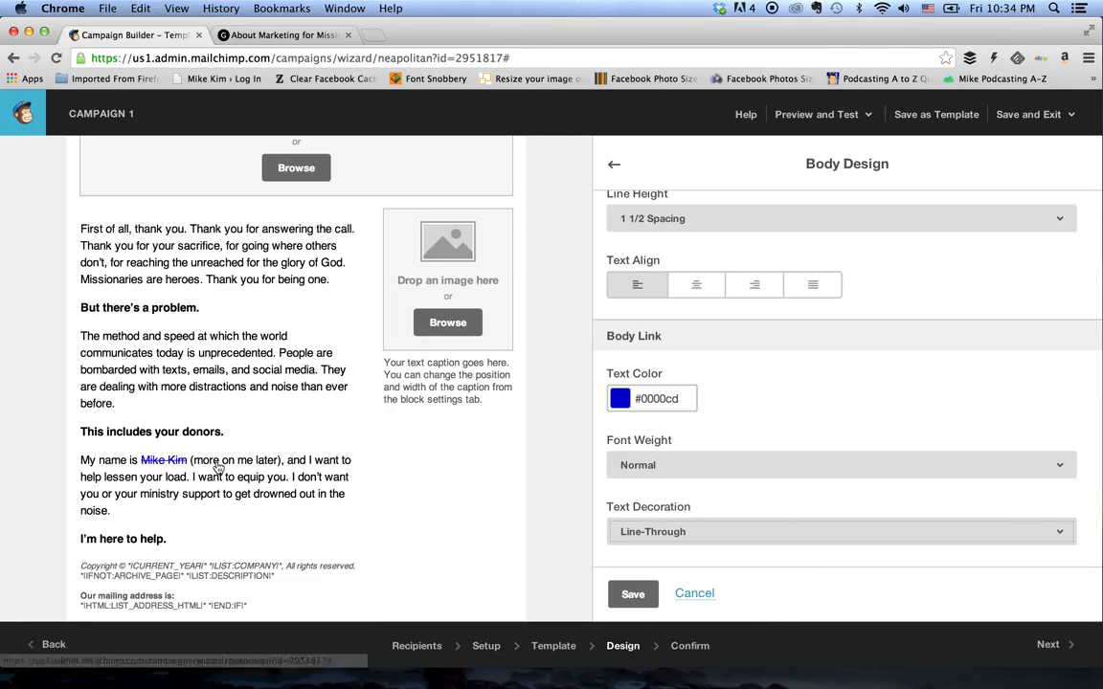
pyautogui.click(679, 531)
# - Try the Bold font weight on the body links, and restore it to Normal
pyautogui.click(672, 466)
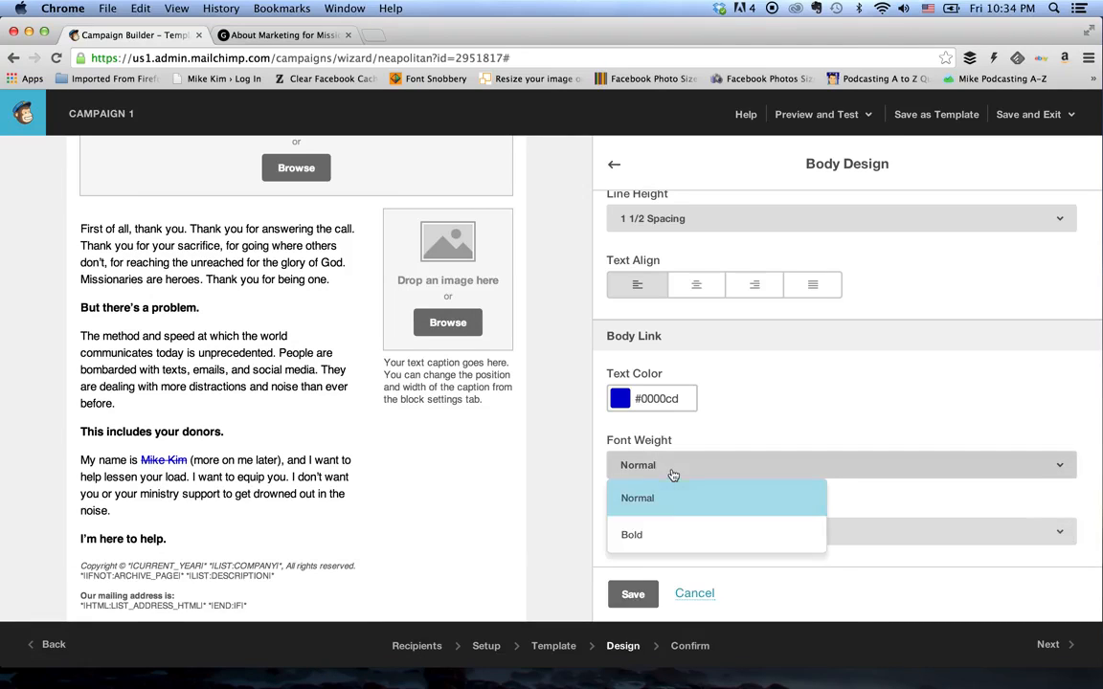
pyautogui.click(661, 533)
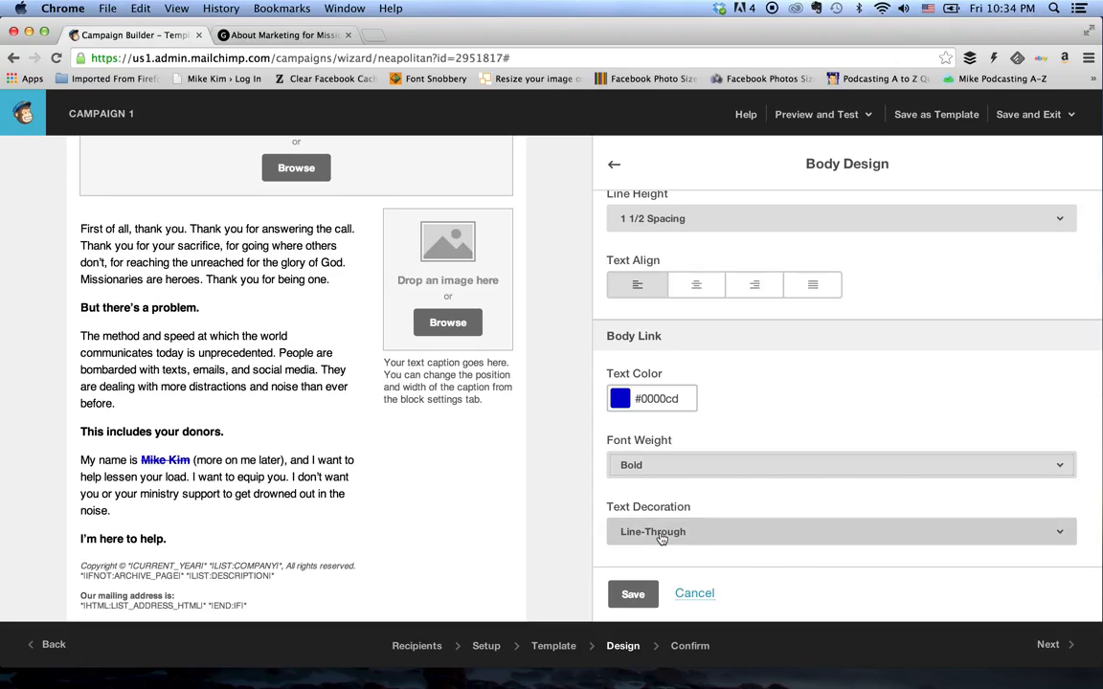
pyautogui.click(635, 464)
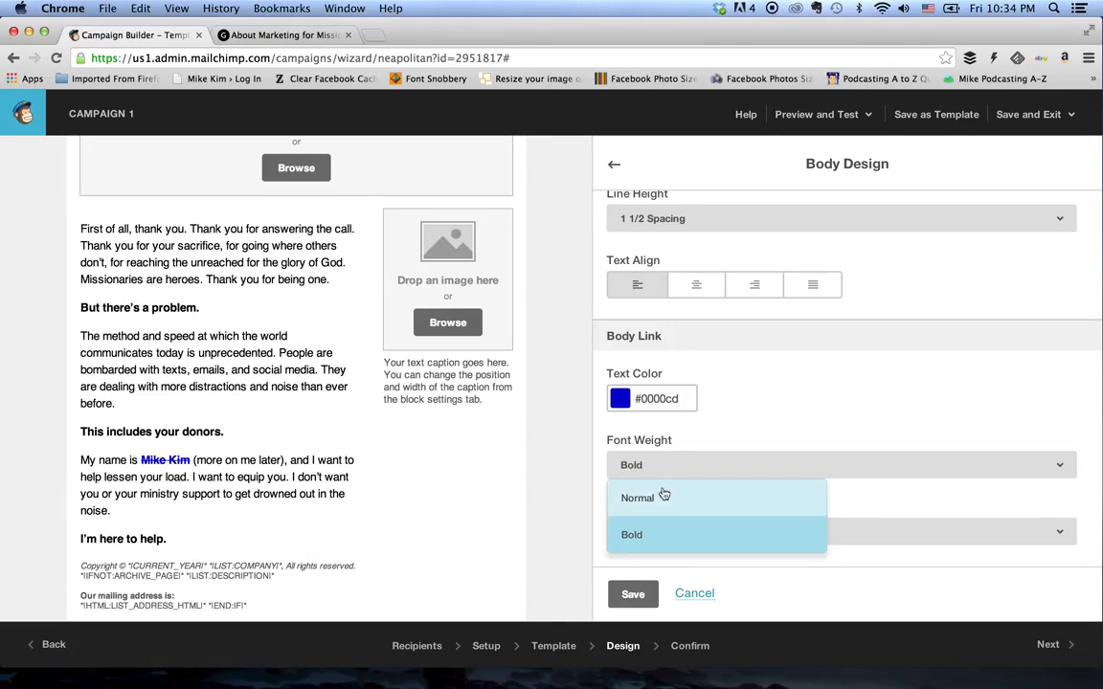
pyautogui.click(659, 423)
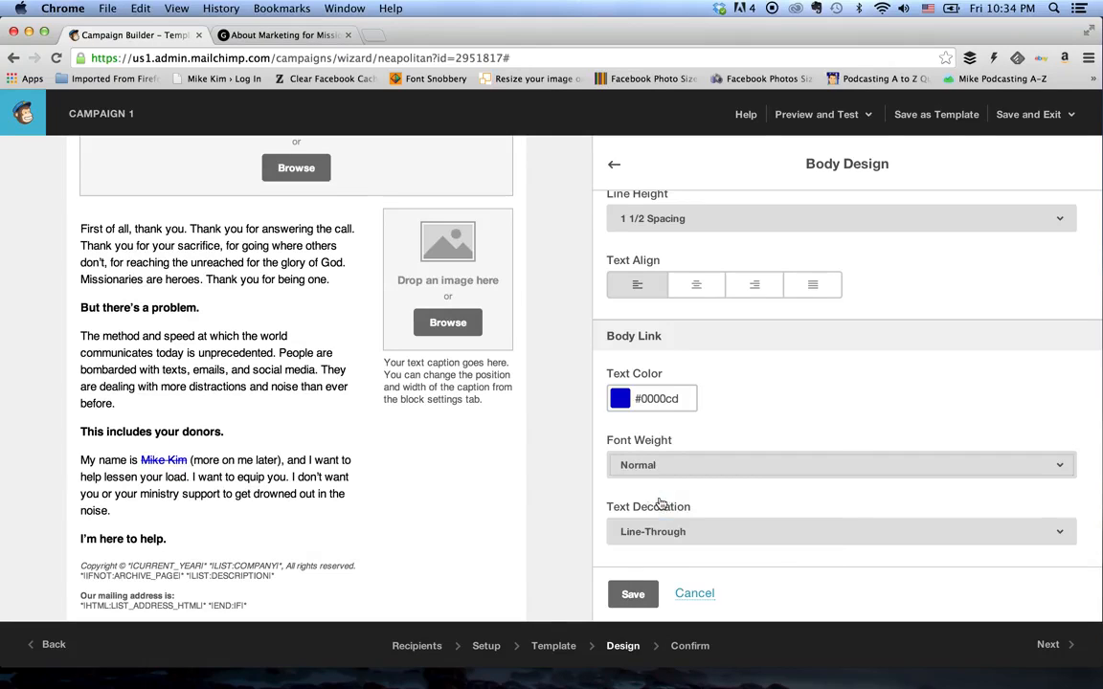
# - Set the body link text decoration to None and save the body design
pyautogui.click(695, 543)
pyautogui.click(681, 564)
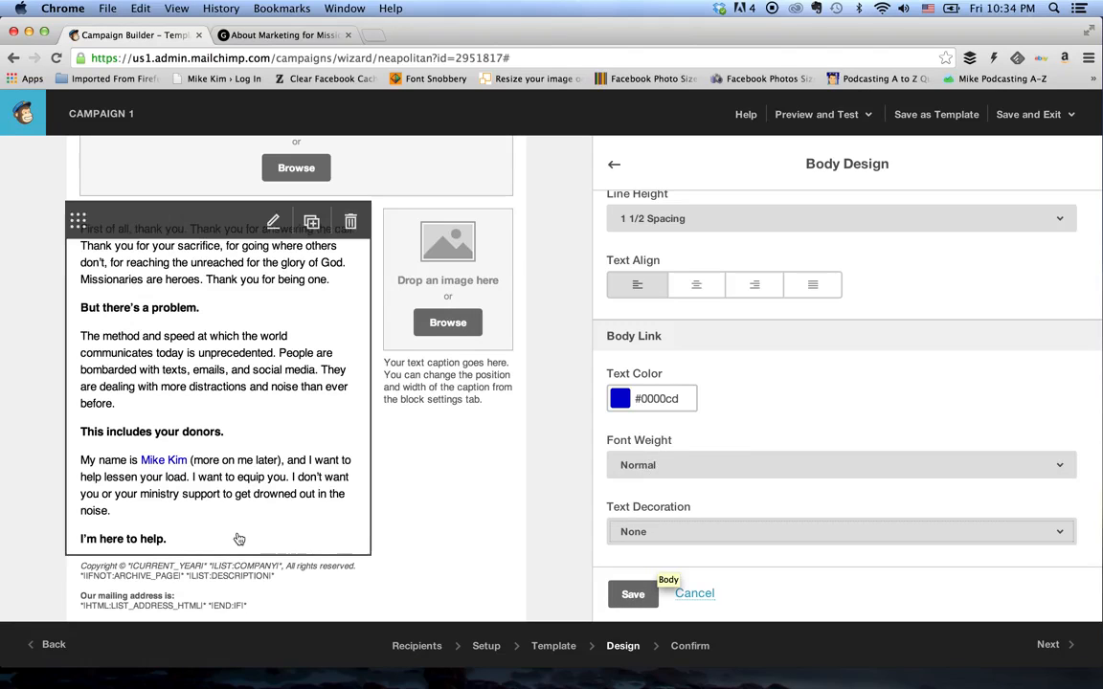
pyautogui.click(629, 596)
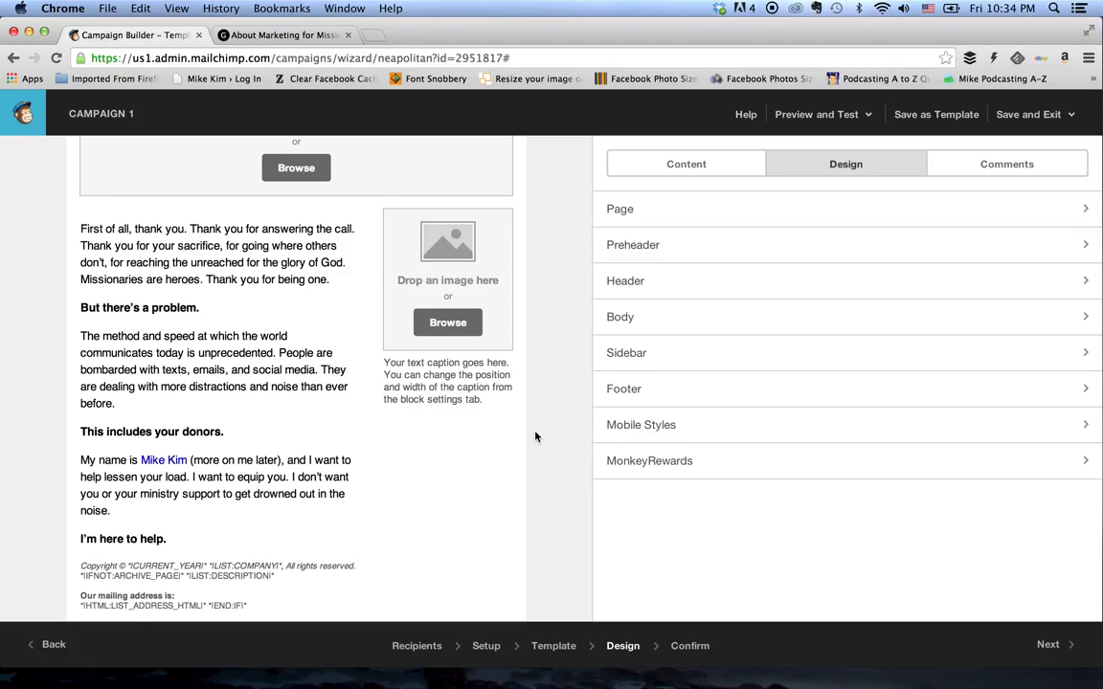
# - Upload m4m pic.png from the desktop to the File Manager and insert it into the large image block above the body text
pyautogui.scroll(4, 573, 362)
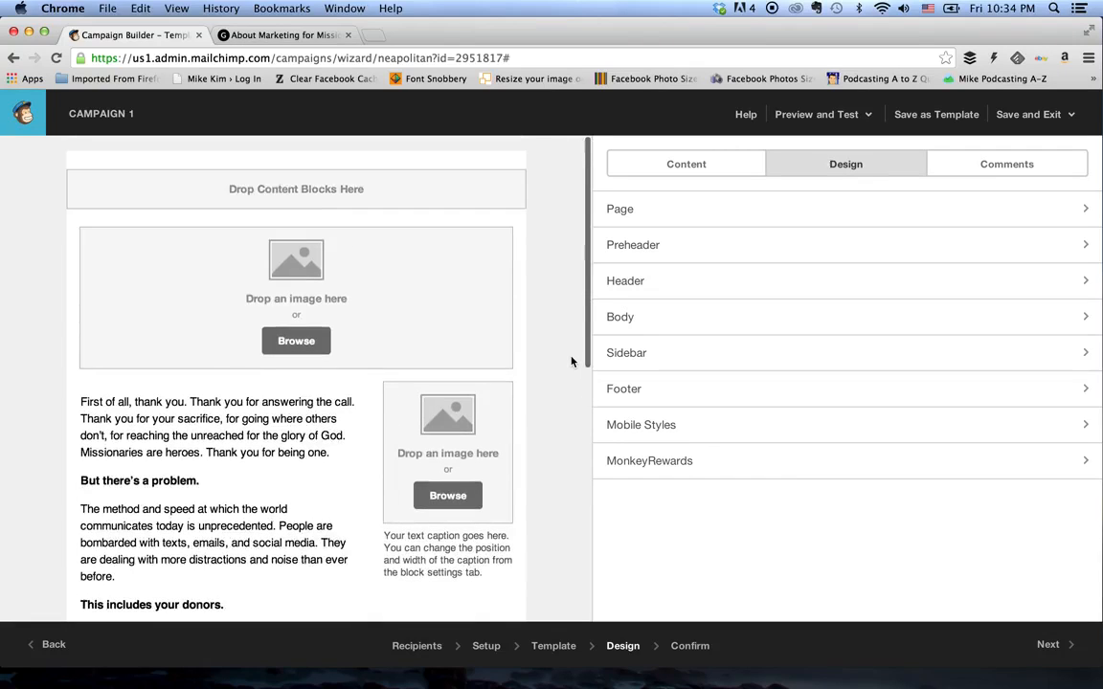
pyautogui.click(408, 316)
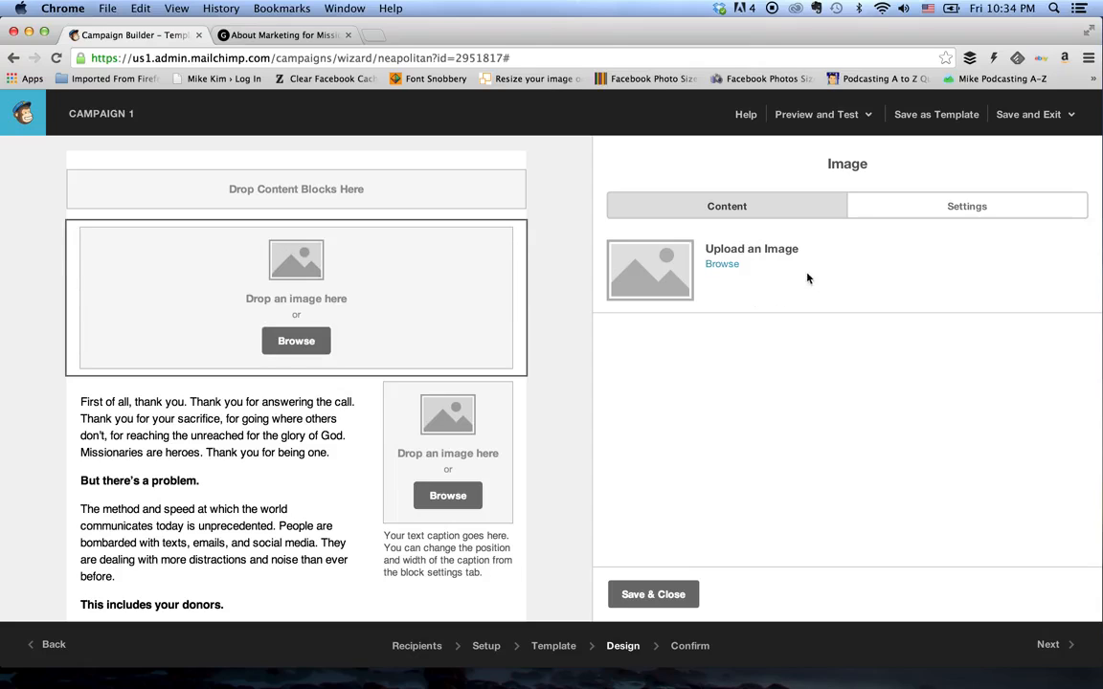
pyautogui.click(726, 265)
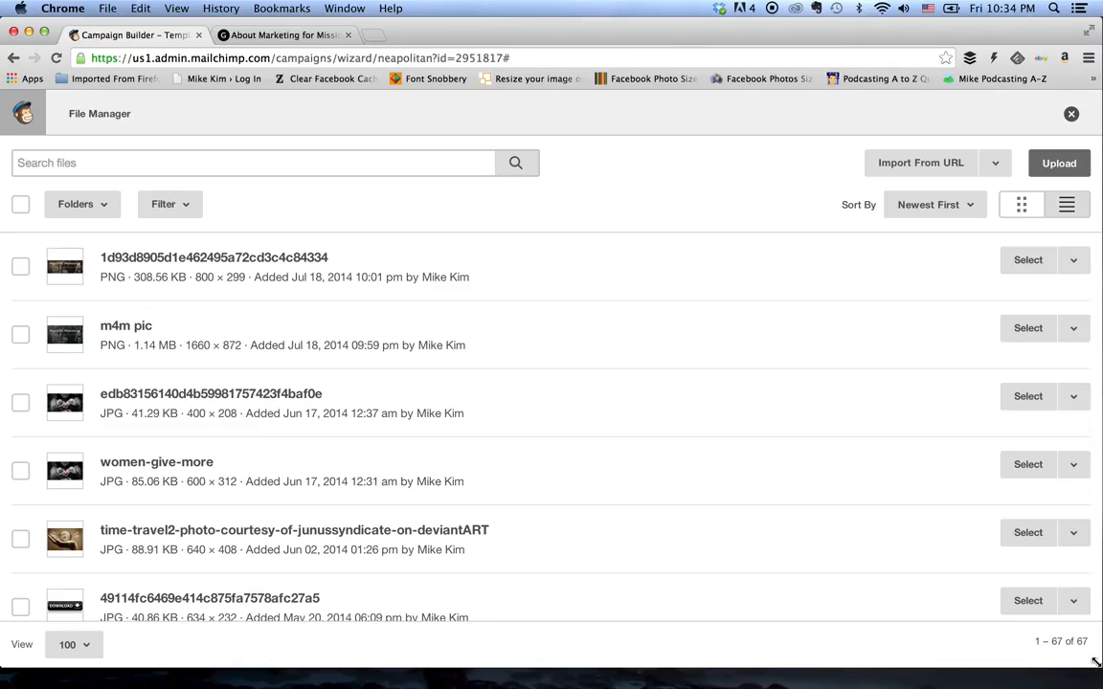
pyautogui.moveTo(1096, 662); pyautogui.dragTo(996, 655)
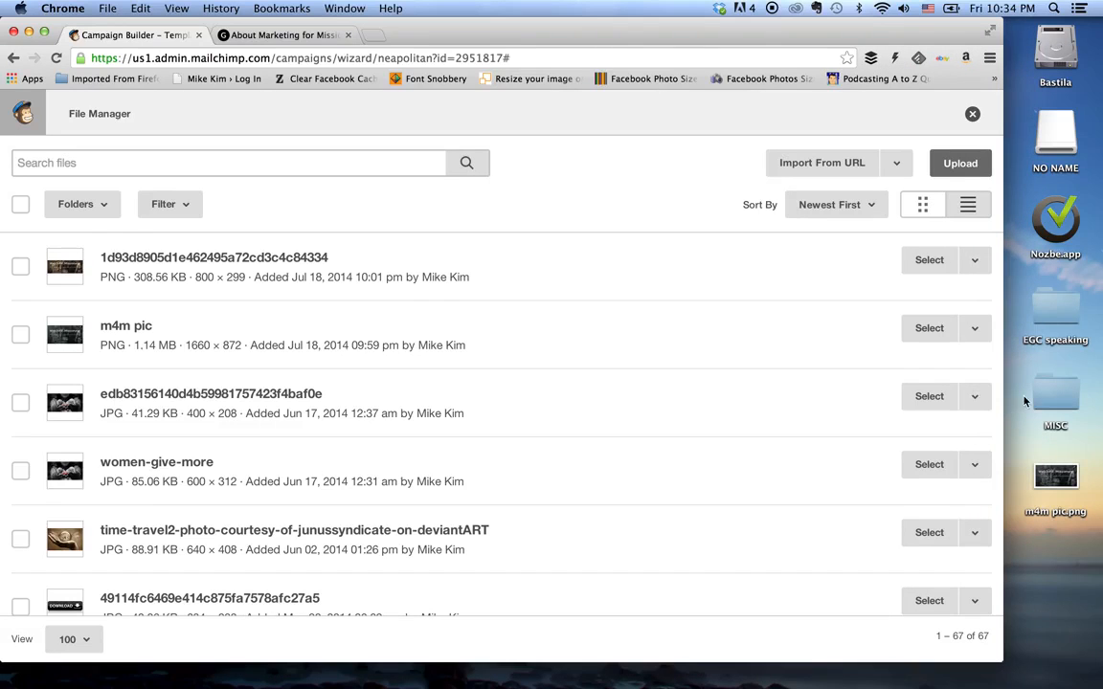
pyautogui.moveTo(1058, 479); pyautogui.dragTo(510, 315)
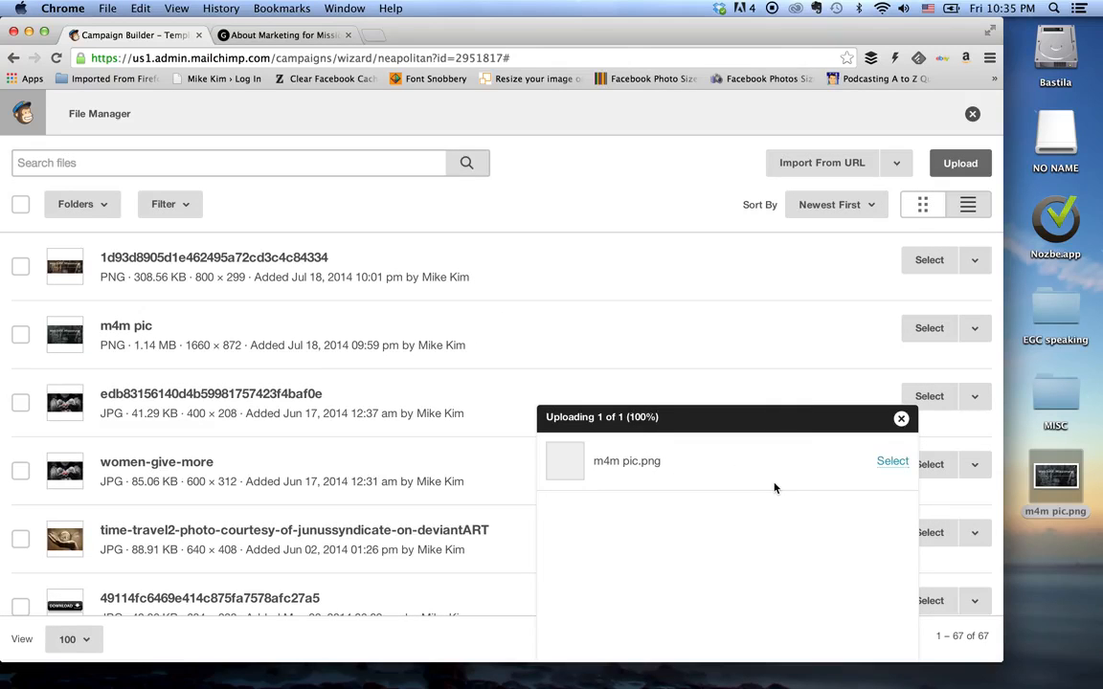
pyautogui.click(892, 461)
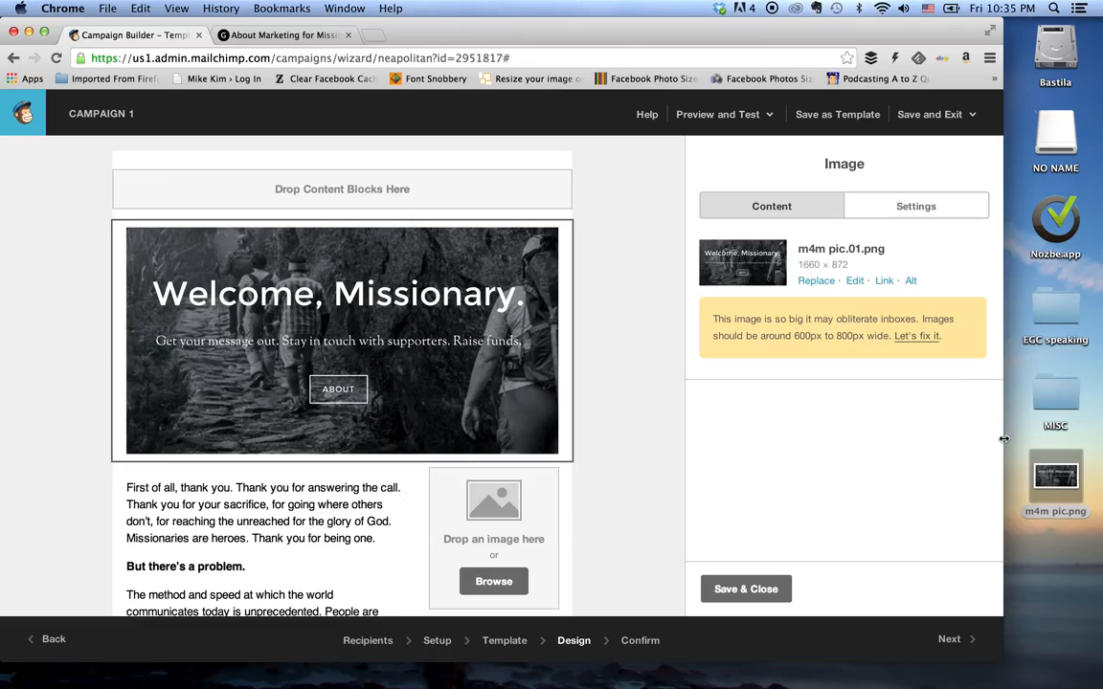
pyautogui.moveTo(1003, 439); pyautogui.dragTo(1100, 432)
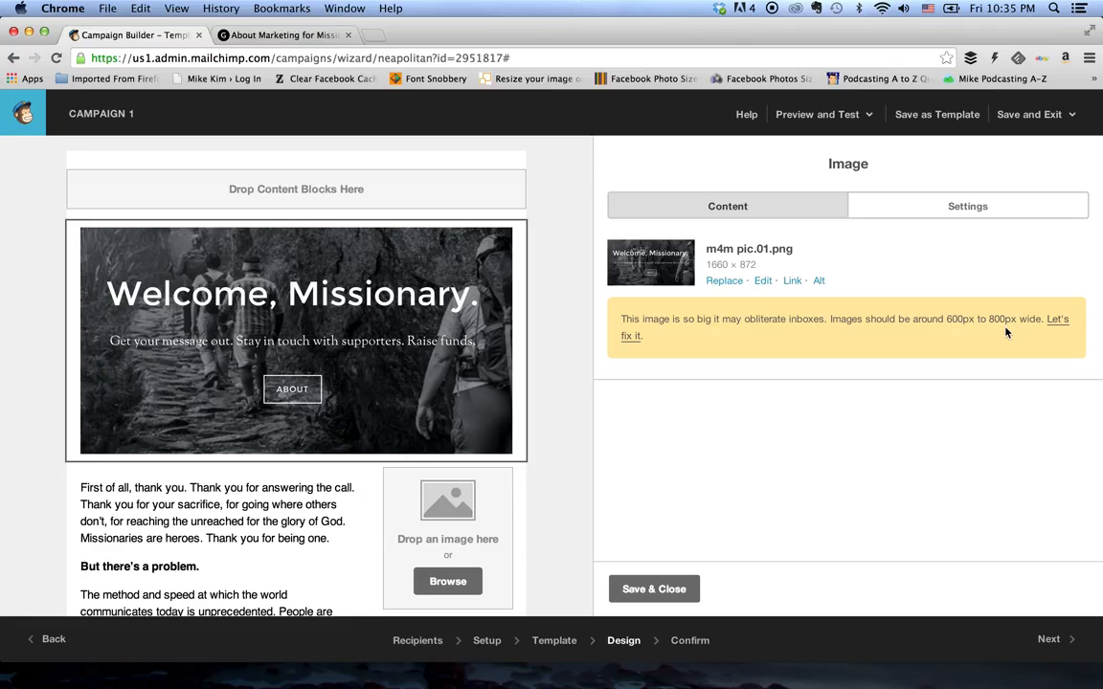
# - Resize the oversized header image to 600 px wide with its proportions locked
pyautogui.click(627, 347)
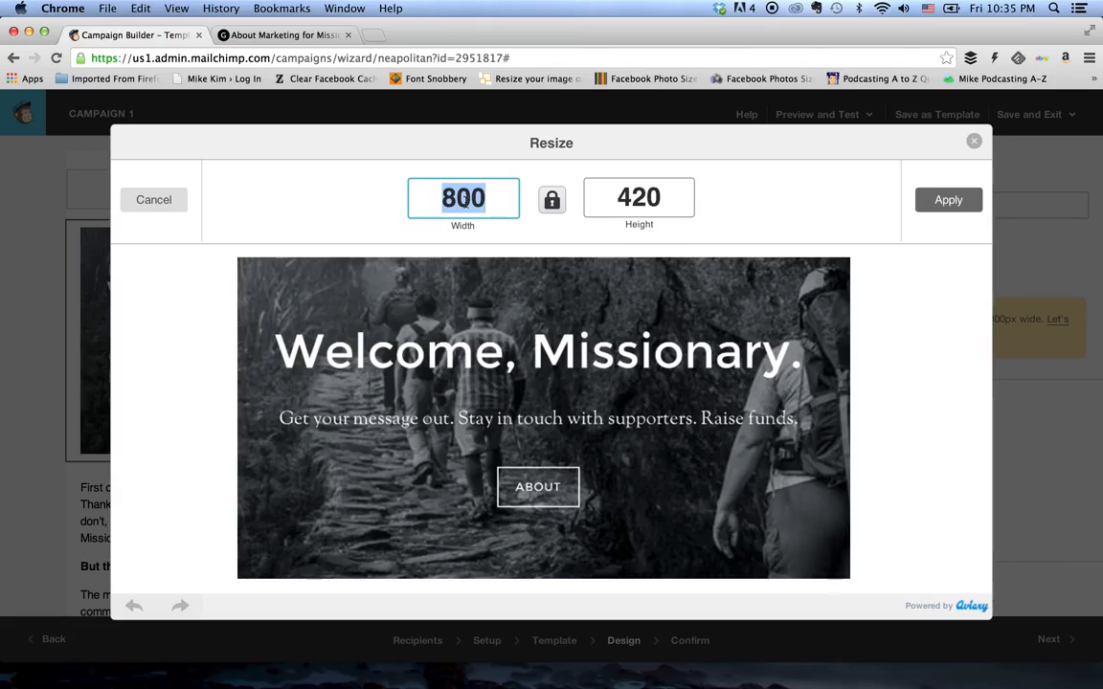
pyautogui.write('600')
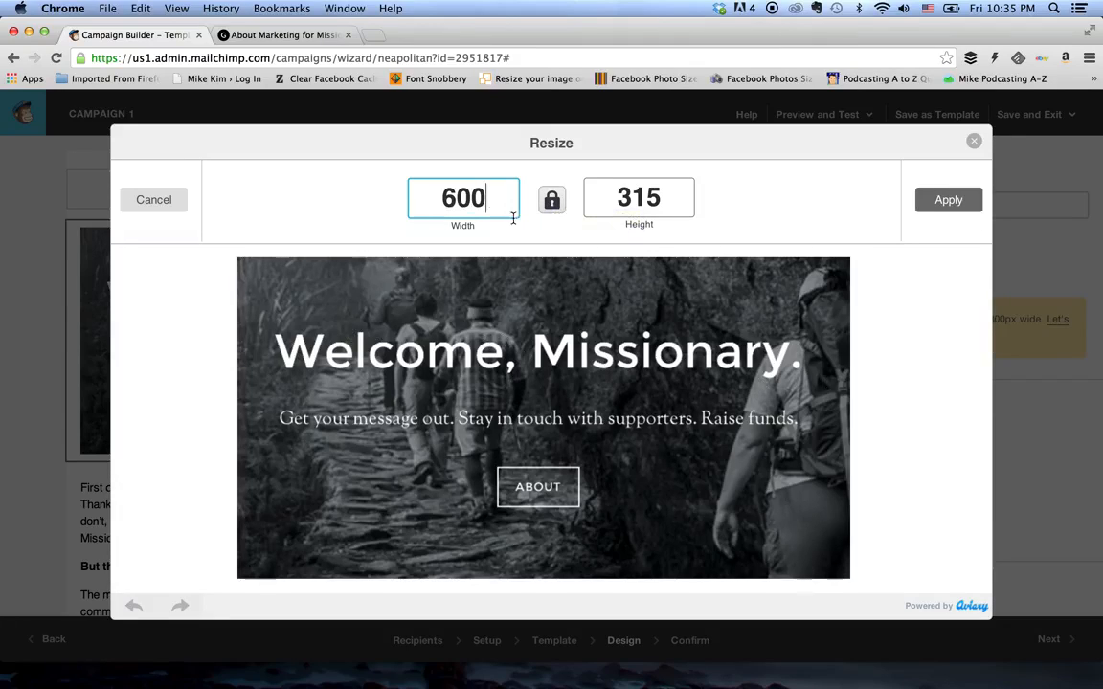
pyautogui.click(956, 203)
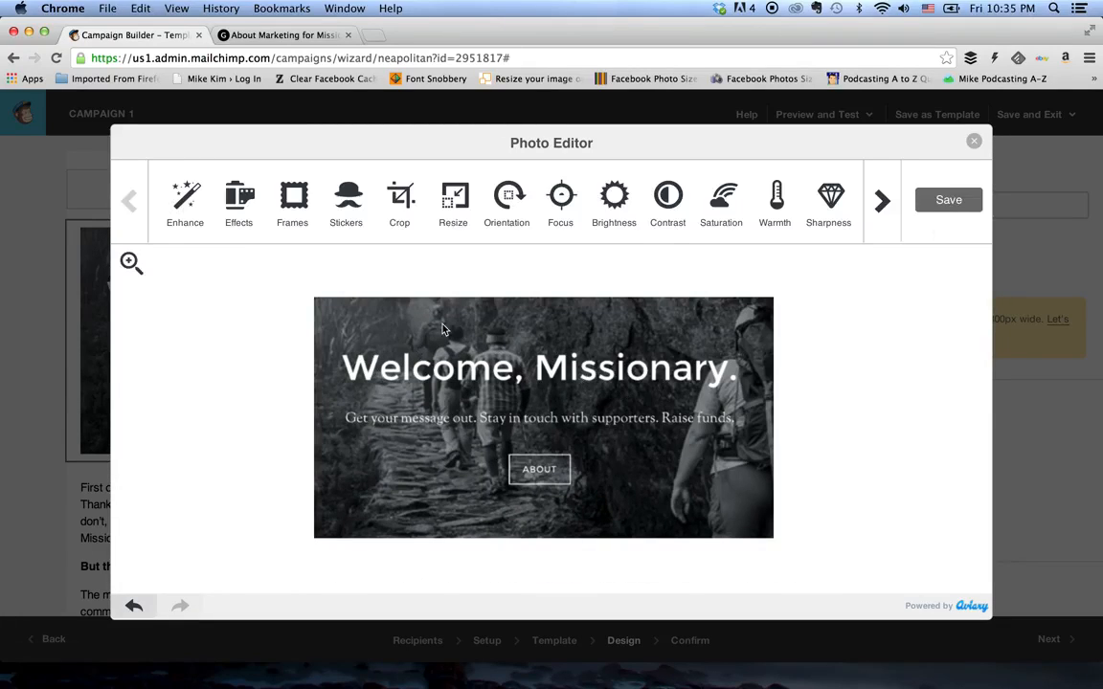
# - Crop the header image with a custom area, trimming strips off its upper and lower edges
pyautogui.click(392, 194)
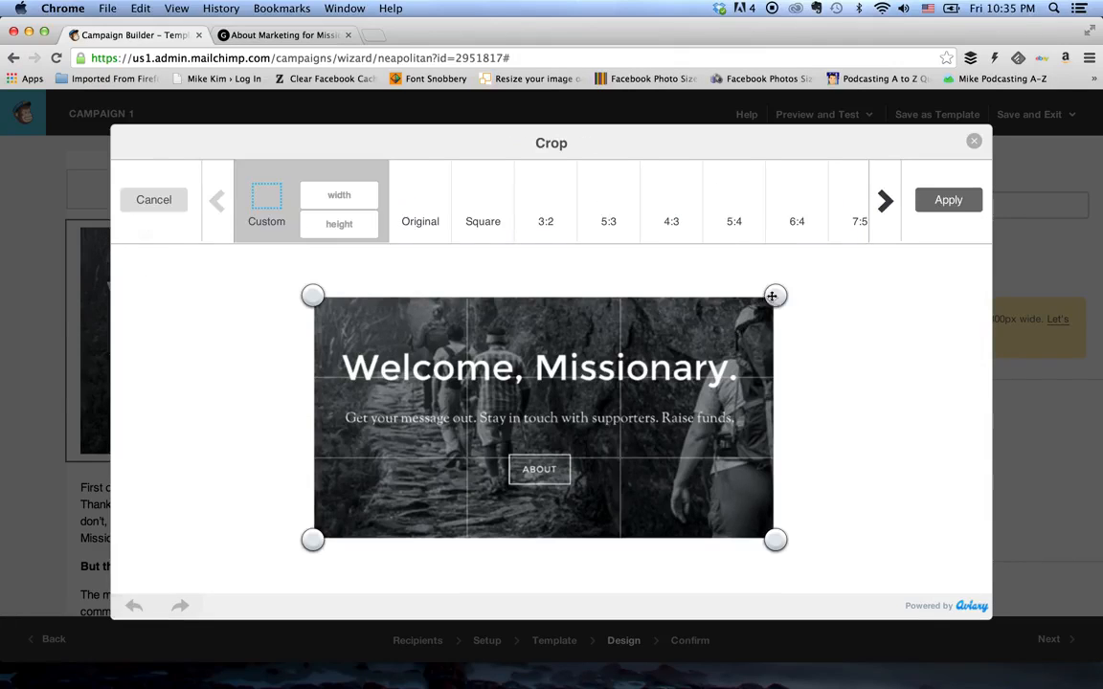
pyautogui.moveTo(775, 298); pyautogui.dragTo(775, 331)
pyautogui.moveTo(775, 539); pyautogui.dragTo(780, 508)
pyautogui.click(950, 200)
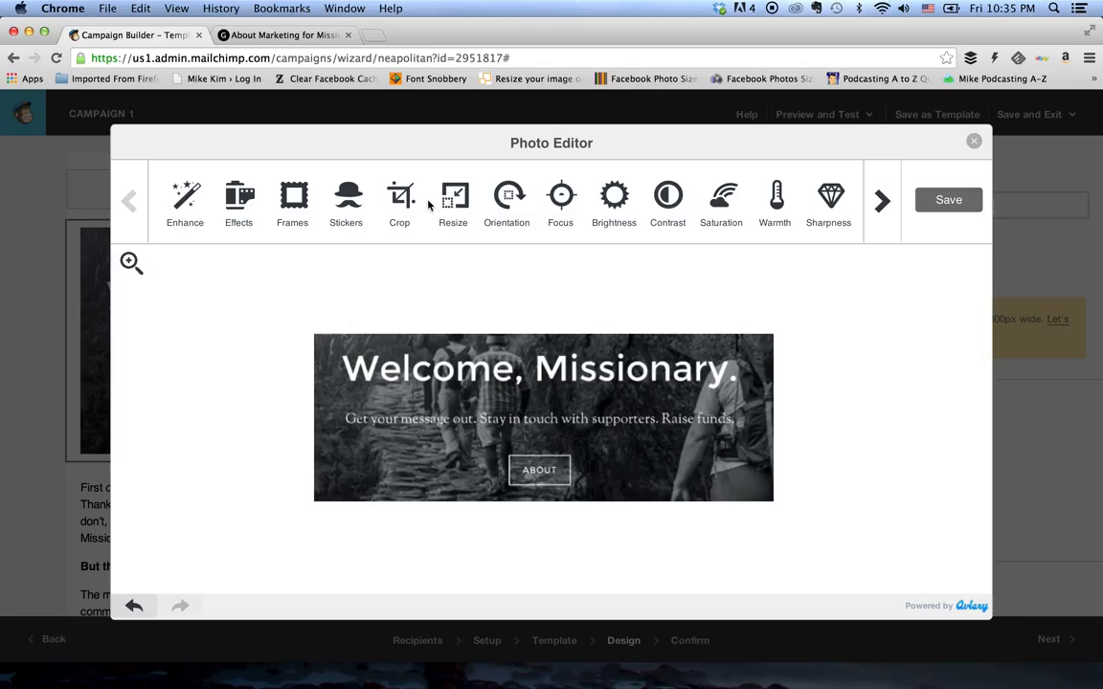
# - Browse the photo effects and apply the Clyde effect to the header image
pyautogui.click(239, 202)
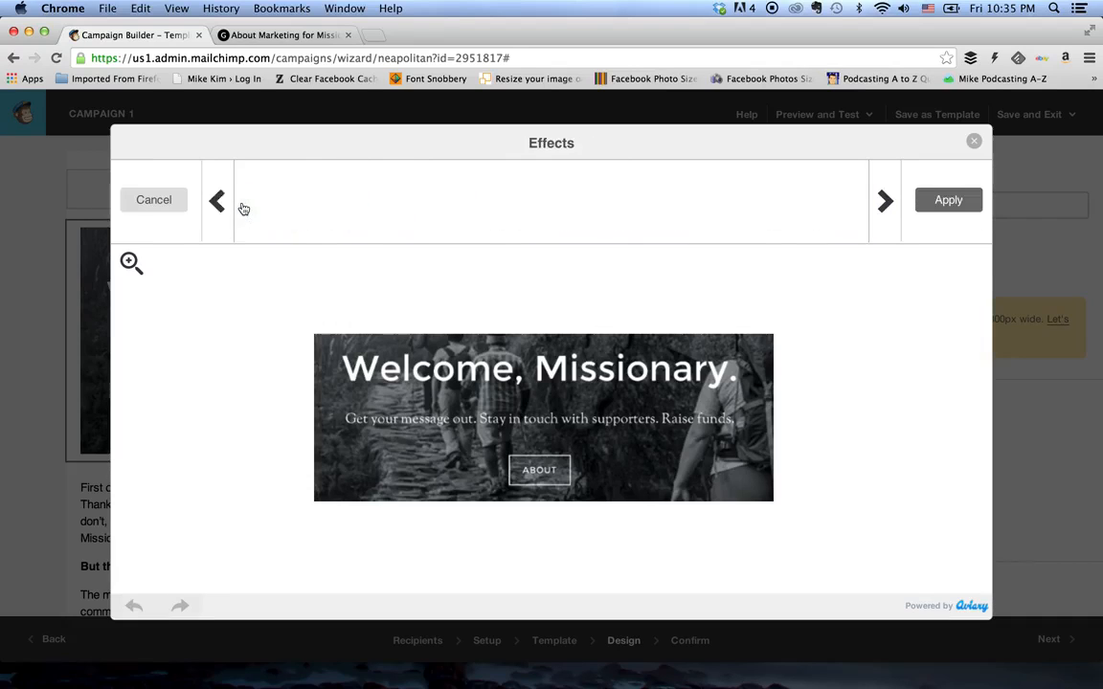
pyautogui.click(322, 202)
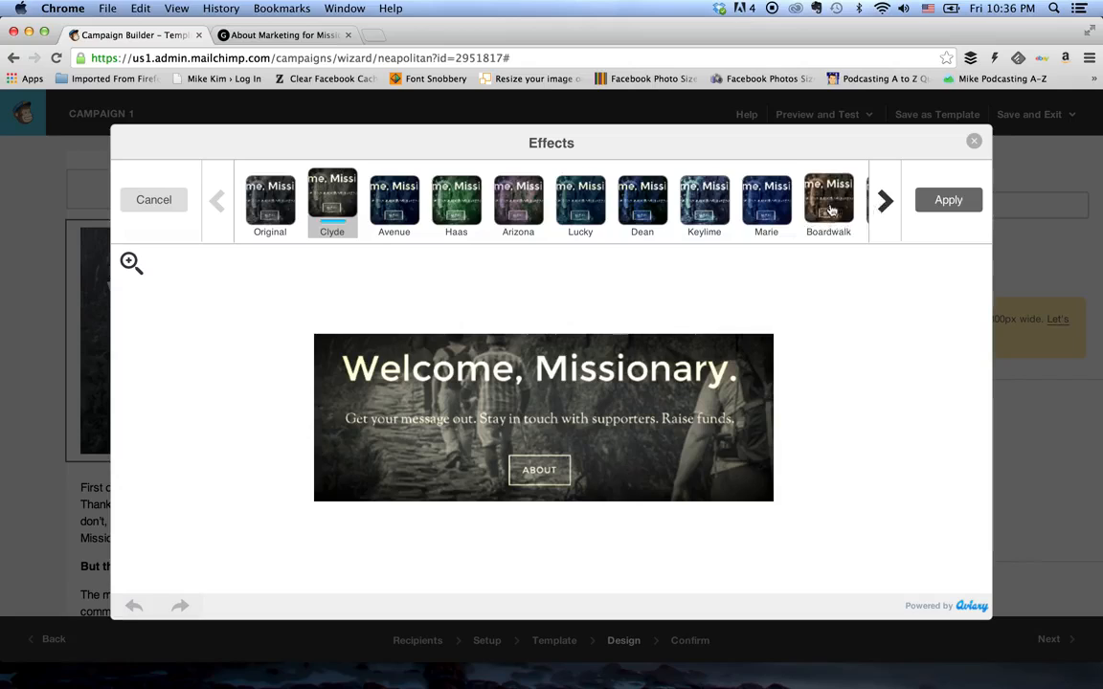
pyautogui.click(885, 204)
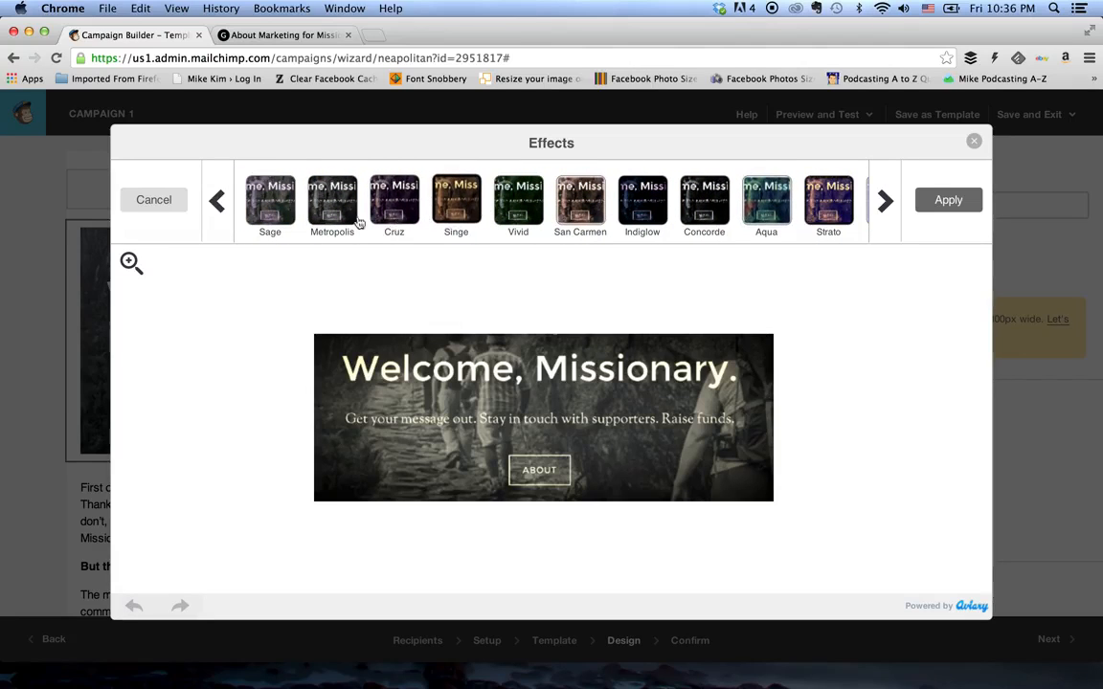
pyautogui.click(218, 199)
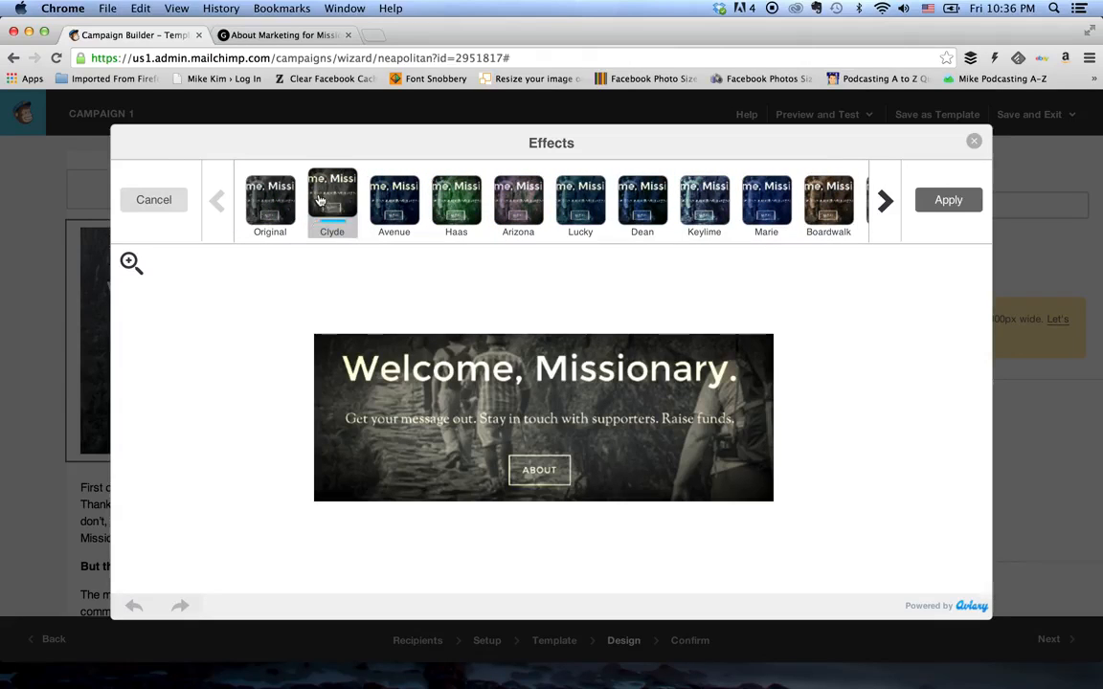
pyautogui.click(951, 201)
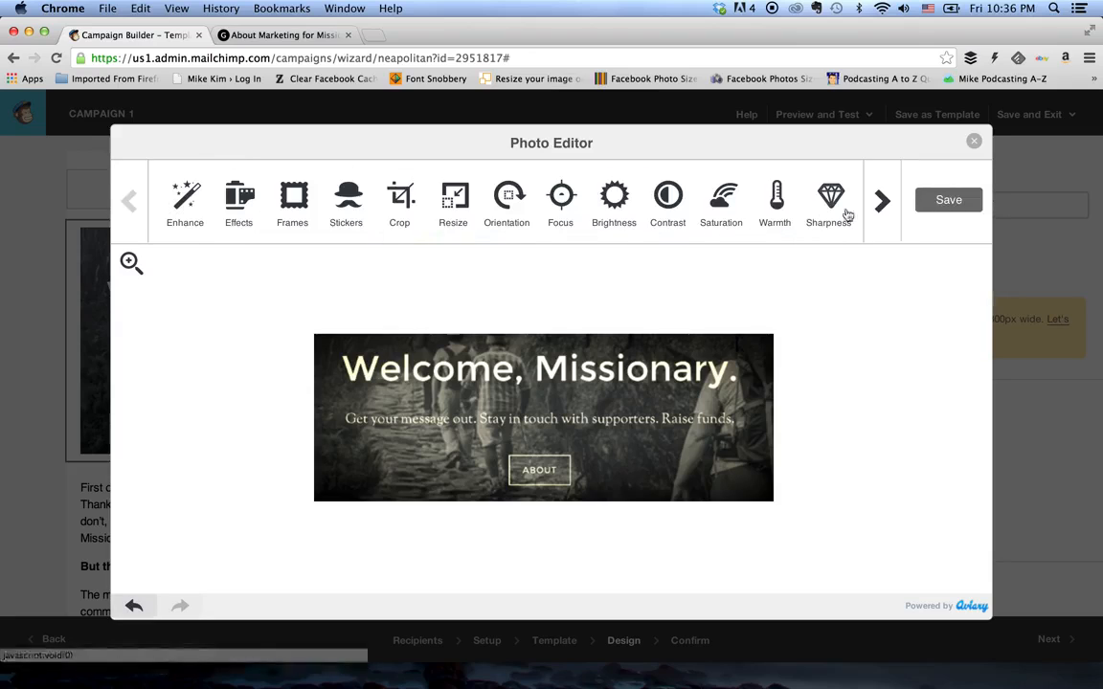
pyautogui.click(874, 206)
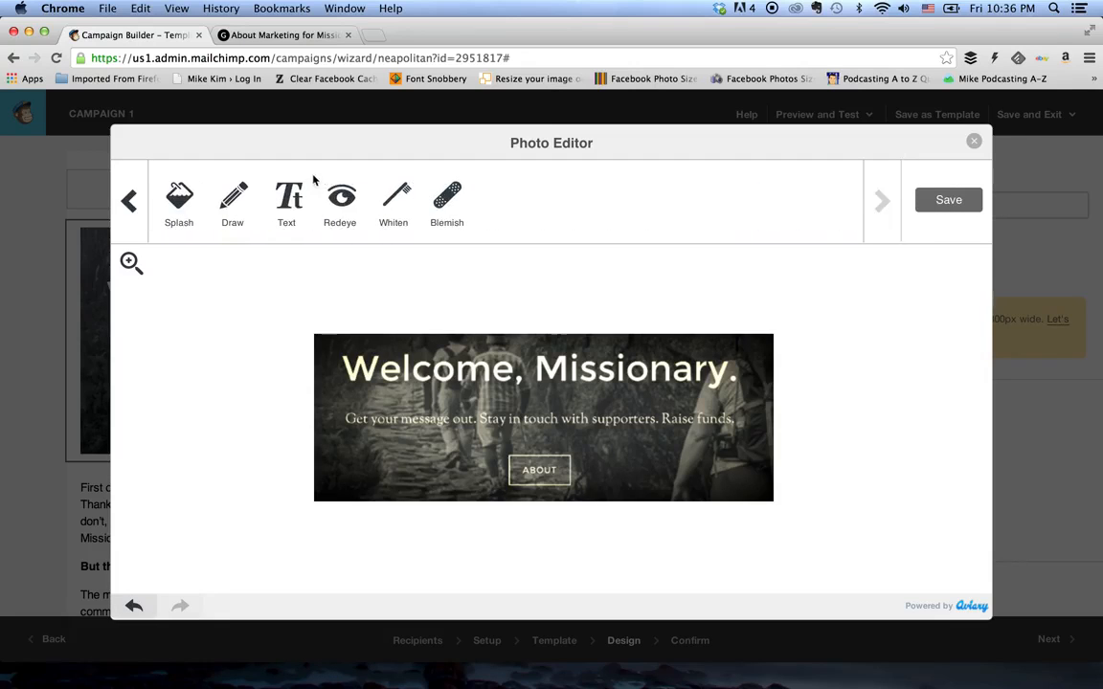
pyautogui.click(286, 199)
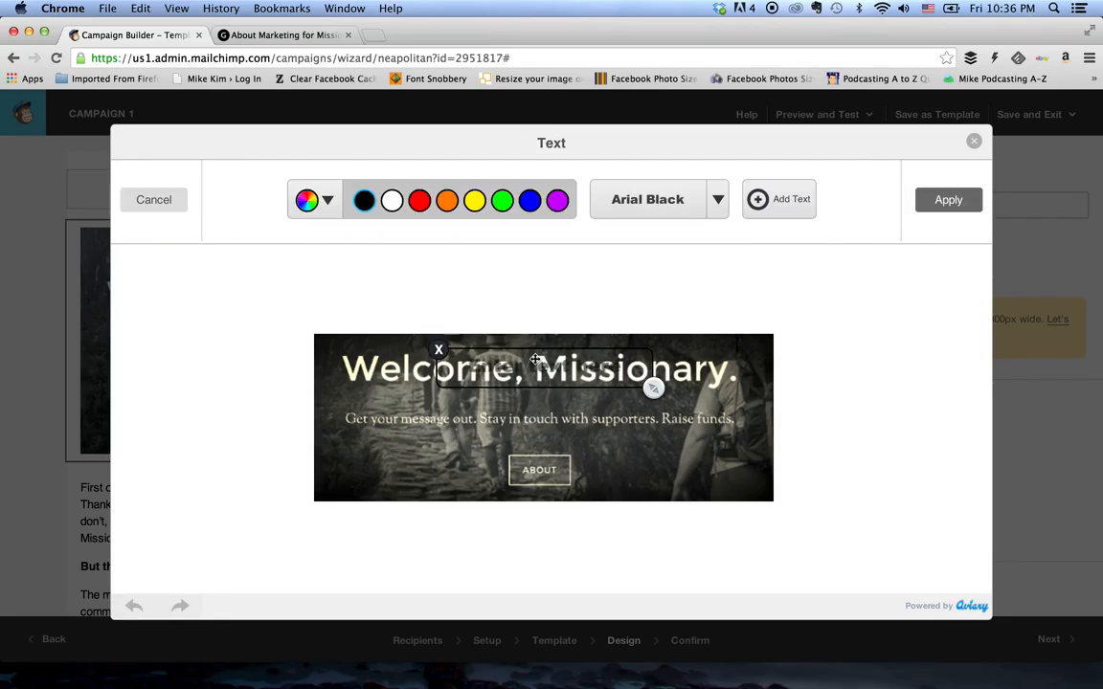
pyautogui.moveTo(536, 360); pyautogui.dragTo(631, 447)
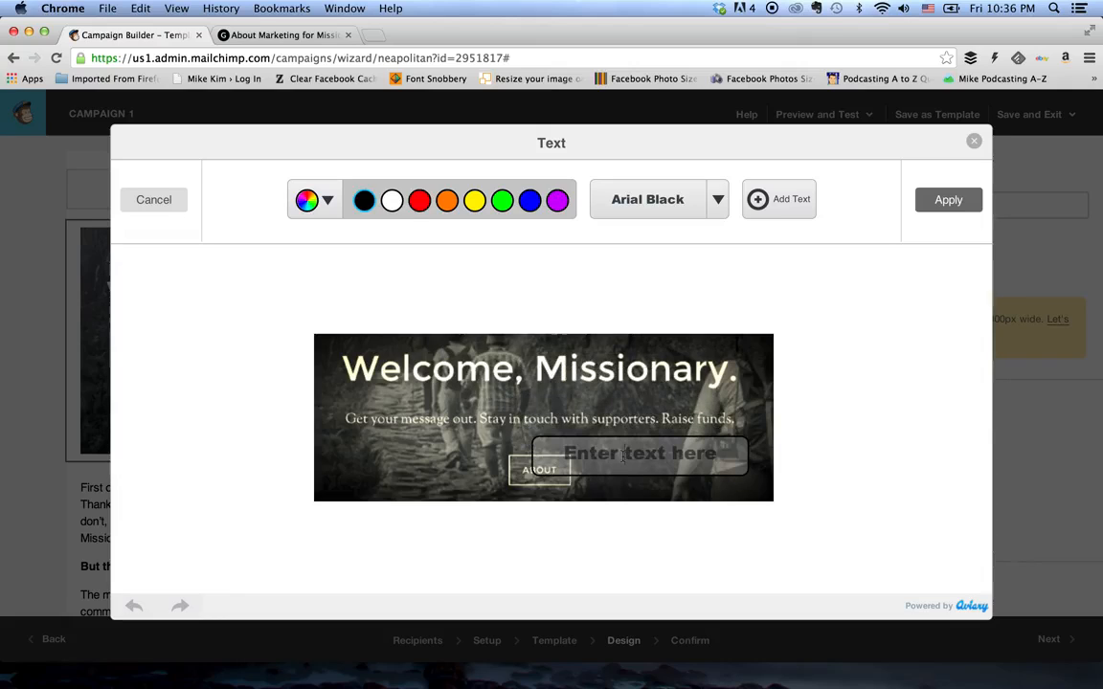
pyautogui.click(392, 201)
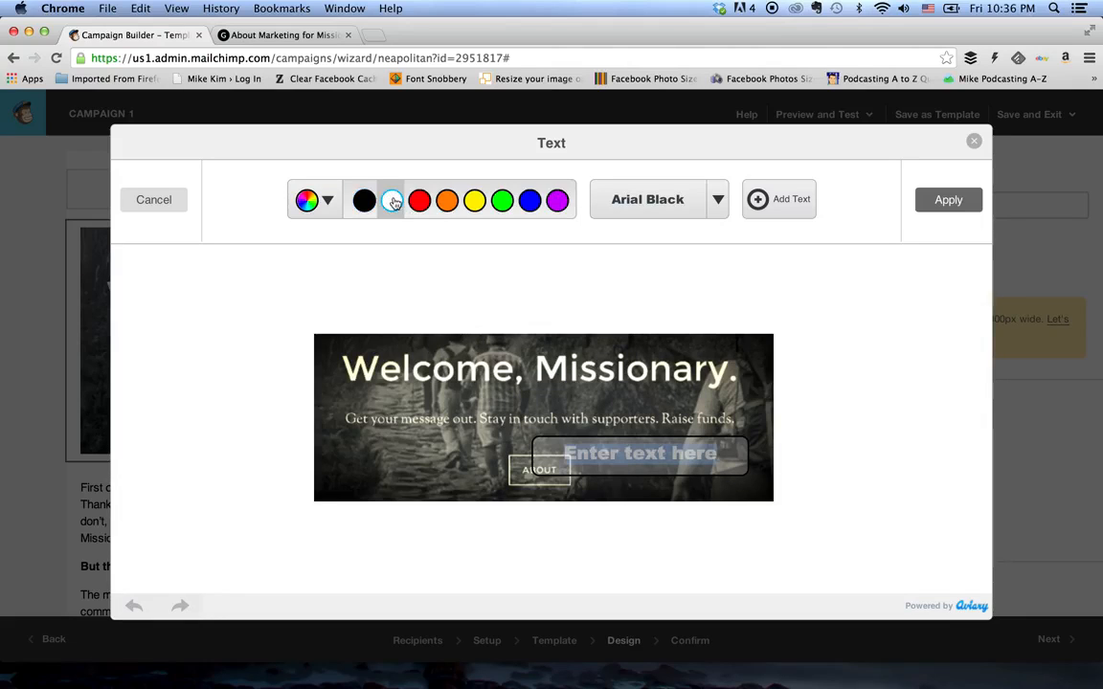
pyautogui.click(641, 454)
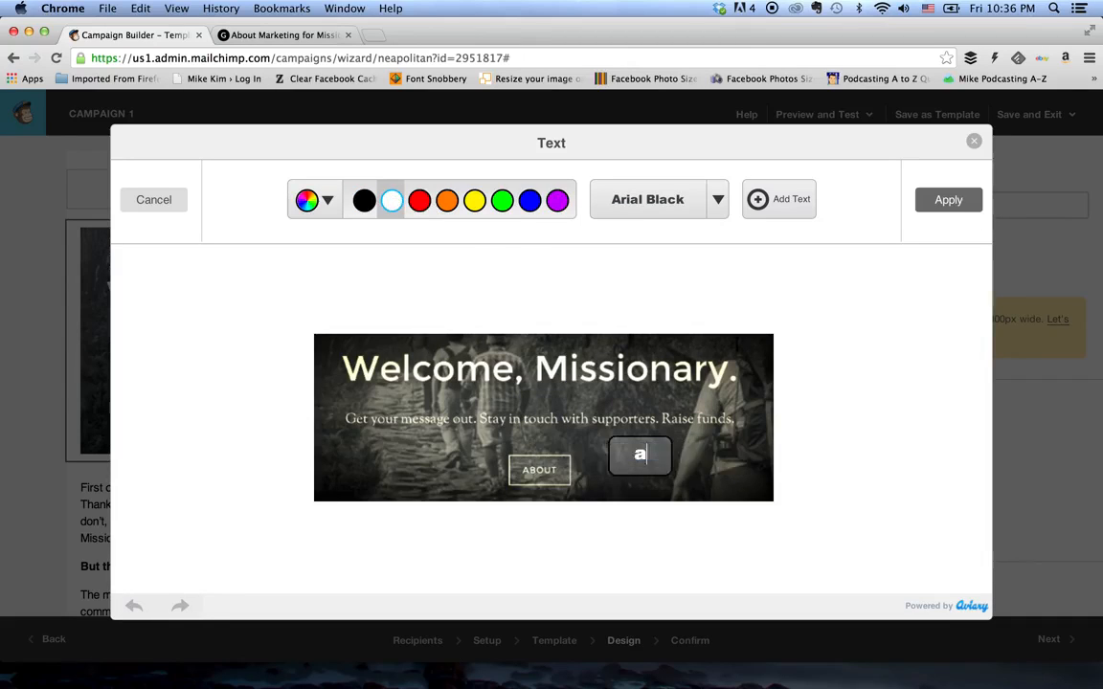
pyautogui.write('asdf')
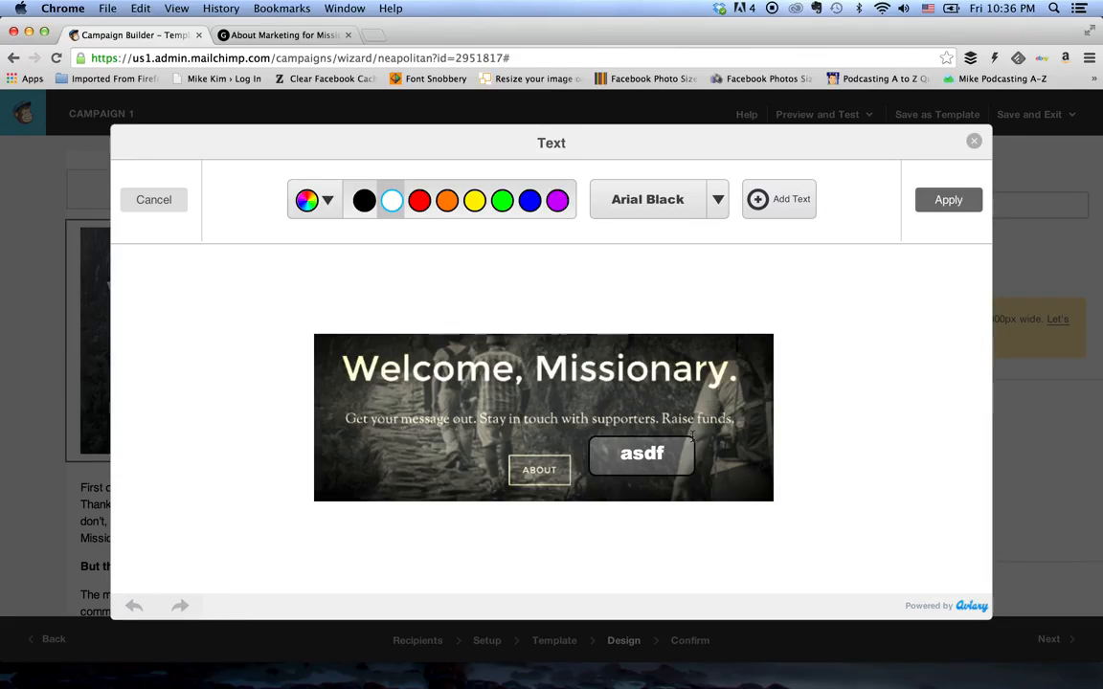
pyautogui.click(159, 200)
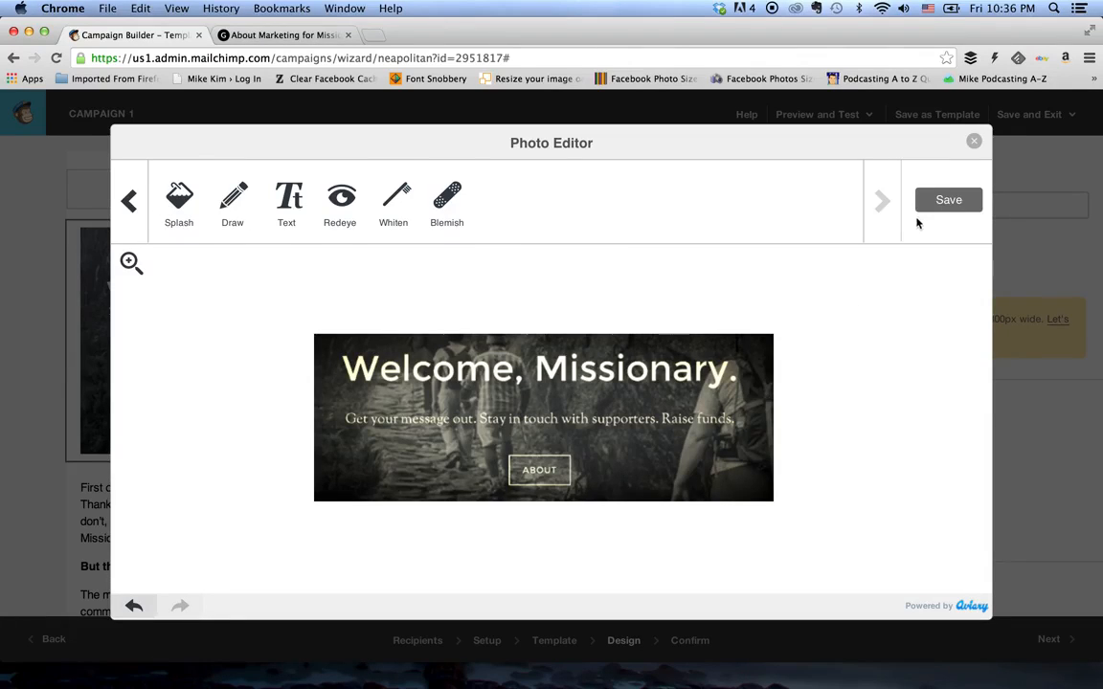
# - Save the edited header photo, link the image to the author's website address, and save the image block
pyautogui.click(945, 200)
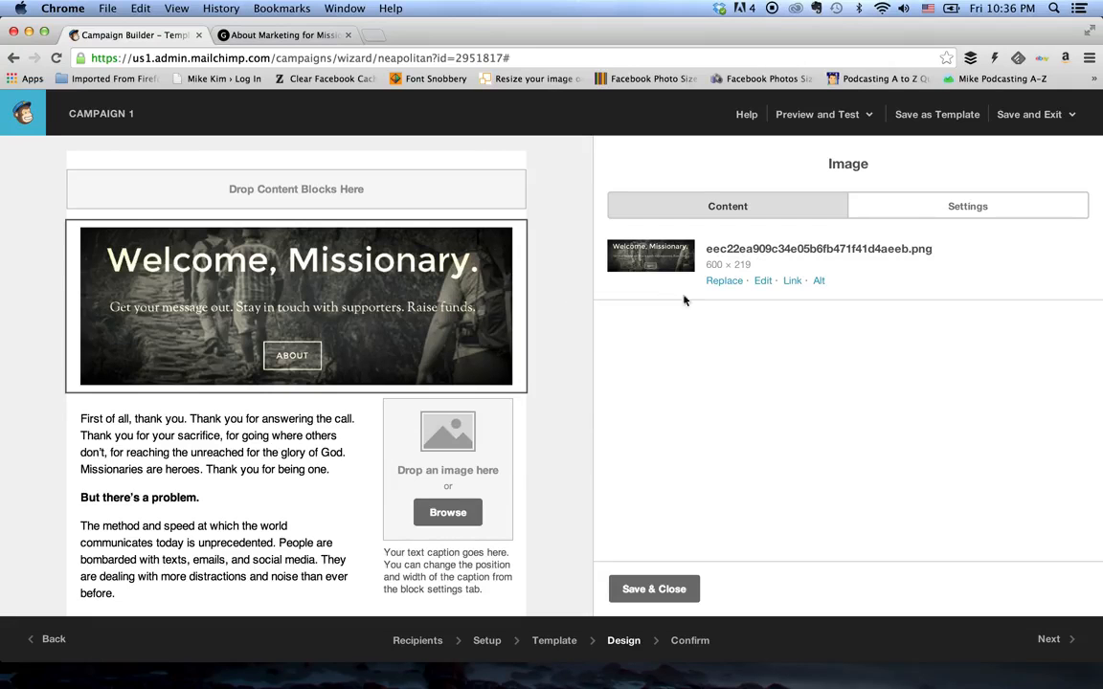
pyautogui.click(792, 282)
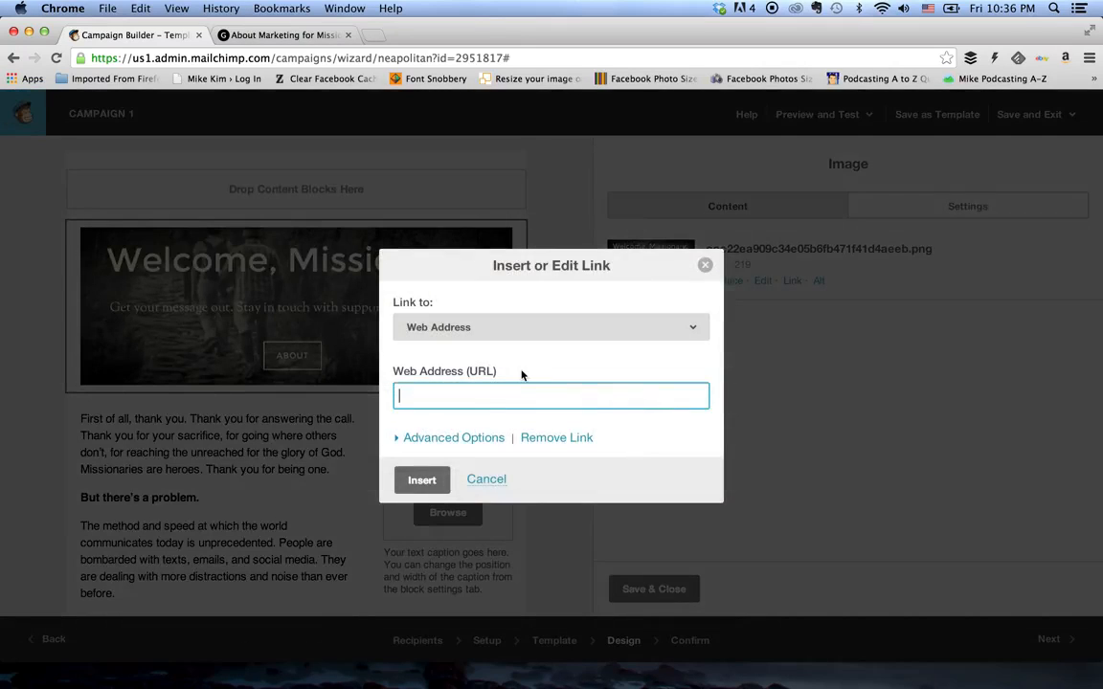
pyautogui.write('http://mikekim.tv')
pyautogui.click(440, 438)
pyautogui.click(440, 439)
pyautogui.click(443, 476)
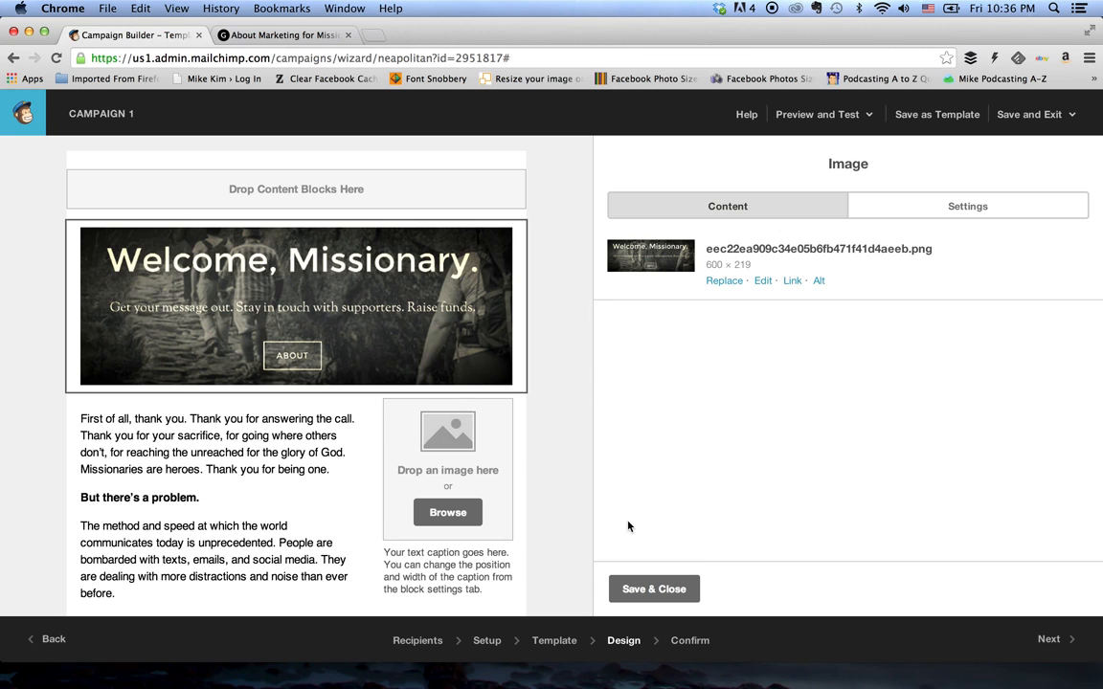
pyautogui.click(638, 595)
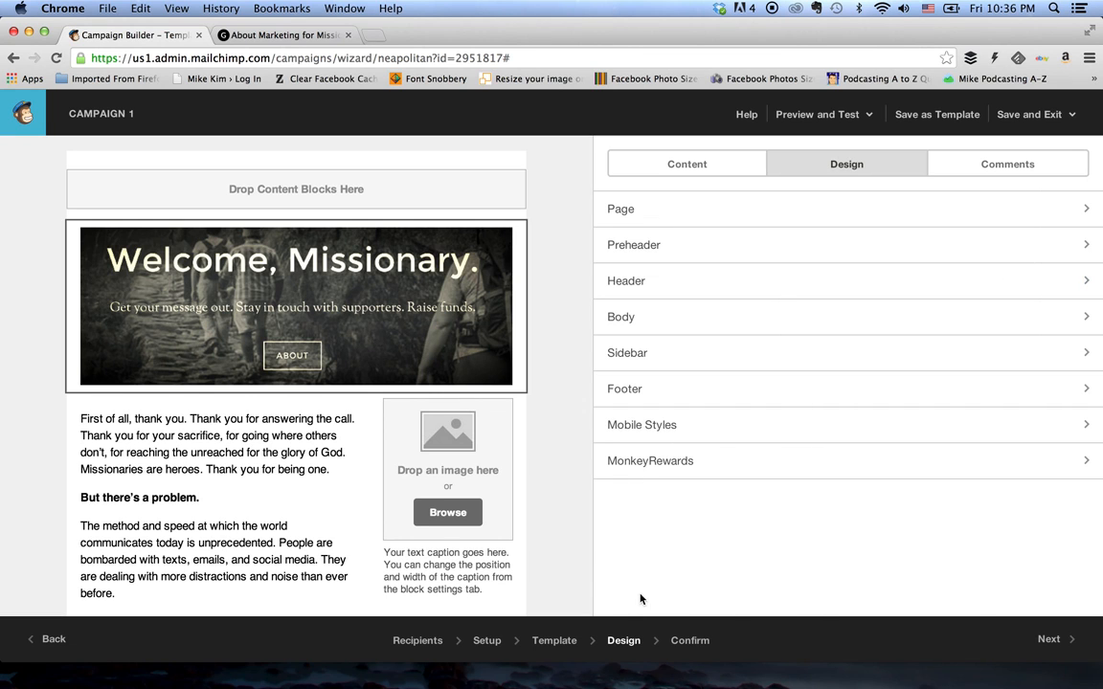
# - Add a Social Follow content block above the empty image placeholder beside the body text
pyautogui.scroll(-5, 550, 447)
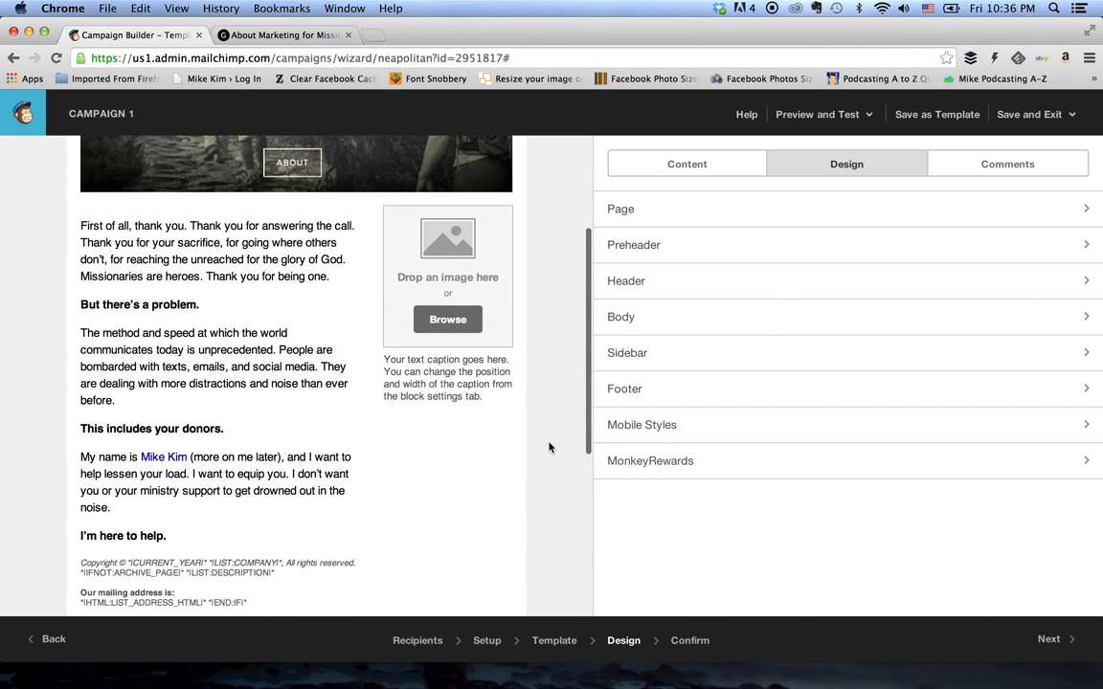
pyautogui.moveTo(457, 272)
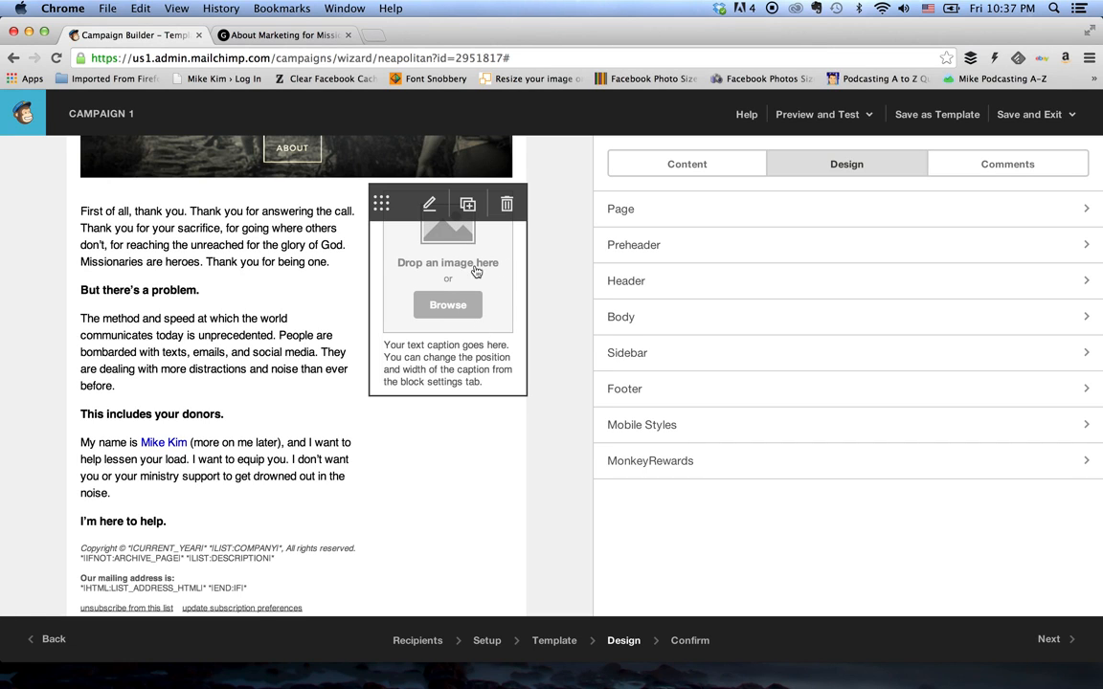
pyautogui.scroll(3, 447, 246)
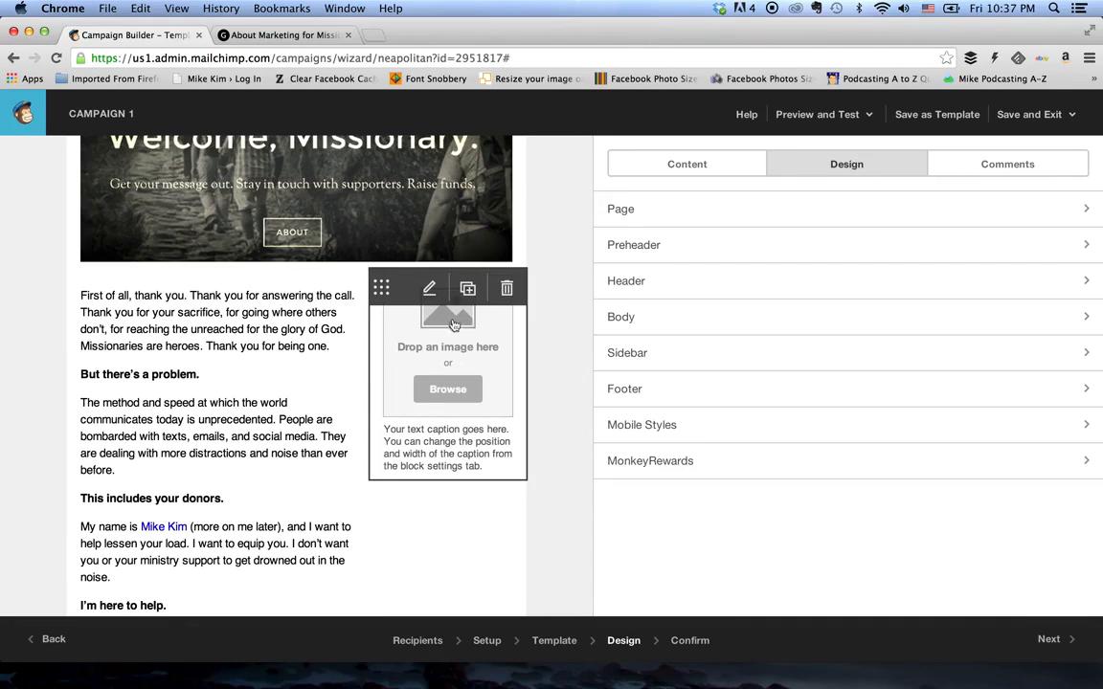
pyautogui.scroll(2, 465, 345)
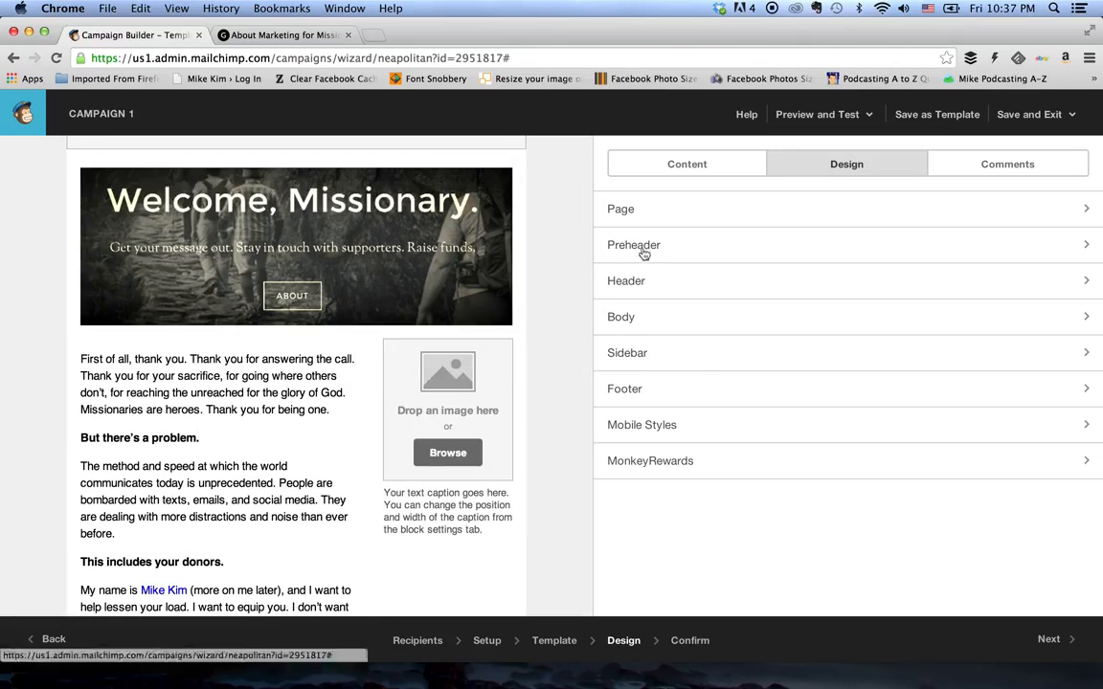
pyautogui.scroll(2, 571, 190)
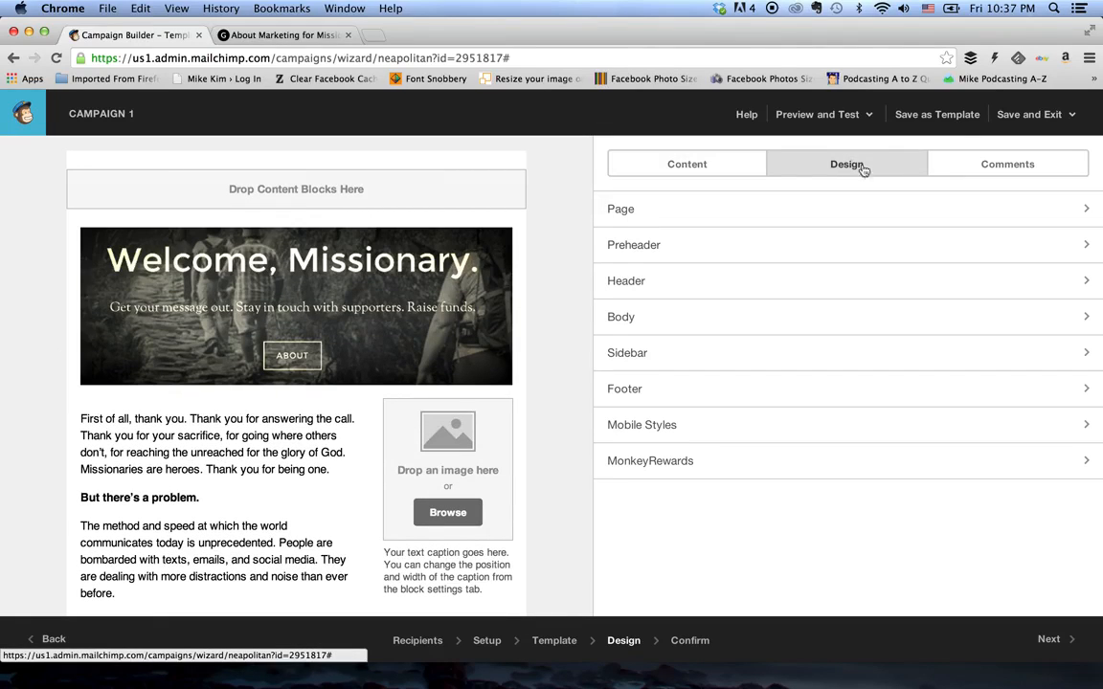
pyautogui.click(695, 166)
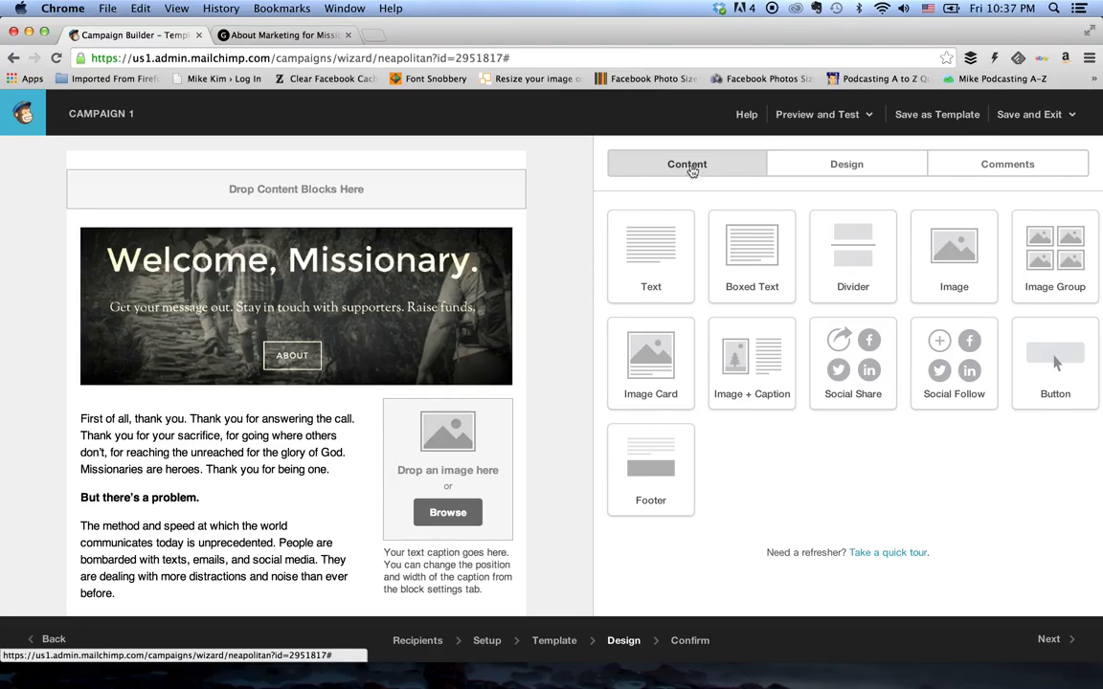
pyautogui.scroll(-3, 565, 257)
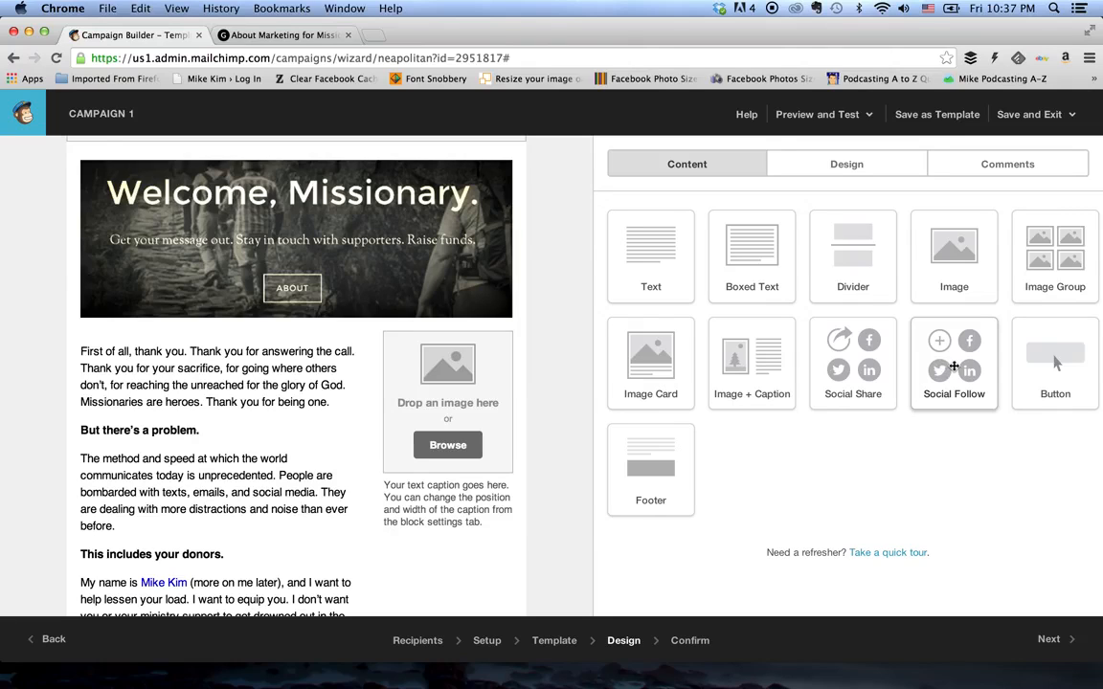
pyautogui.moveTo(953, 367); pyautogui.dragTo(411, 348)
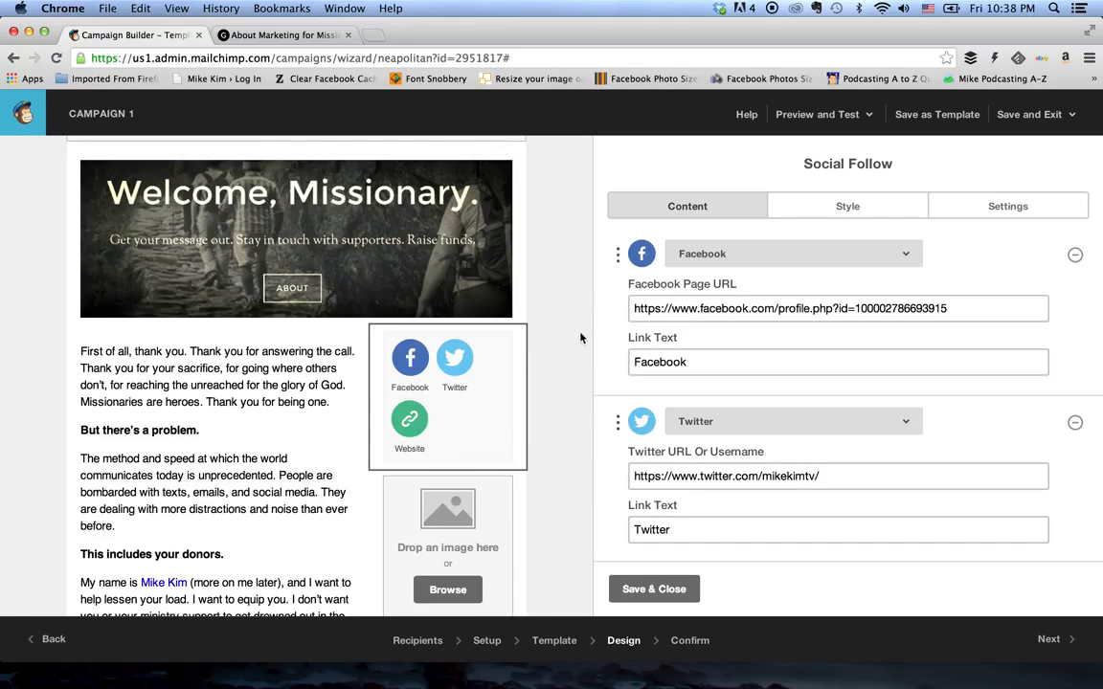
# - Set the text color of the Social Follow block to black, #000000
pyautogui.scroll(-2, 580, 337)
pyautogui.scroll(-5, 645, 410)
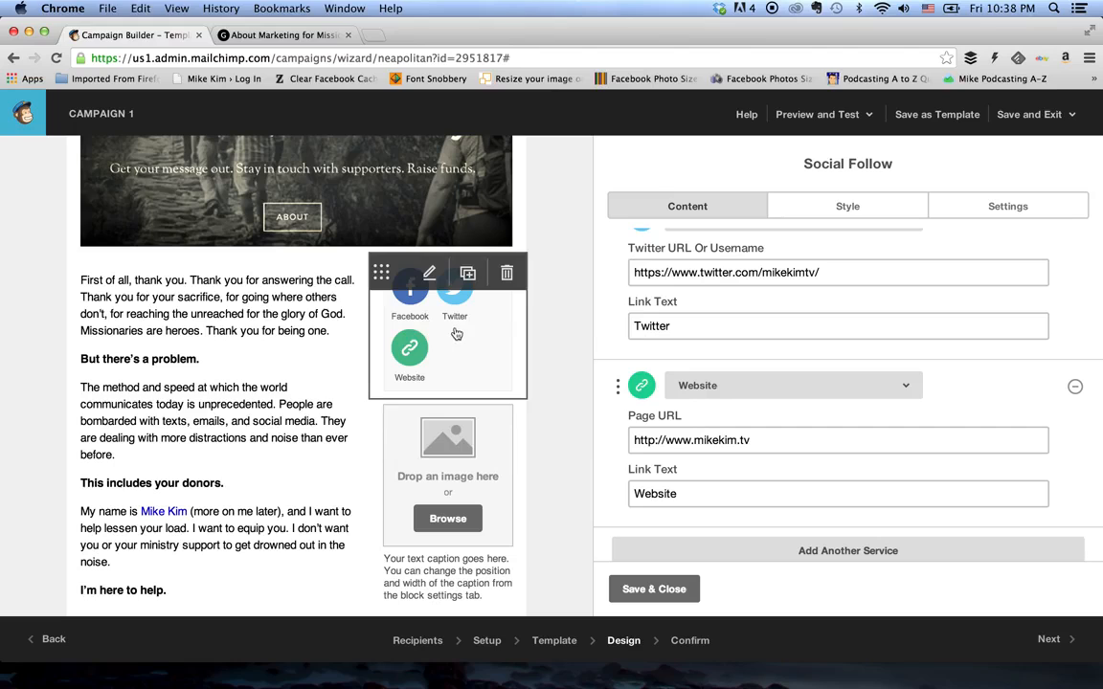
pyautogui.click(718, 196)
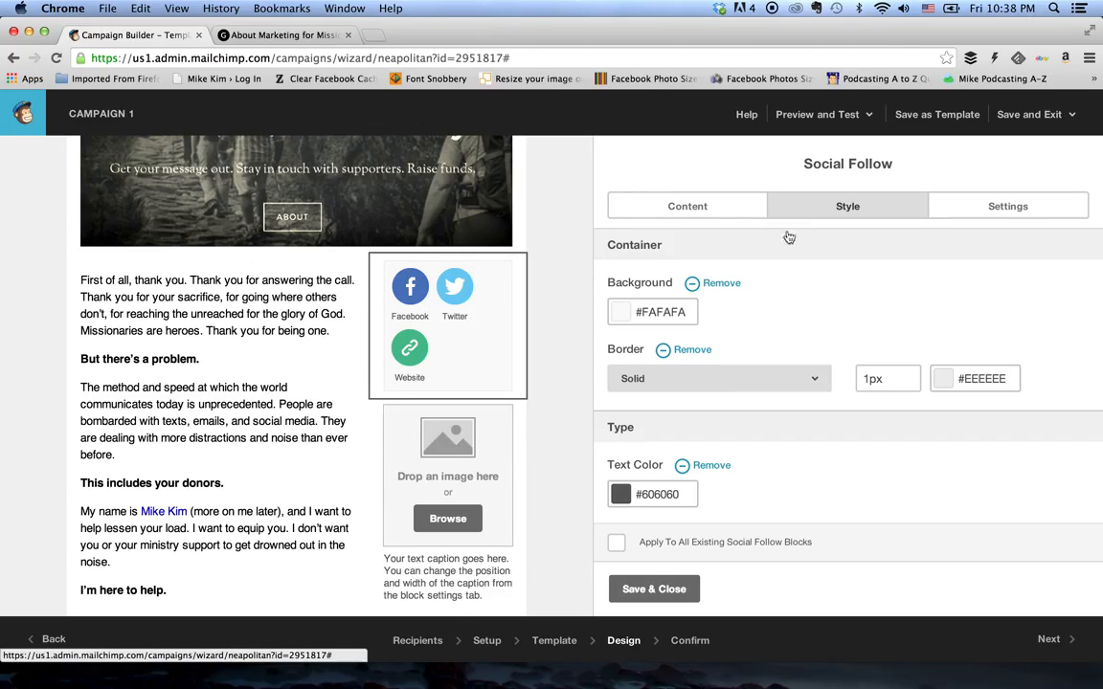
pyautogui.scroll(-2, 719, 353)
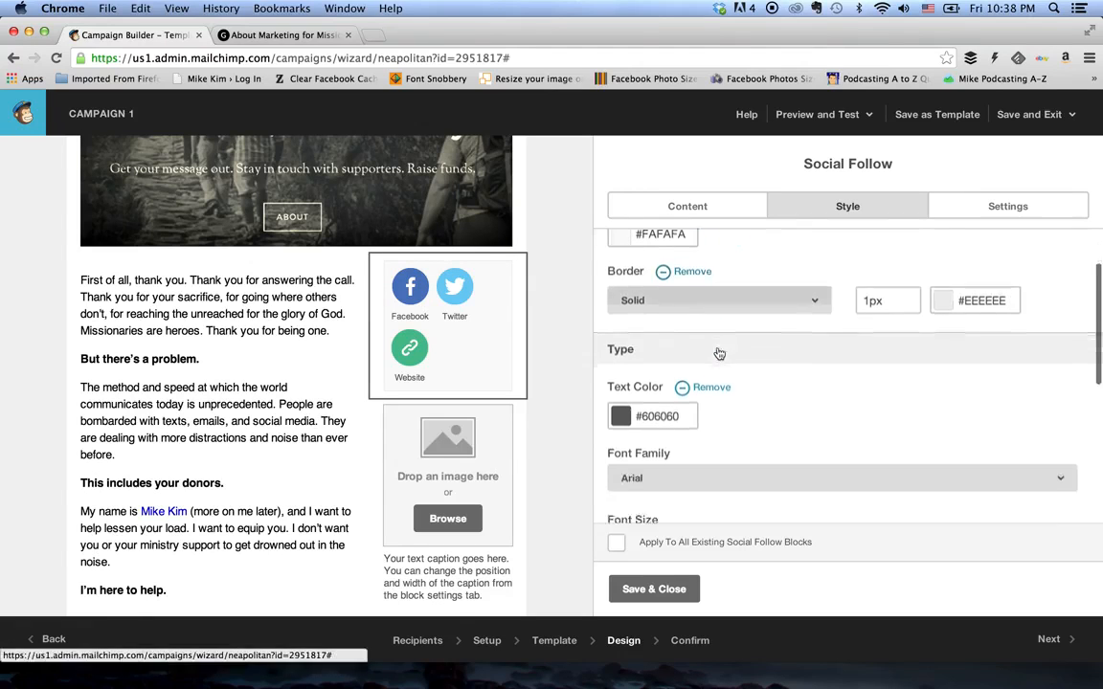
pyautogui.scroll(-2, 719, 353)
pyautogui.click(650, 315)
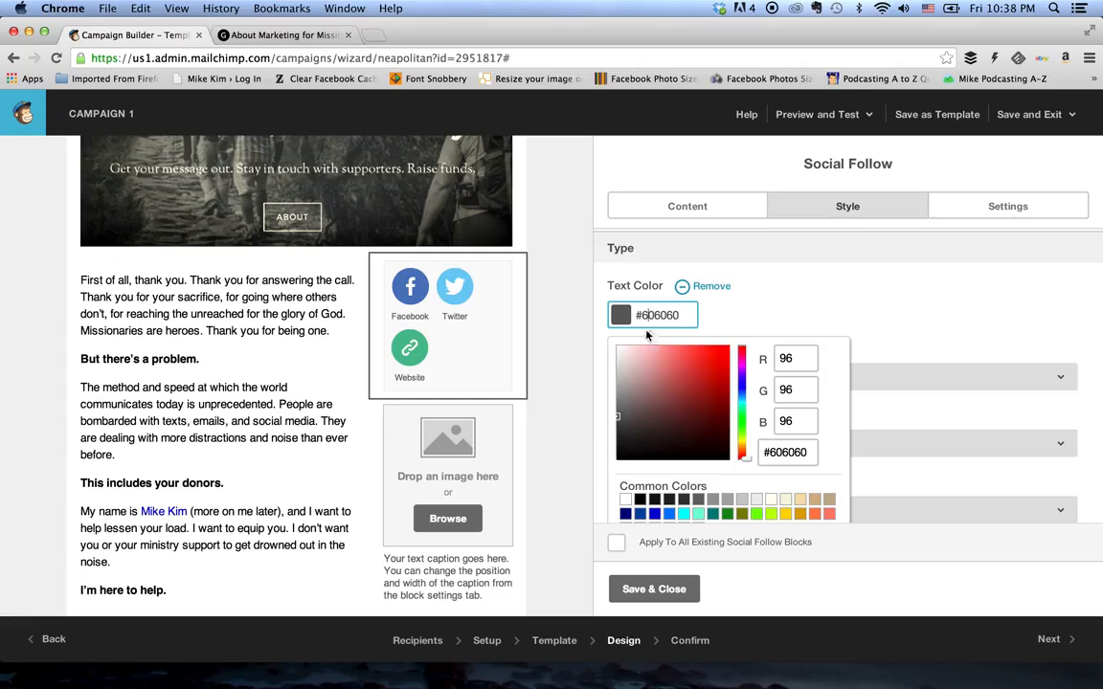
pyautogui.click(621, 456)
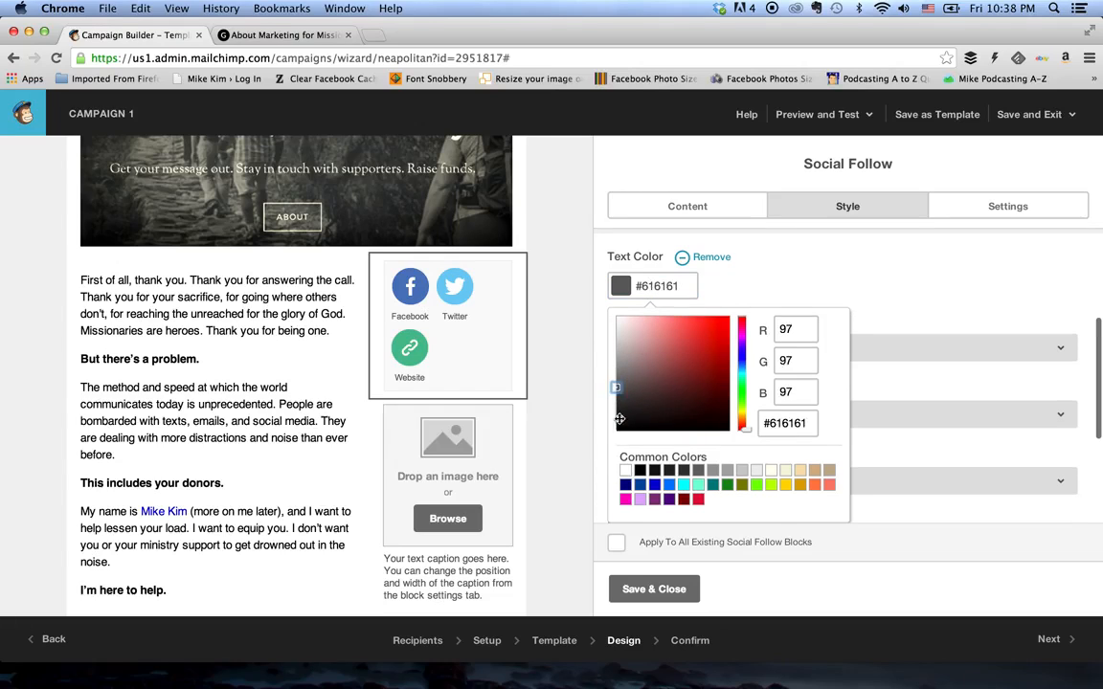
pyautogui.click(624, 469)
pyautogui.click(562, 422)
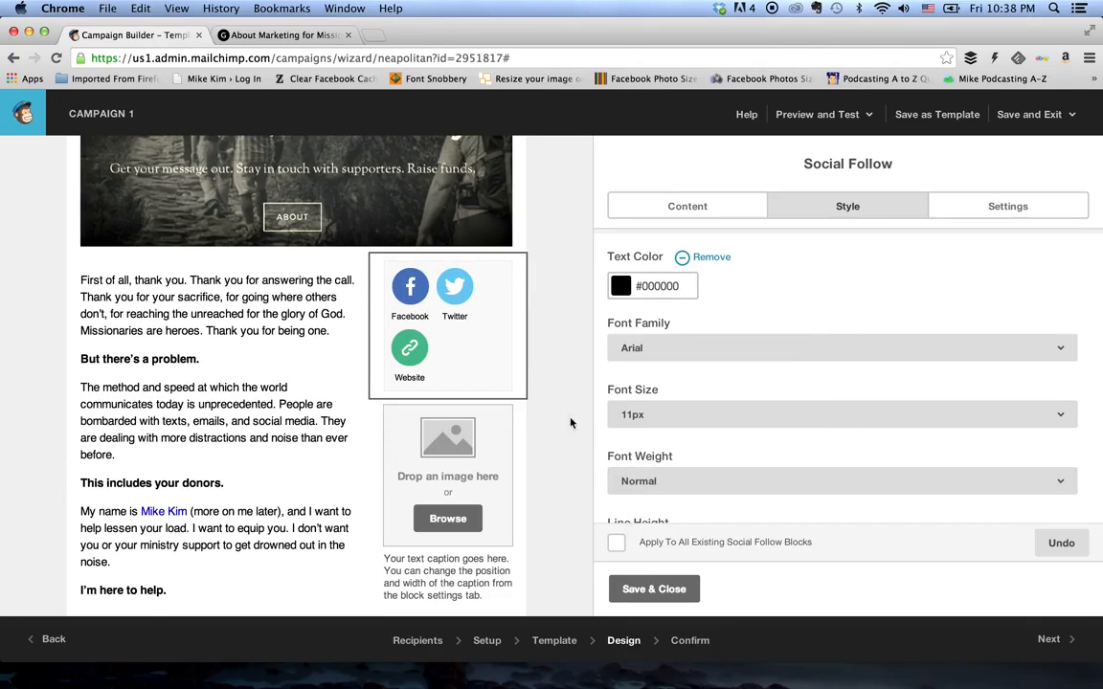
# - Give the Social Follow block a stacked layout with text beside each icon, and choose the solid black icon set
pyautogui.scroll(-1, 678, 408)
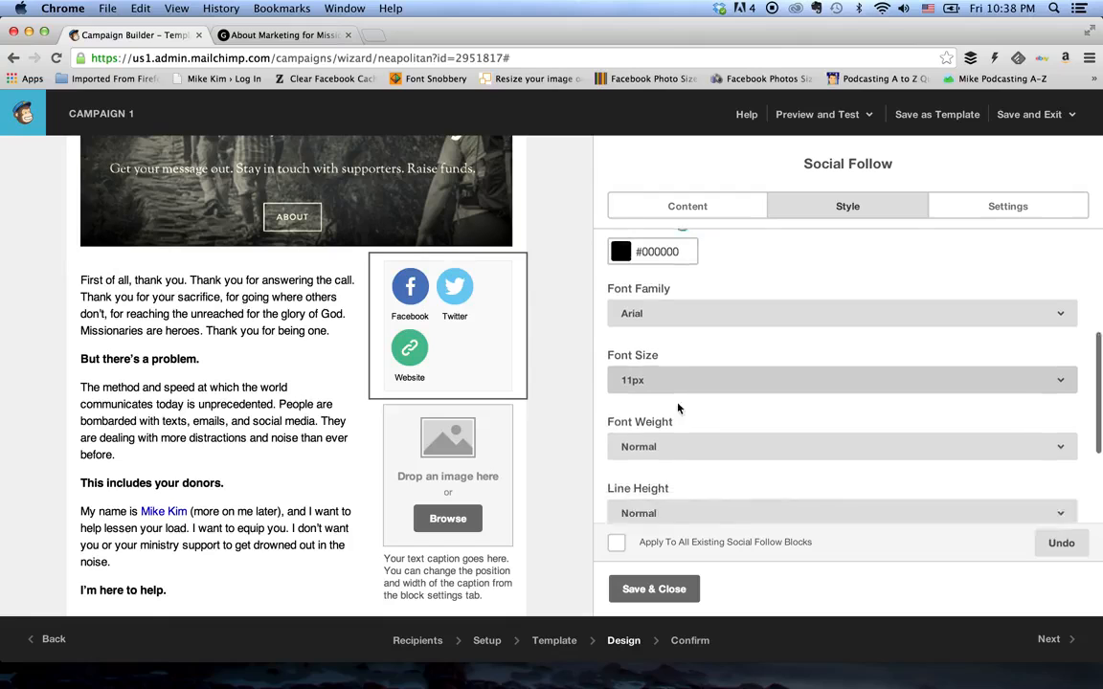
pyautogui.scroll(-5, 678, 409)
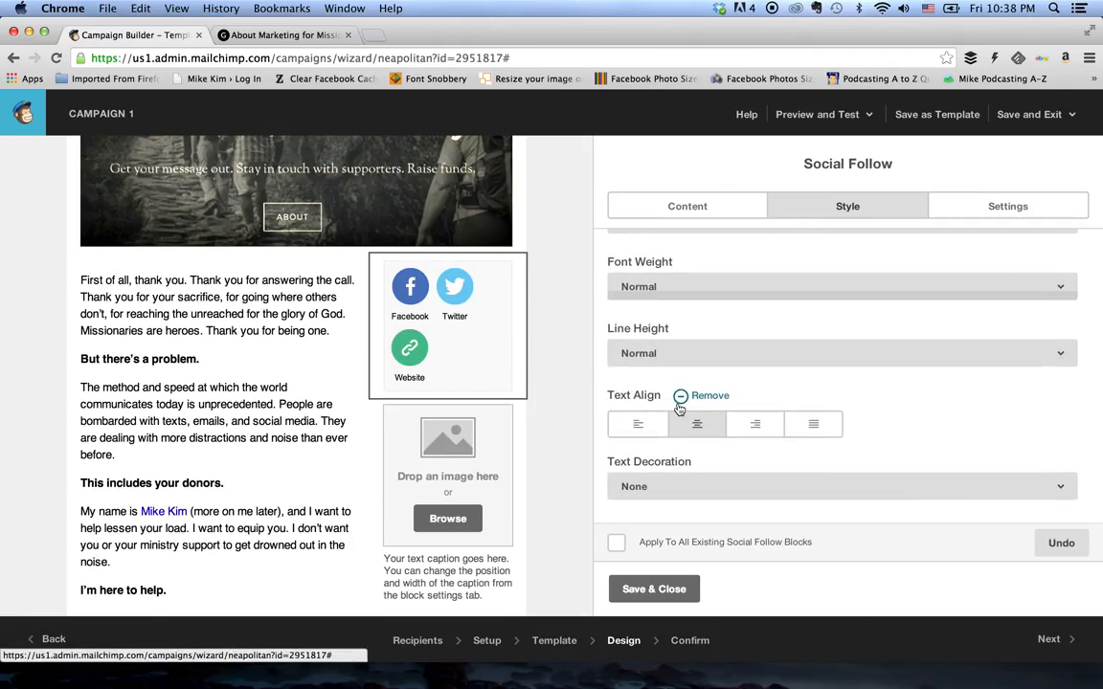
pyautogui.scroll(8, 677, 409)
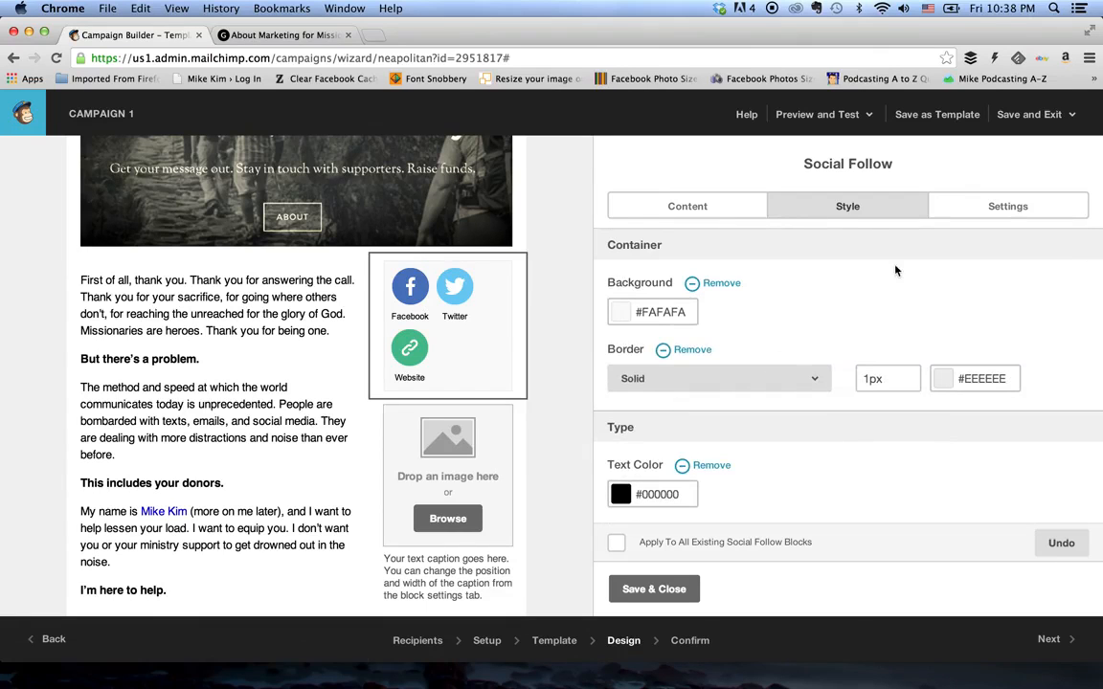
pyautogui.click(1007, 207)
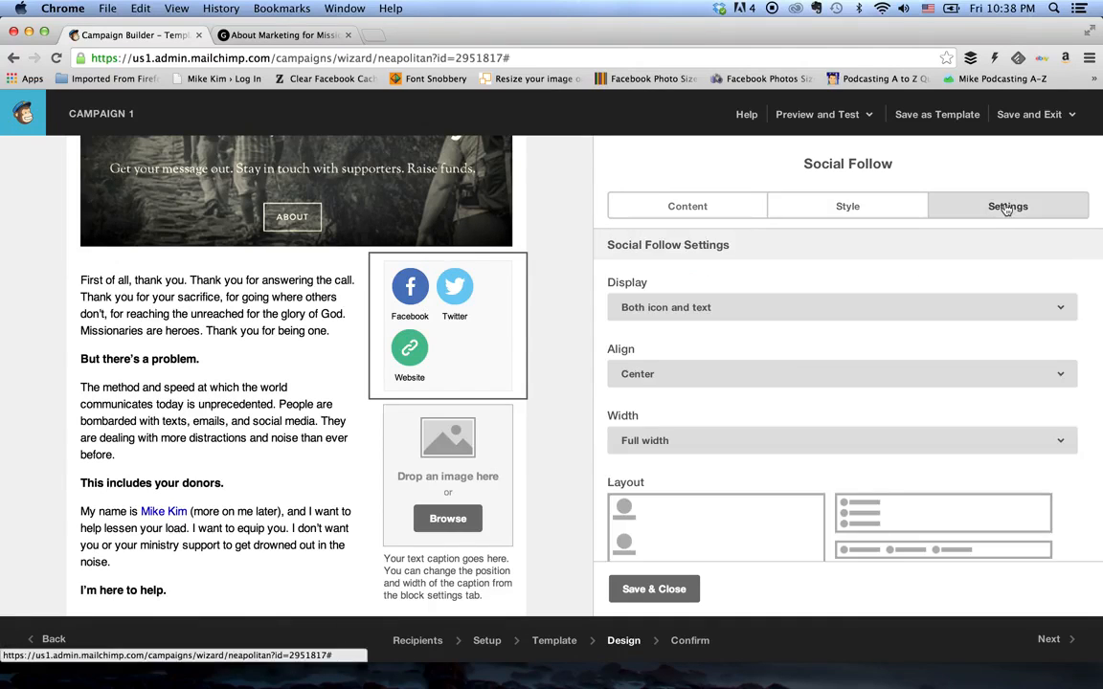
pyautogui.scroll(-3, 685, 288)
pyautogui.scroll(-3, 686, 288)
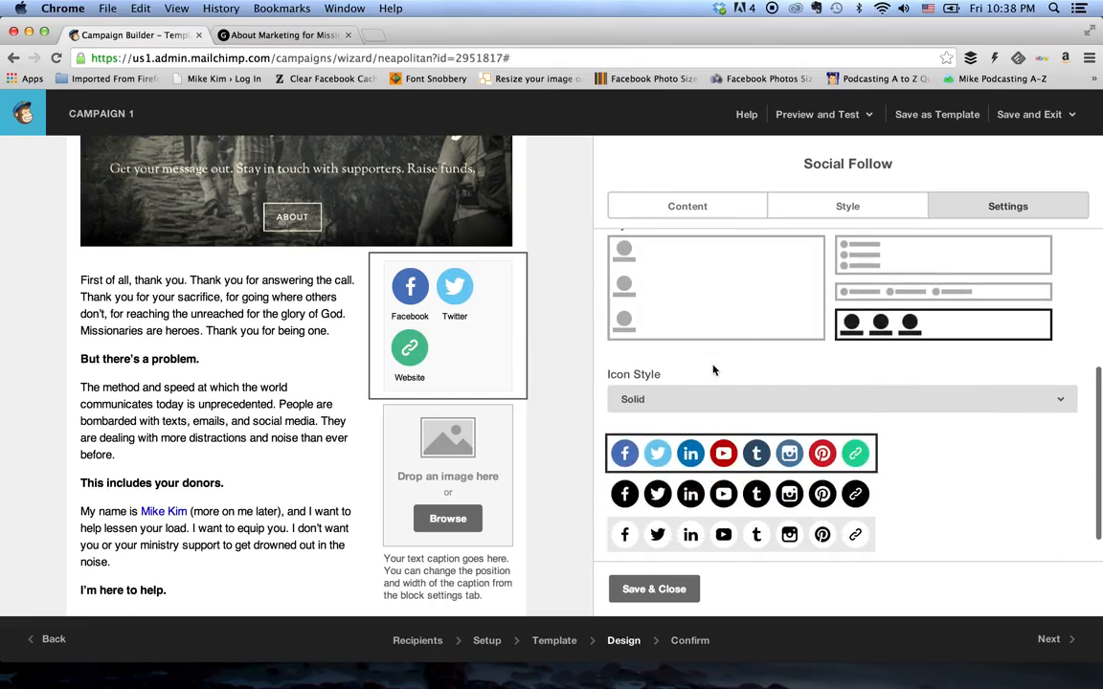
pyautogui.click(873, 261)
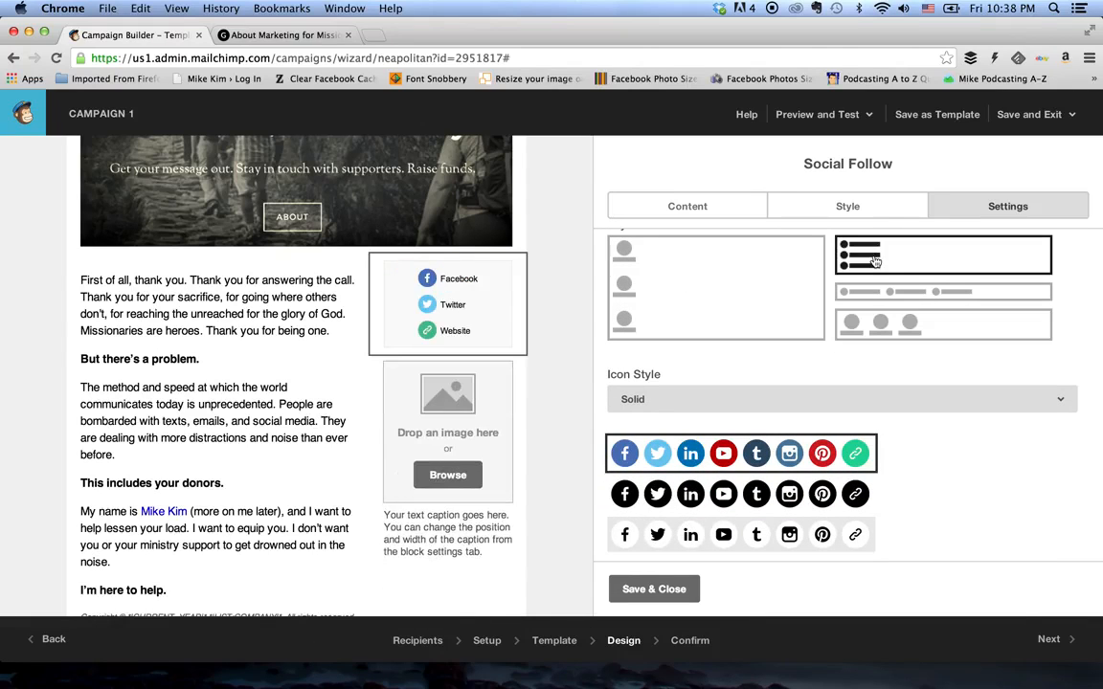
pyautogui.click(671, 500)
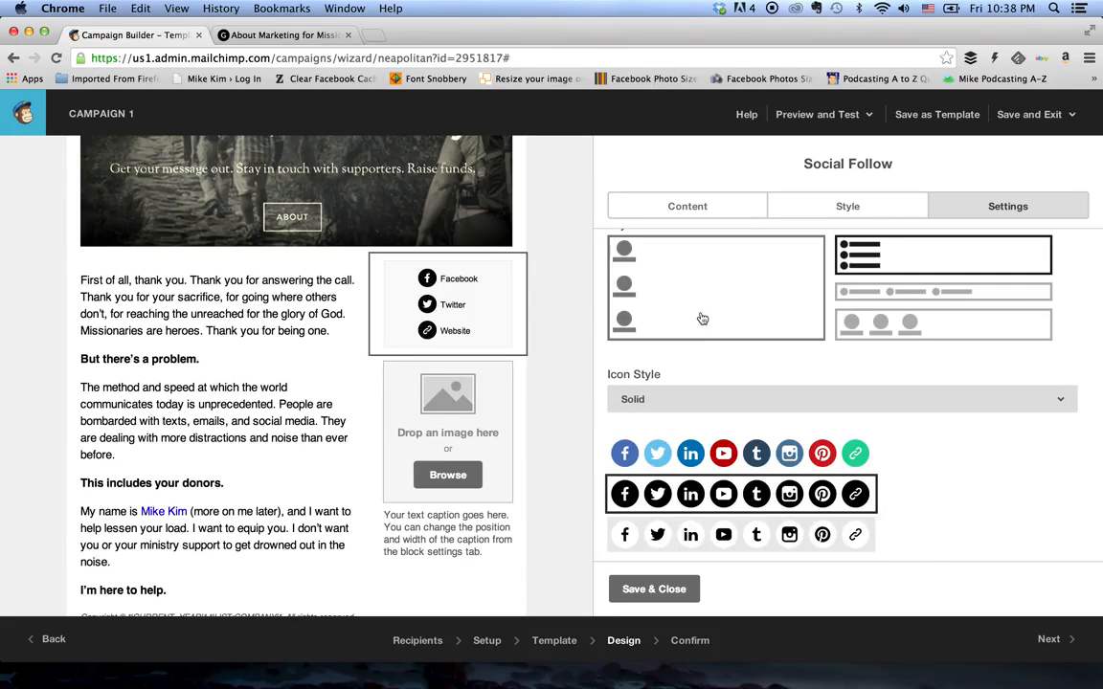
# - Set the alignment of the Social Follow block to Left
pyautogui.scroll(-1, 703, 387)
pyautogui.scroll(5, 703, 413)
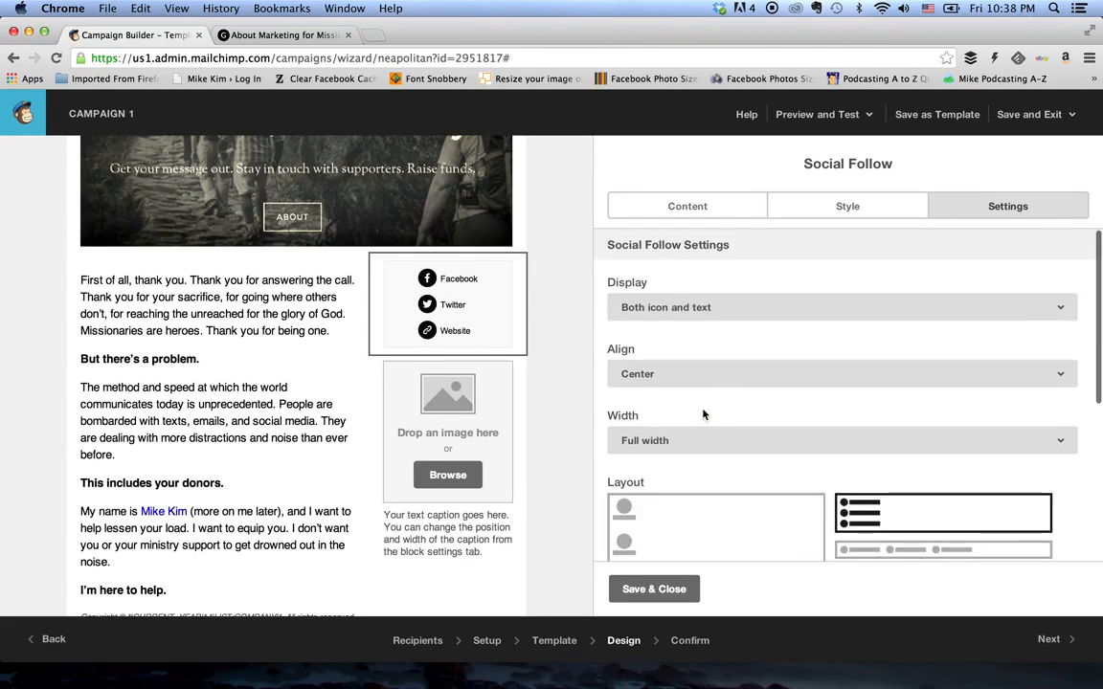
pyautogui.click(701, 377)
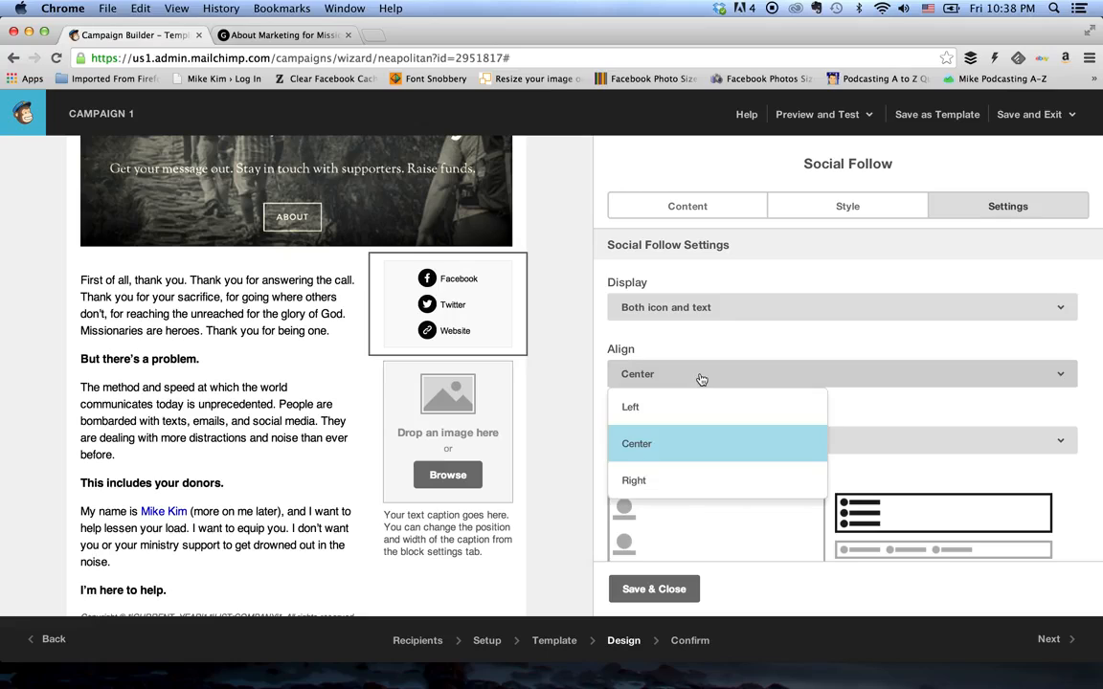
pyautogui.click(636, 407)
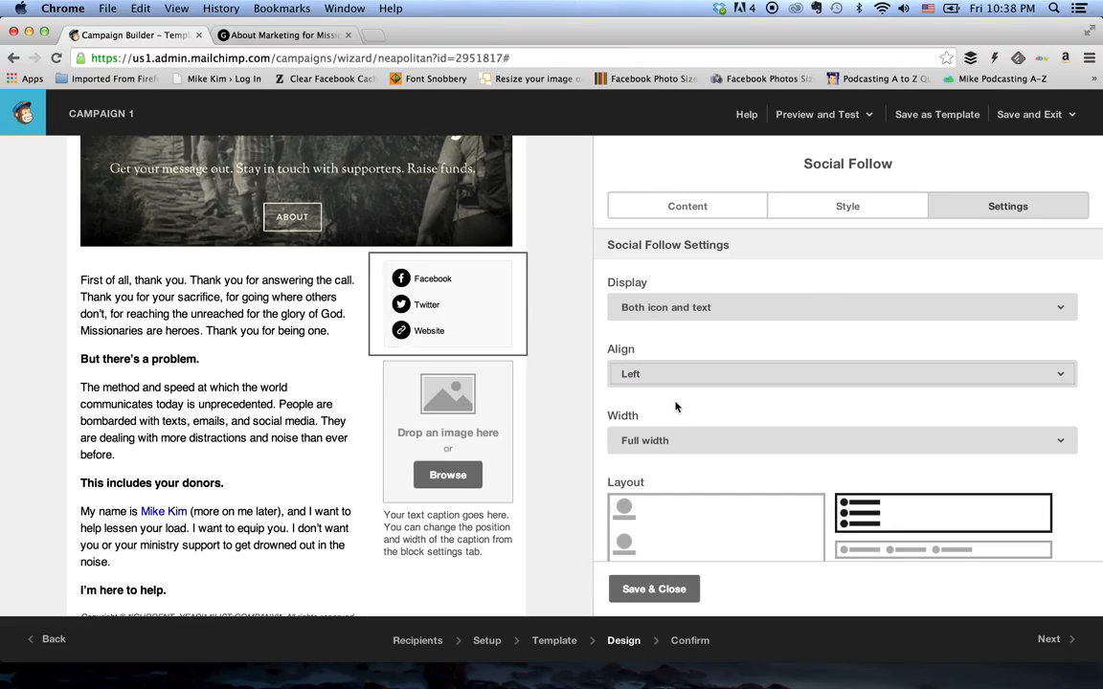
# - Try the icon-only display for the Social Follow block and return it to both icon and text
pyautogui.click(675, 315)
pyautogui.click(675, 341)
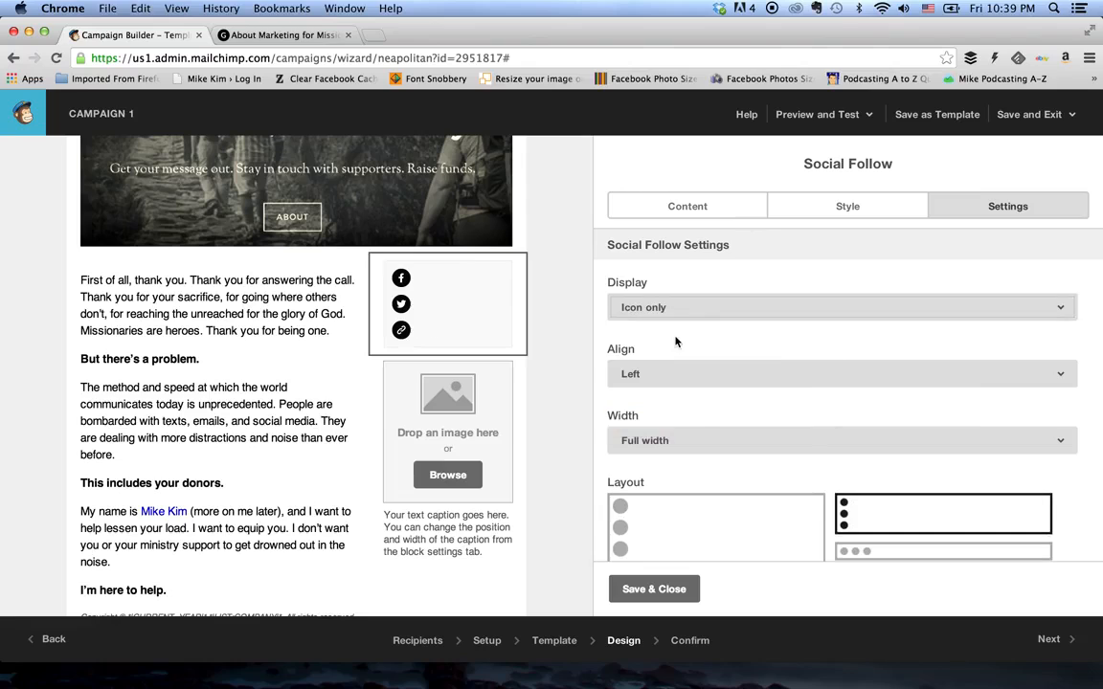
pyautogui.click(677, 312)
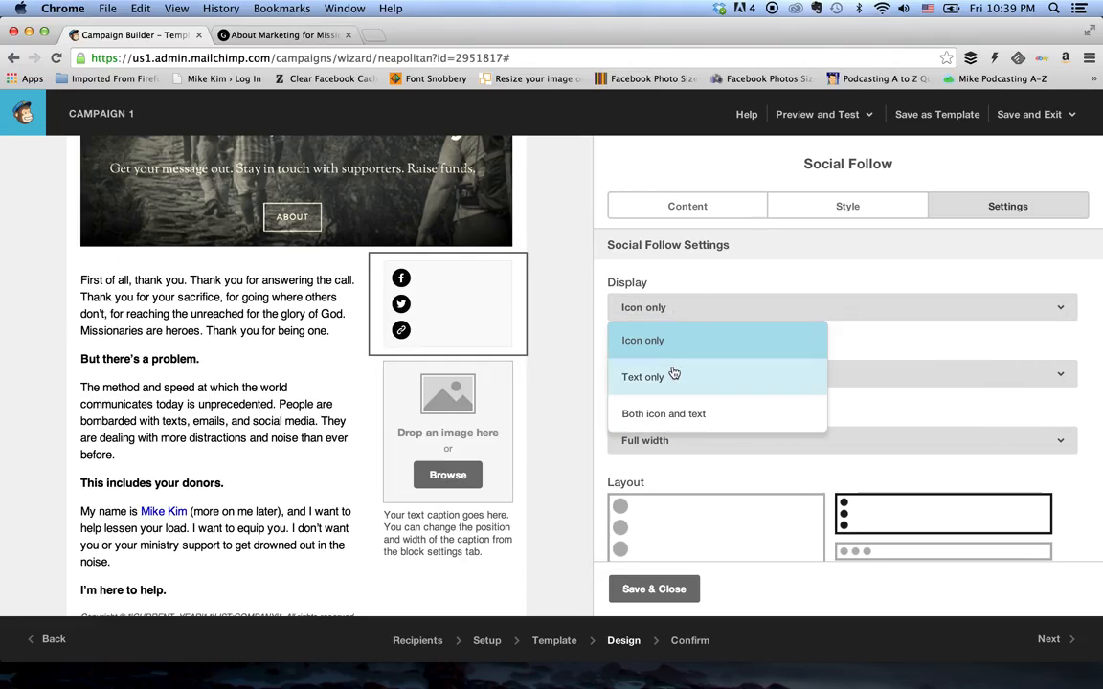
pyautogui.click(651, 418)
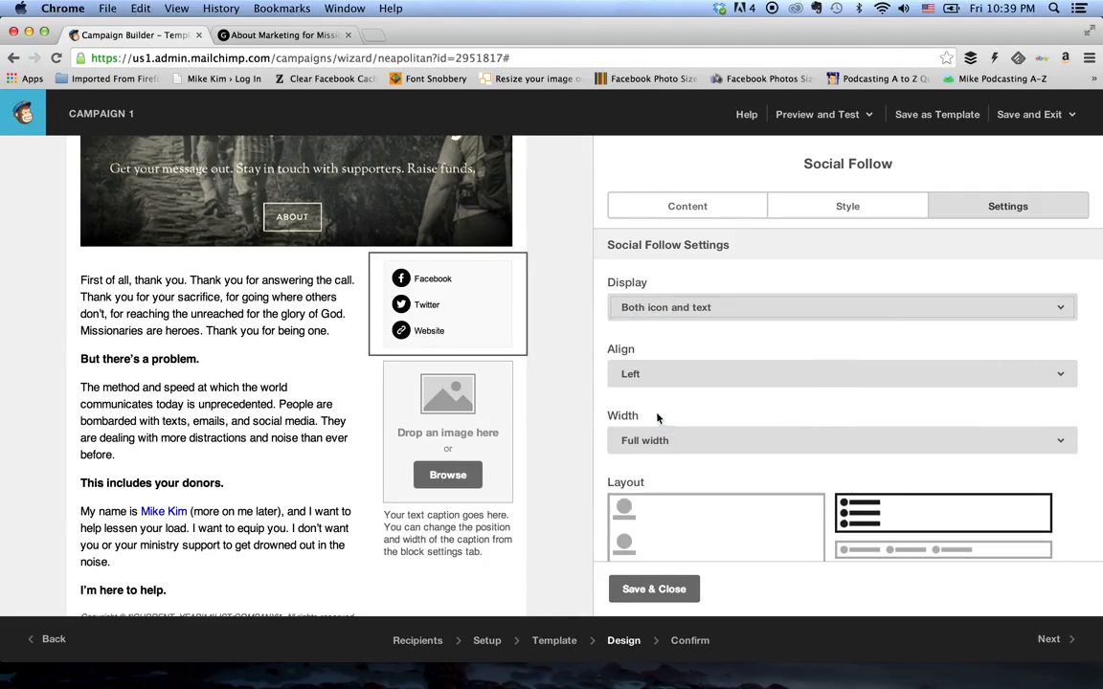
# - Save the Social Follow block and delete the empty image placeholder block beneath it
pyautogui.click(573, 372)
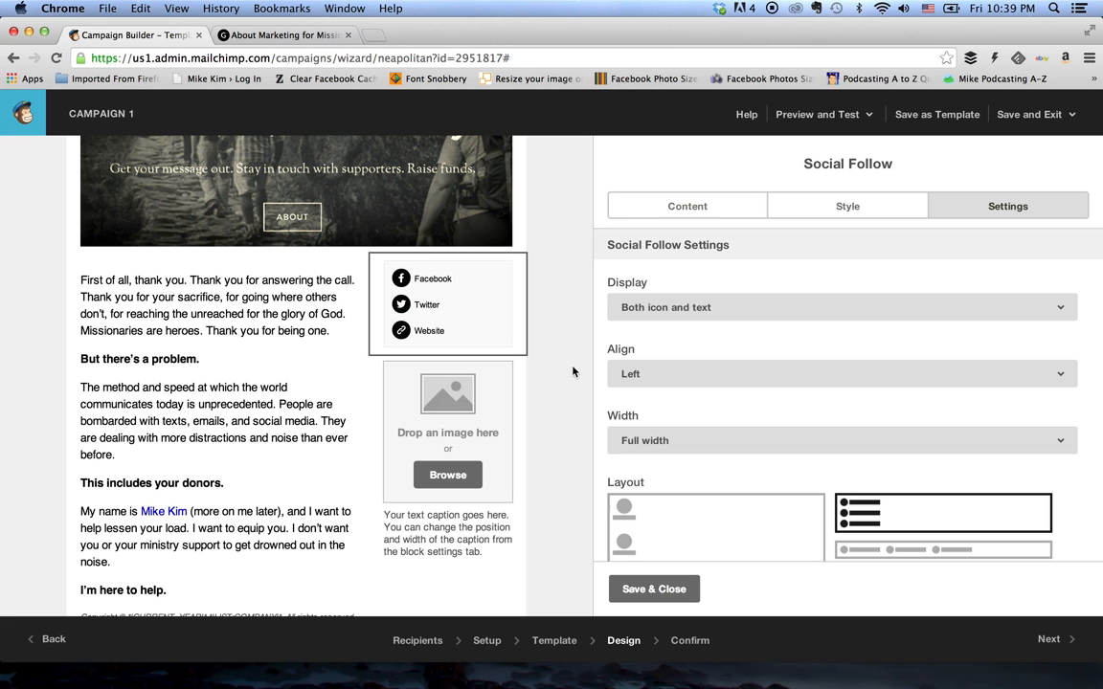
pyautogui.click(655, 589)
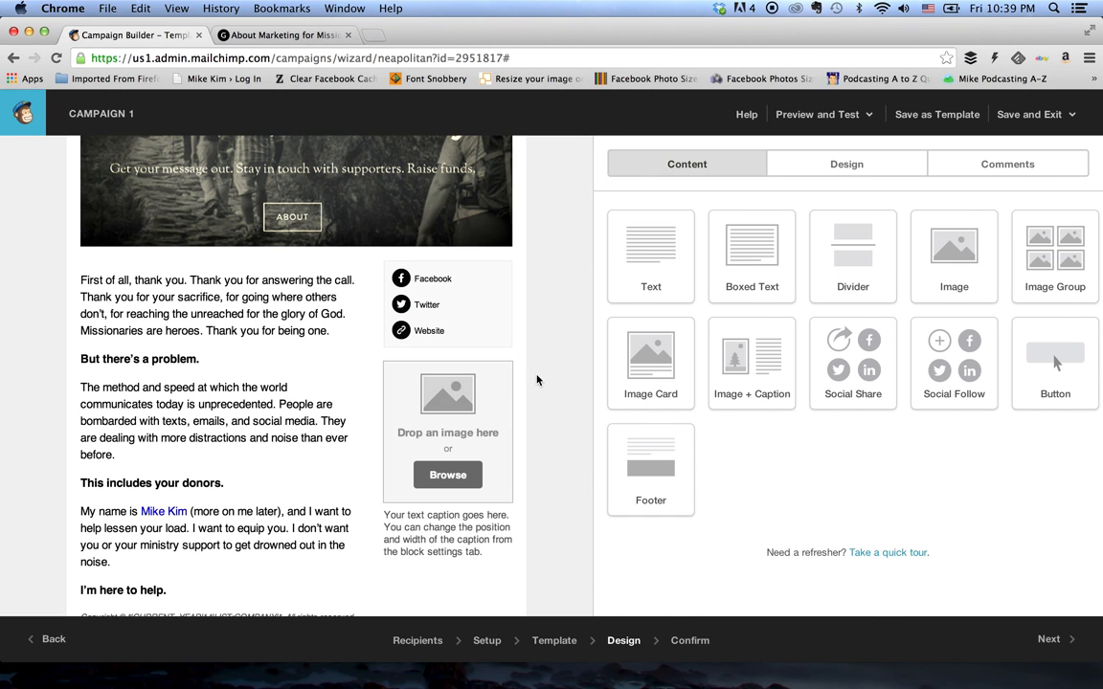
pyautogui.click(508, 375)
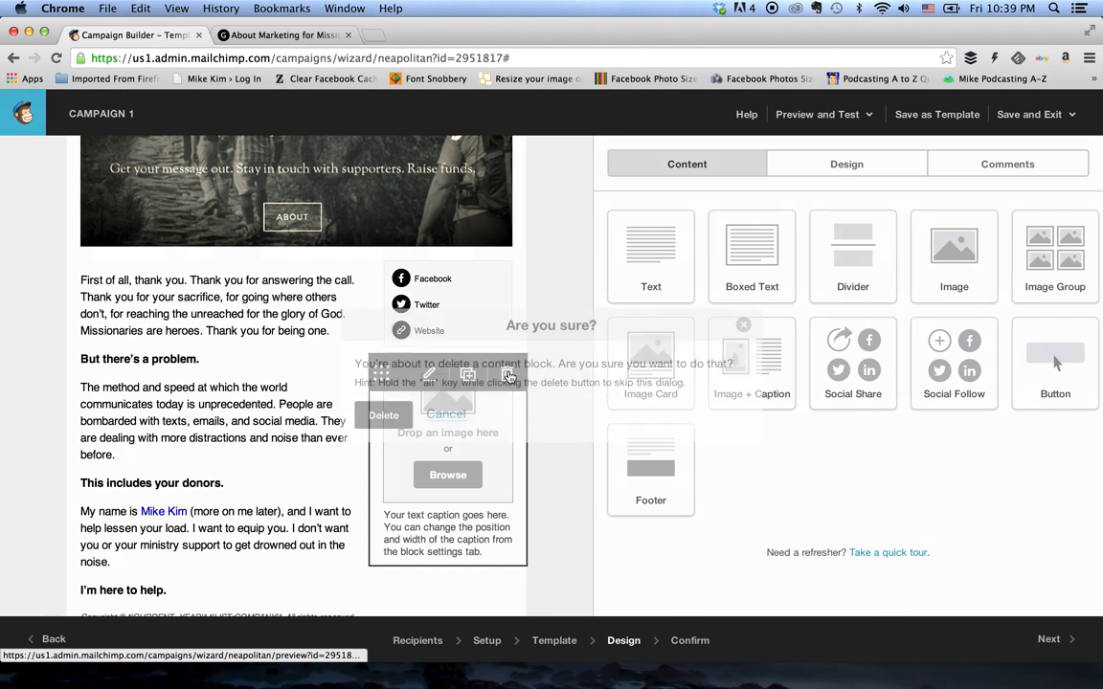
pyautogui.click(384, 414)
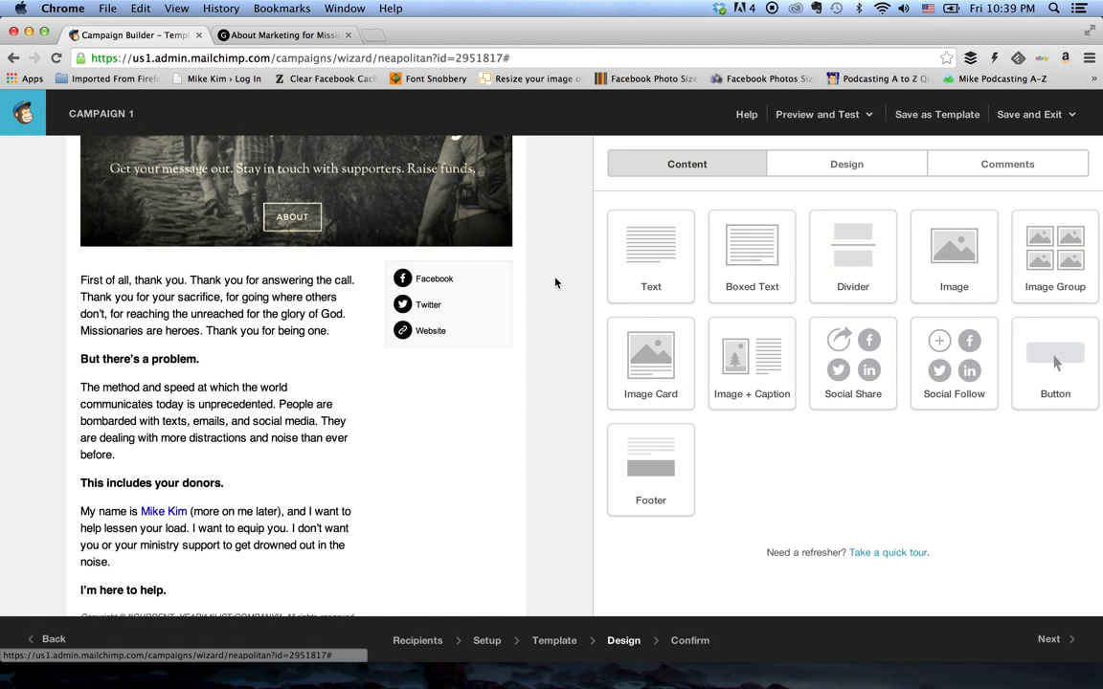
# - Review the email layout from the header image down to the footer text
pyautogui.scroll(-5, 555, 277)
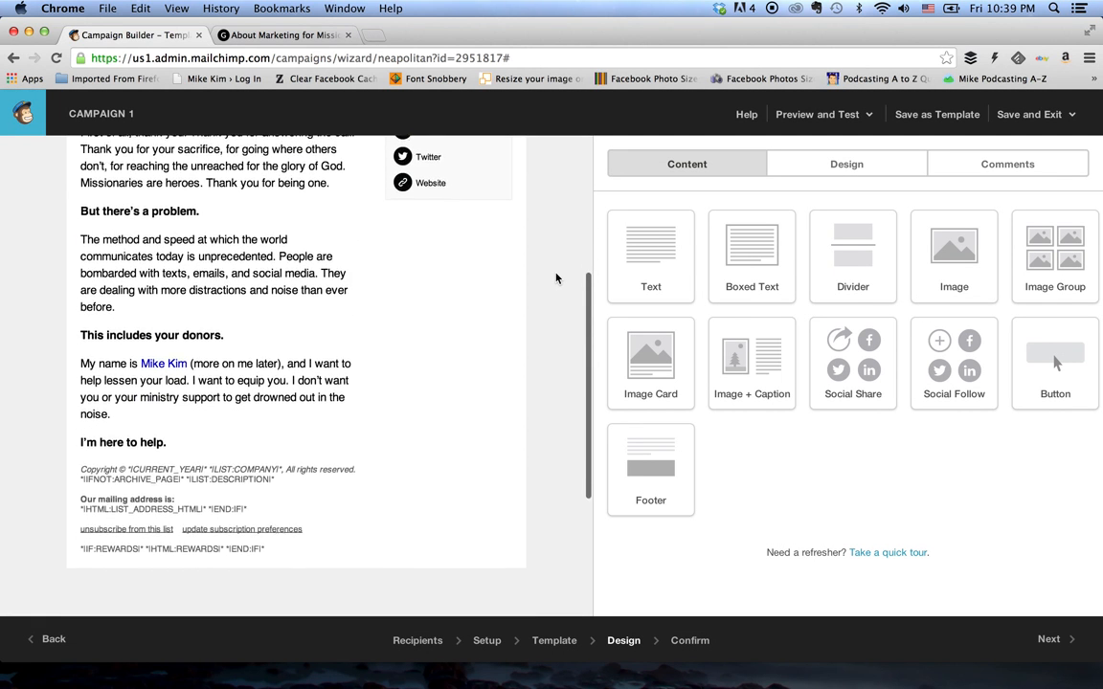
pyautogui.scroll(-1, 555, 277)
pyautogui.moveTo(342, 450)
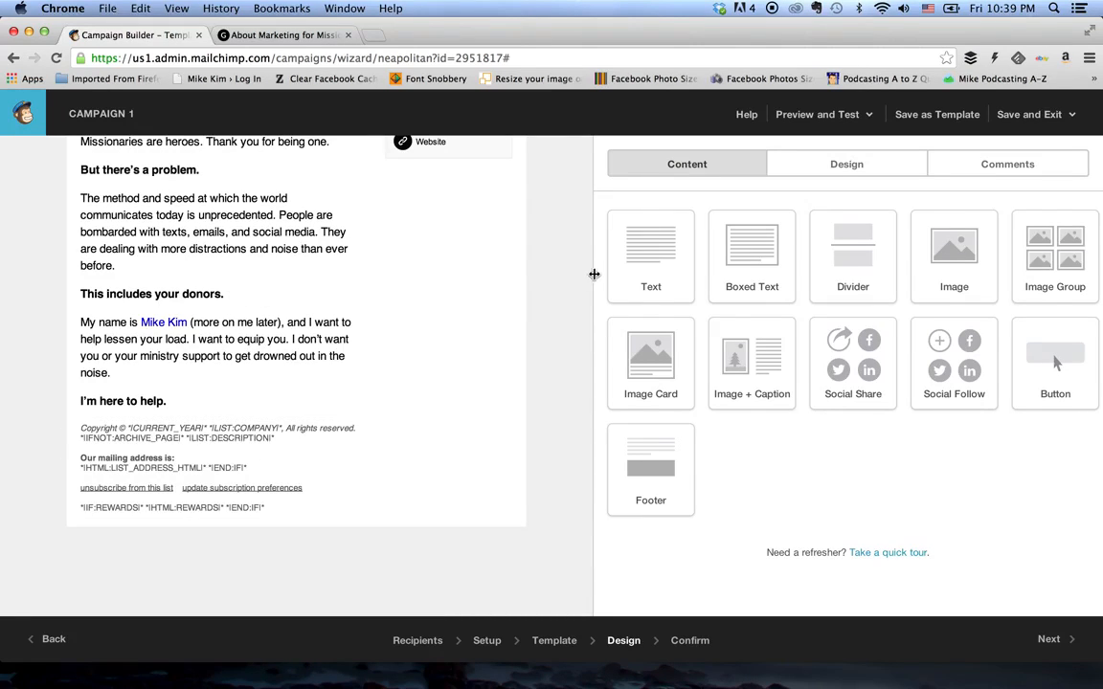
pyautogui.scroll(1, 565, 278)
pyautogui.scroll(5, 565, 277)
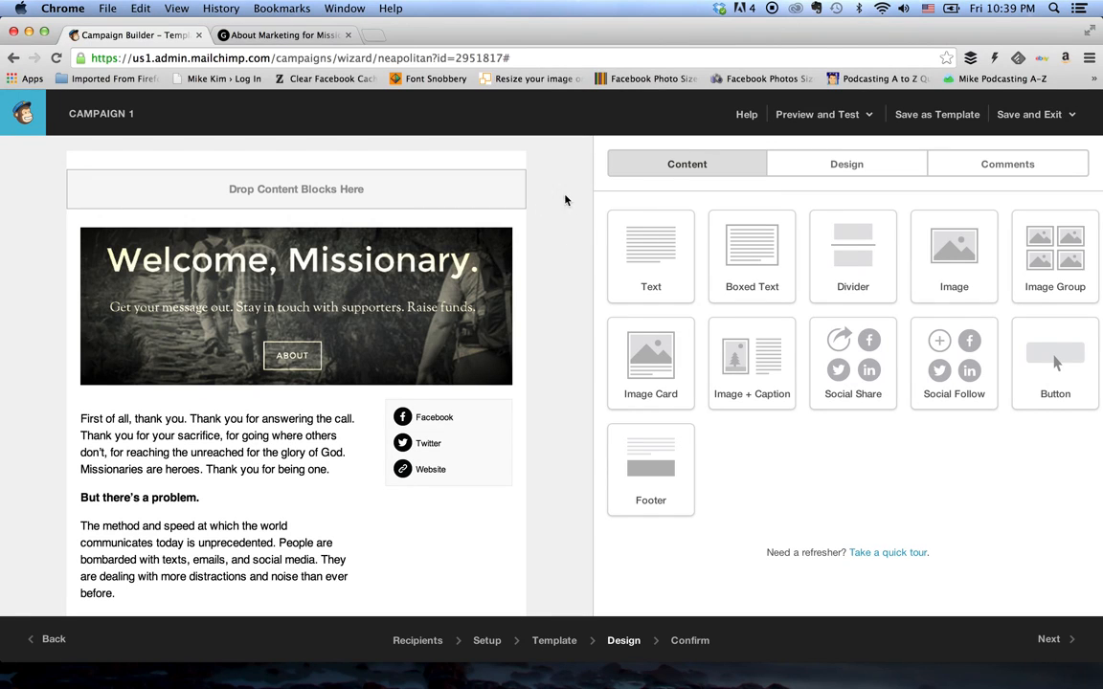
pyautogui.scroll(-4, 549, 278)
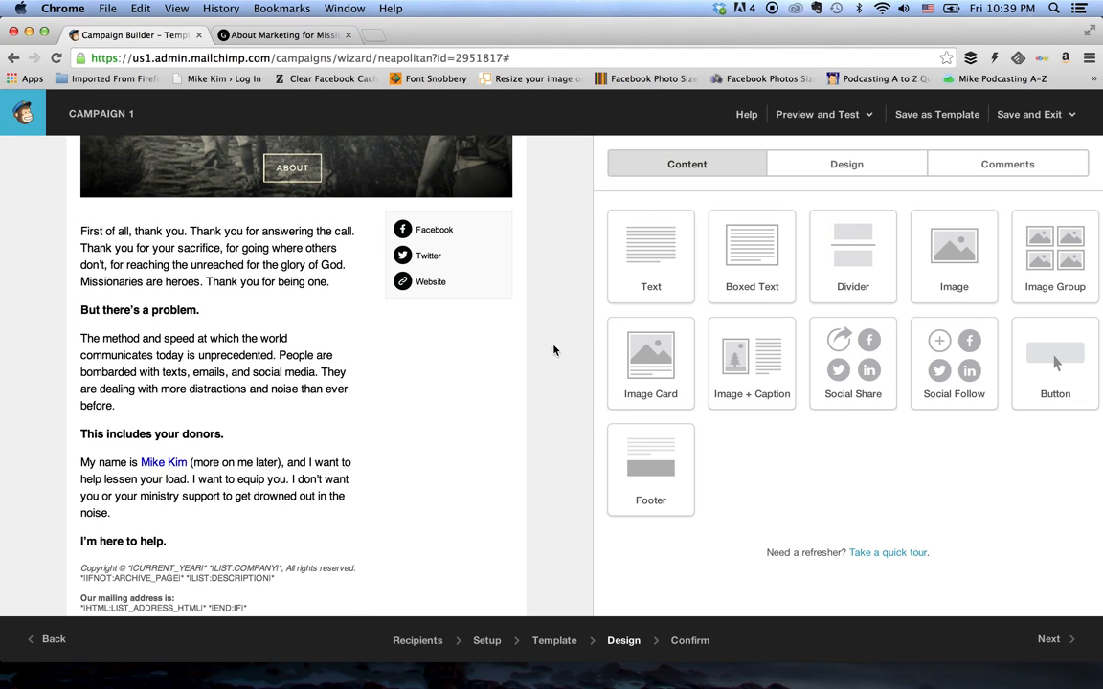
pyautogui.scroll(4, 493, 384)
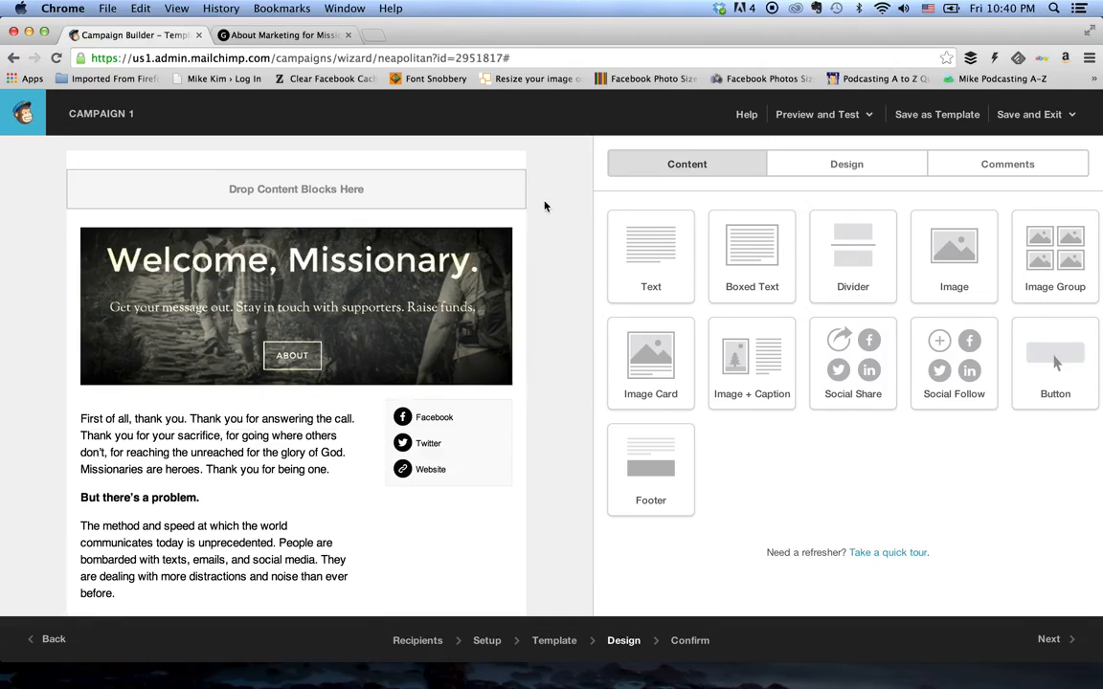
# - Set the page background color of the email to white, #ffffff, and save the page design
pyautogui.click(835, 178)
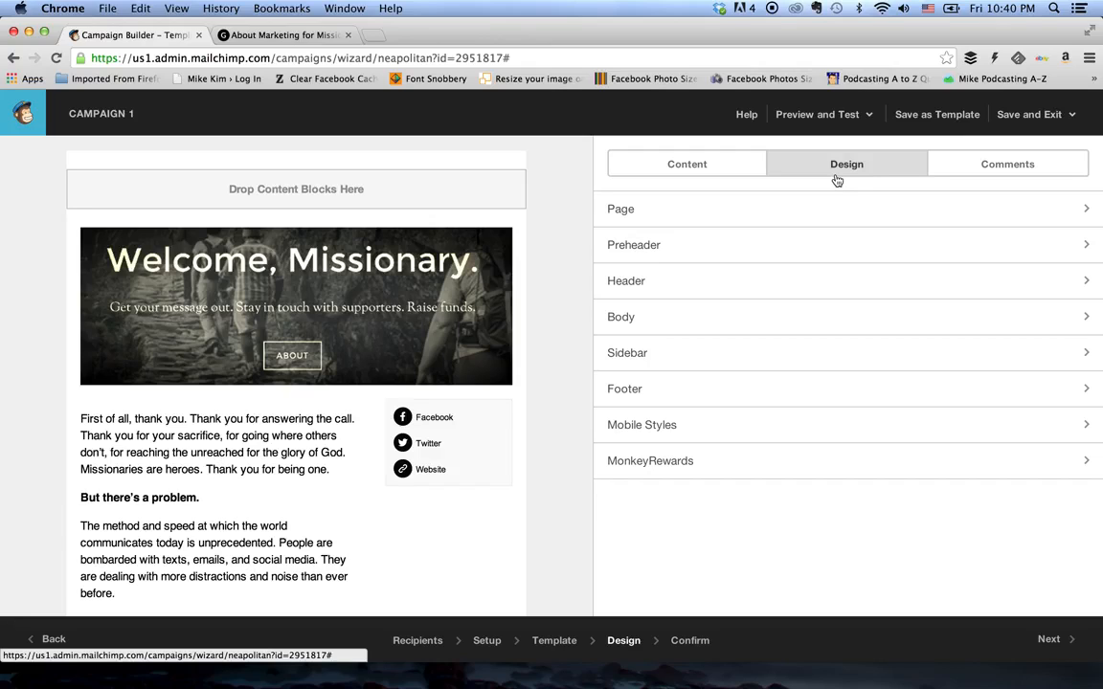
pyautogui.click(774, 214)
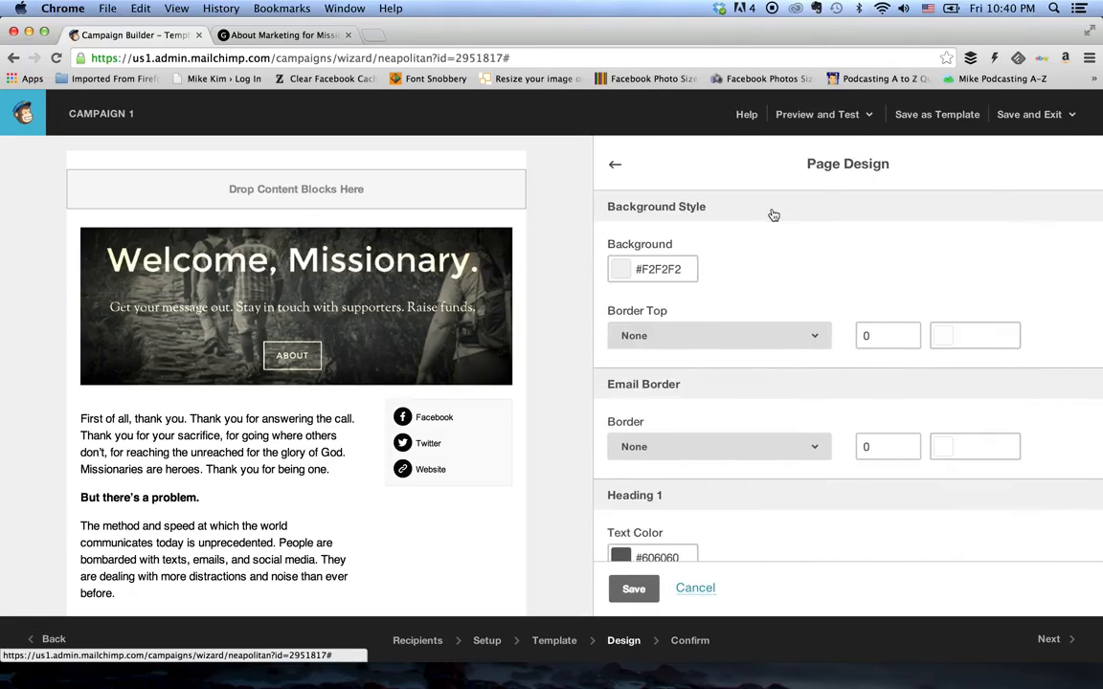
pyautogui.click(617, 272)
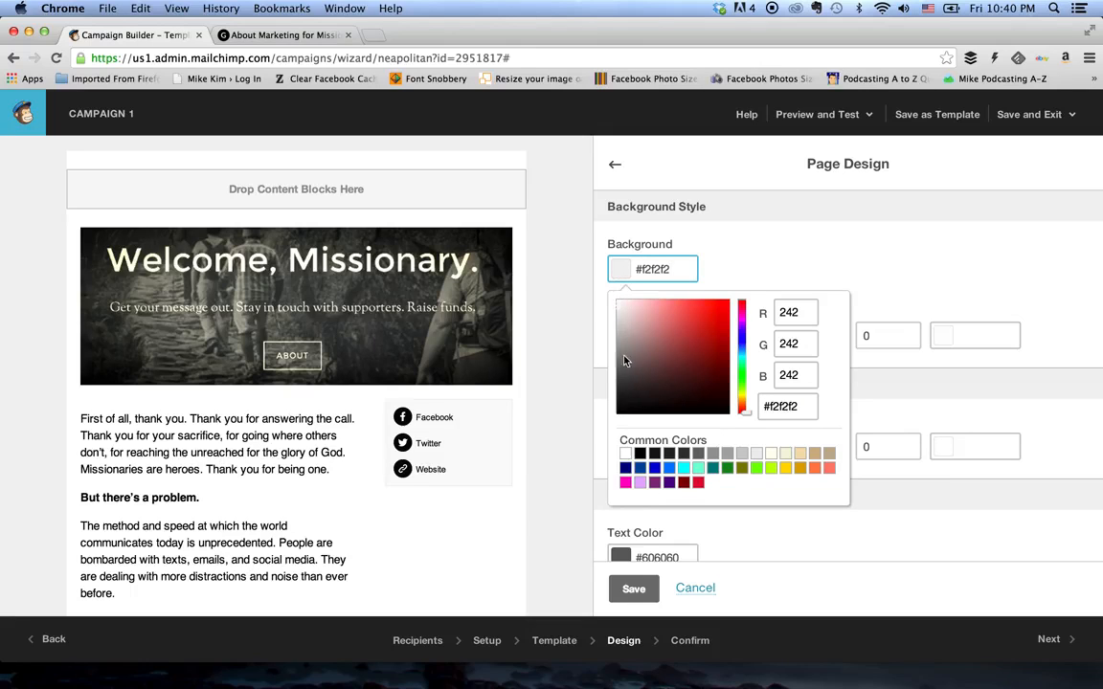
pyautogui.moveTo(617, 307); pyautogui.dragTo(605, 292)
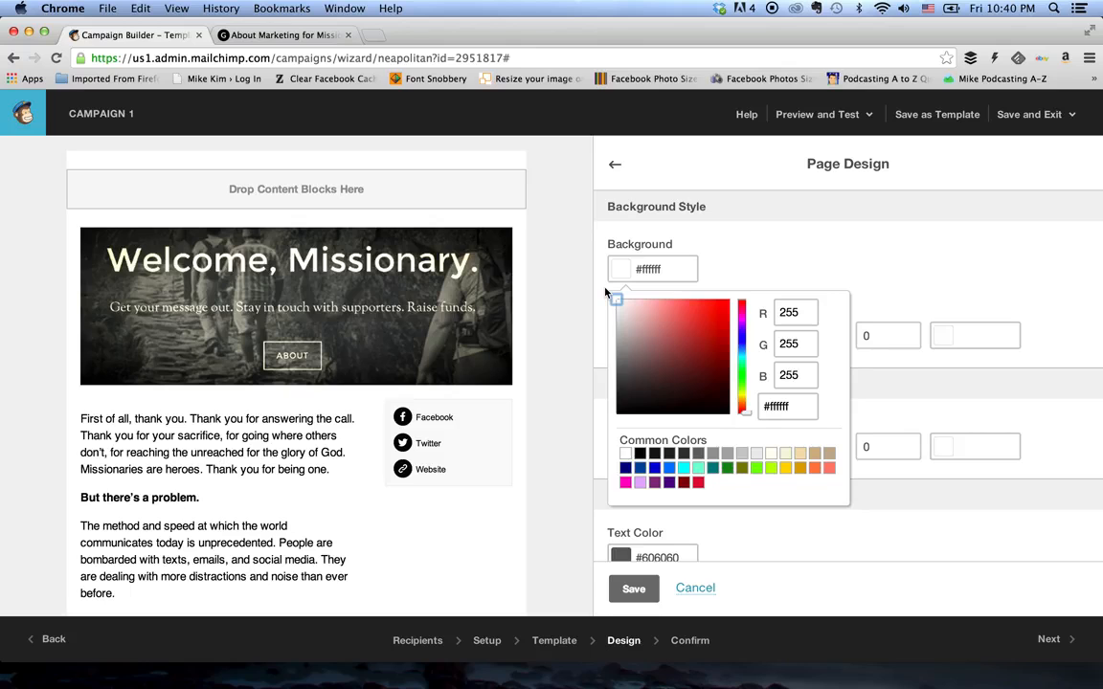
pyautogui.click(609, 291)
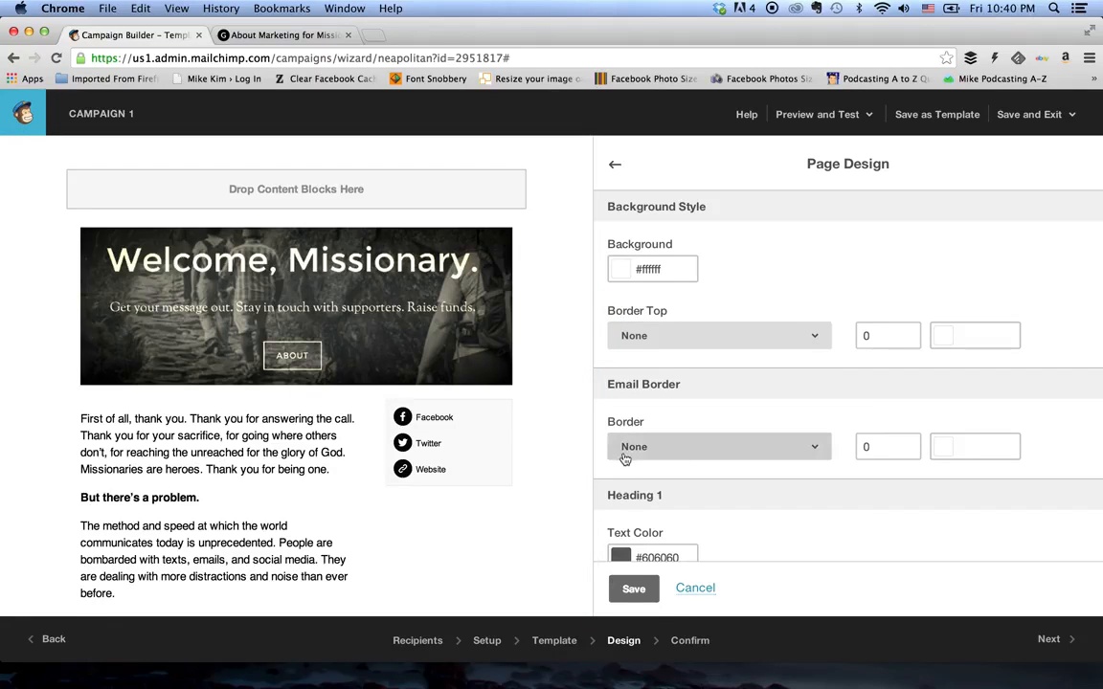
pyautogui.scroll(-3, 623, 457)
pyautogui.scroll(-5, 522, 514)
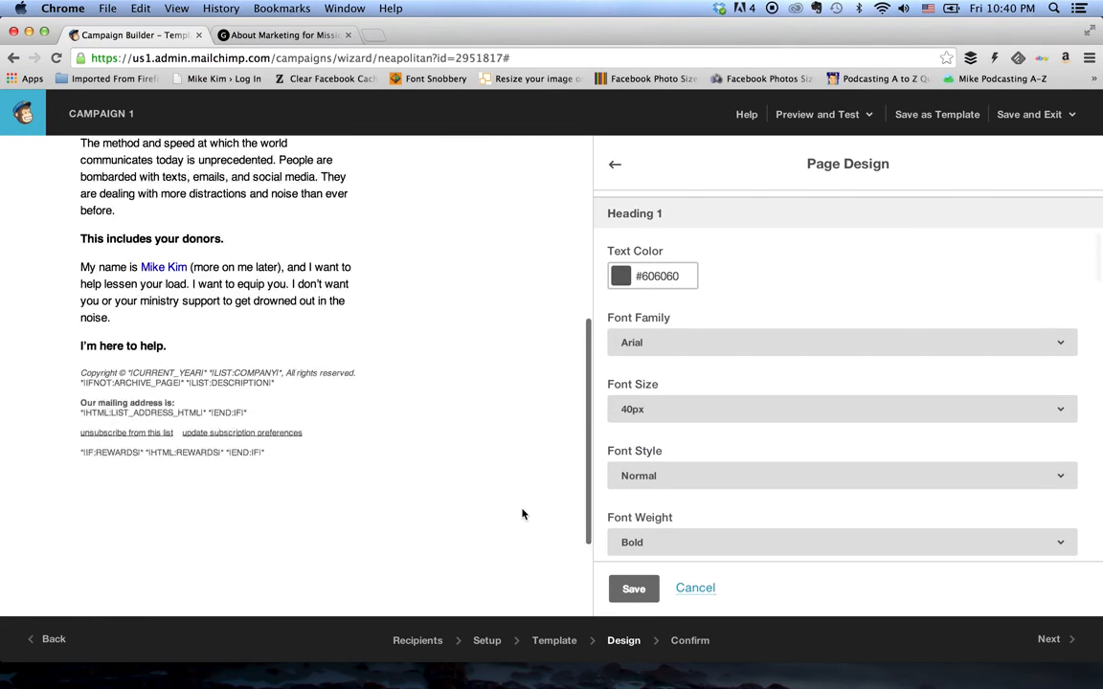
pyautogui.scroll(4, 521, 514)
pyautogui.scroll(3, 547, 426)
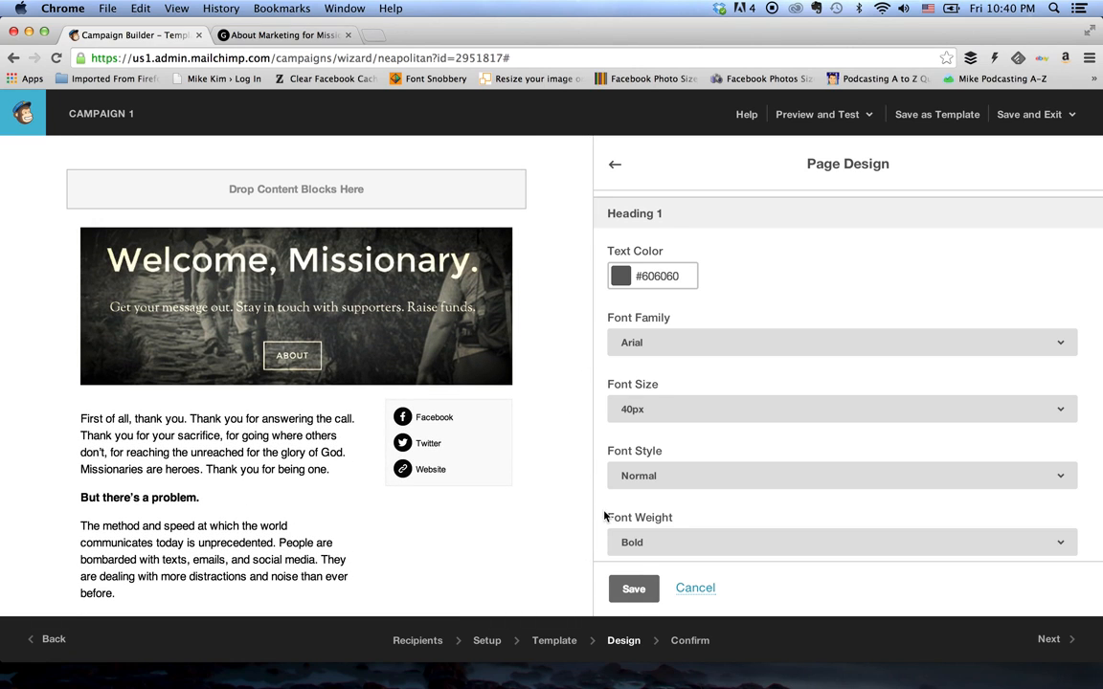
pyautogui.moveTo(504, 490)
pyautogui.click(622, 588)
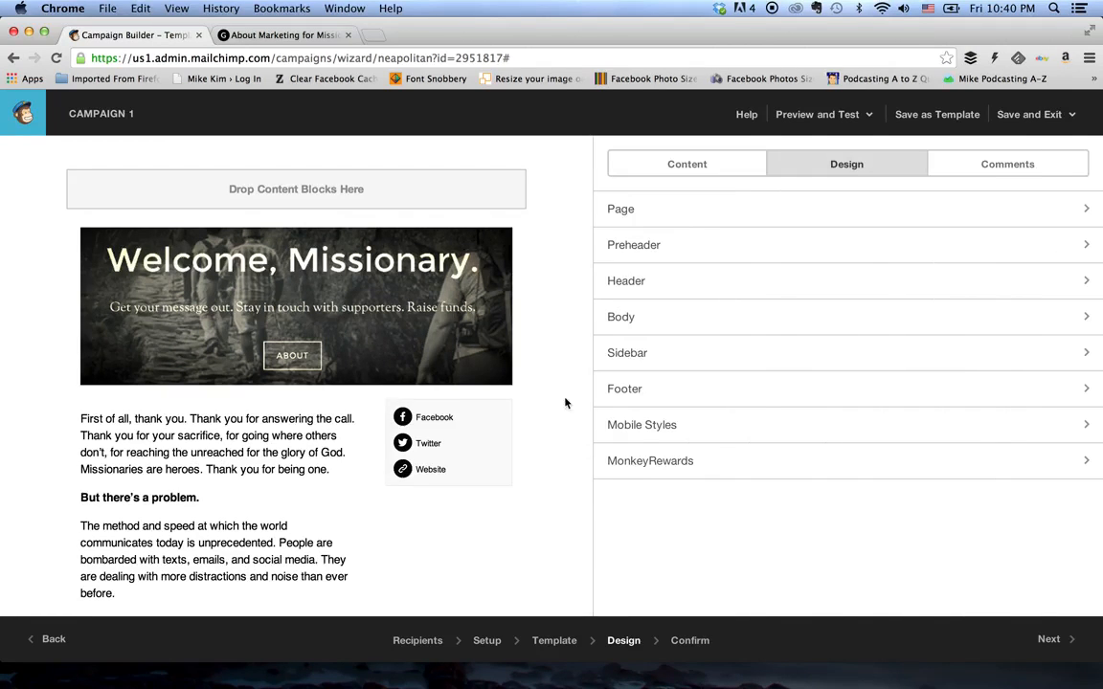
# - Set the container background of the Social Follow block to white, #ffffff
pyautogui.click(495, 459)
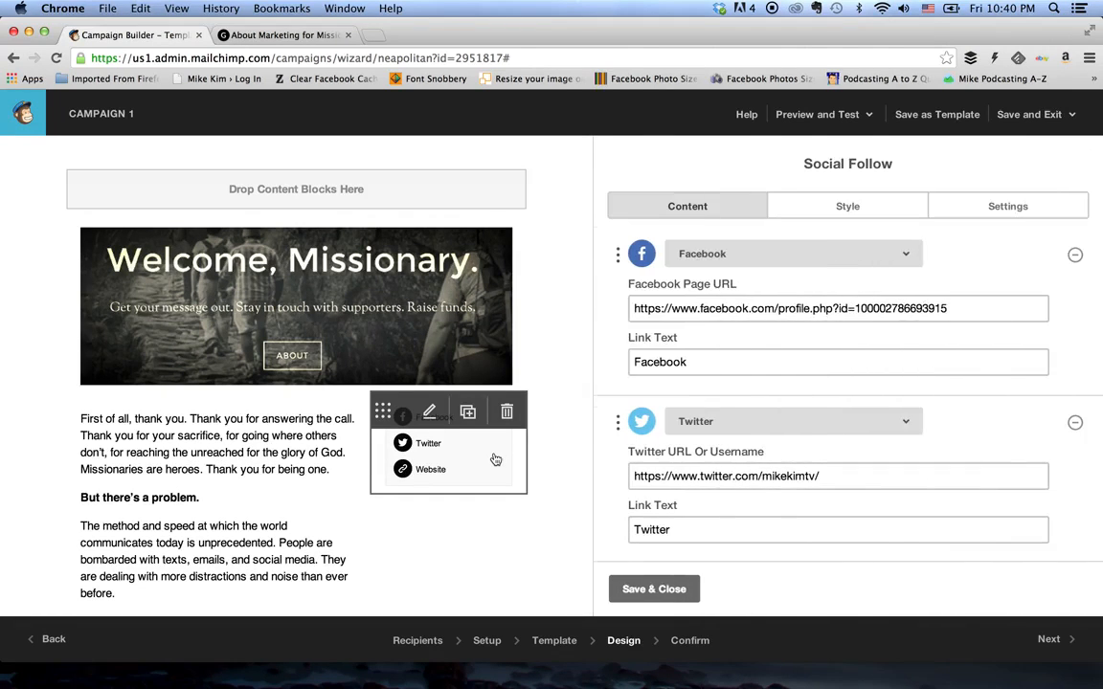
pyautogui.click(829, 210)
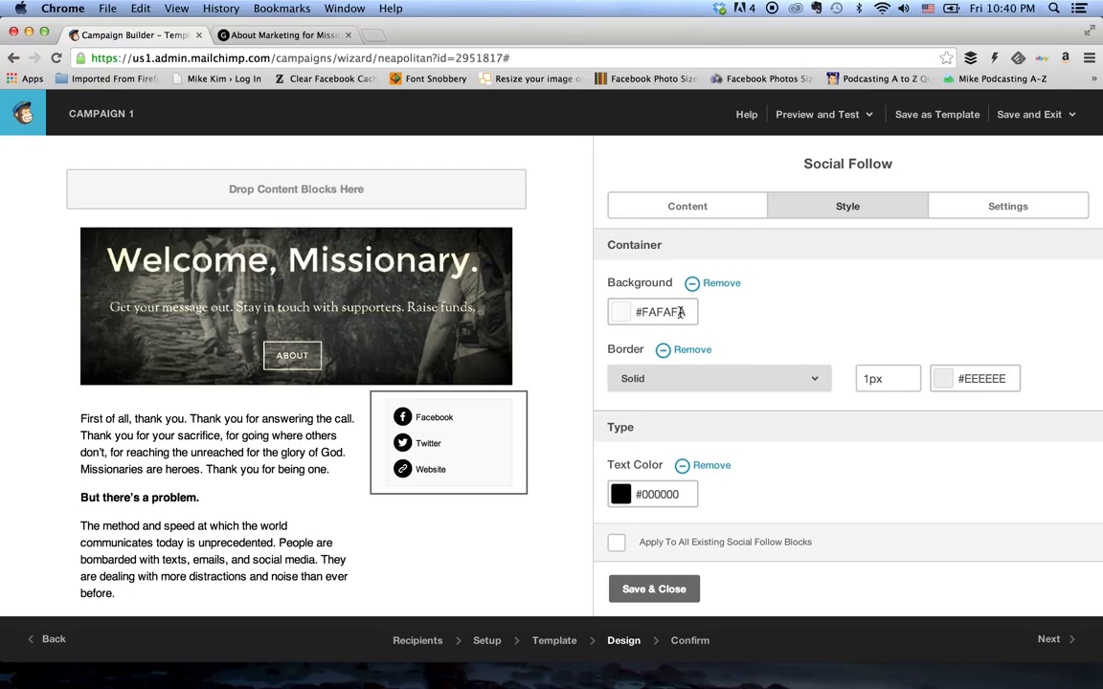
pyautogui.click(632, 312)
pyautogui.click(620, 347)
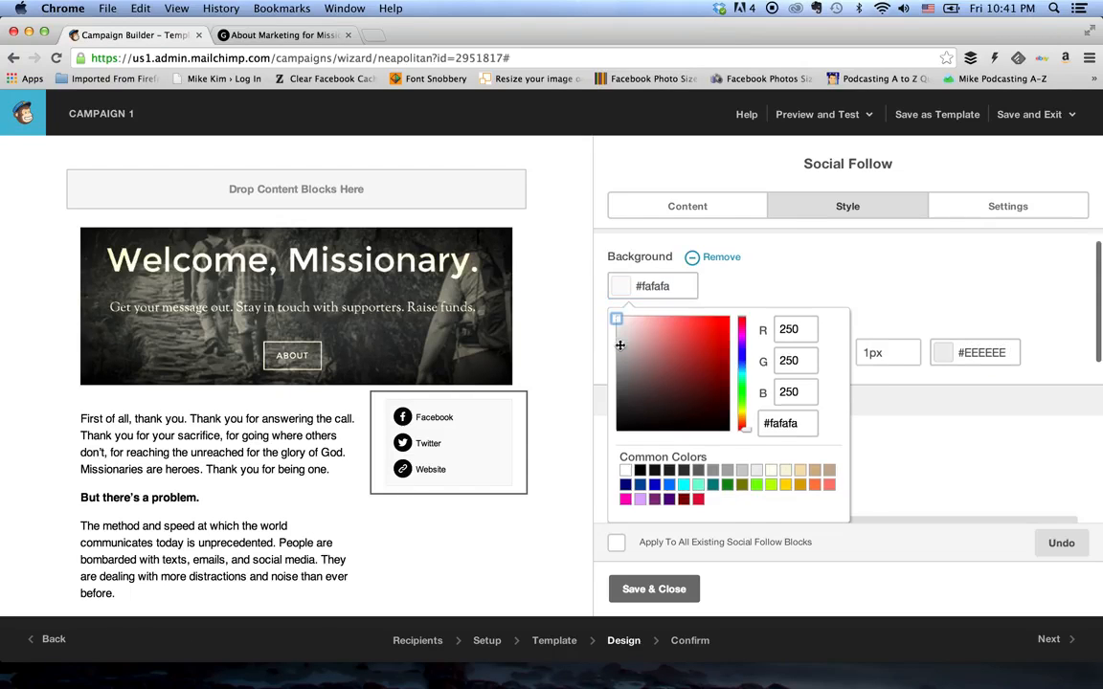
pyautogui.moveTo(618, 320)
pyautogui.mouseDown()
pyautogui.moveTo(685, 375)
pyautogui.moveTo(682, 398)
pyautogui.moveTo(544, 288)
pyautogui.mouseUp()
pyautogui.click(544, 288)
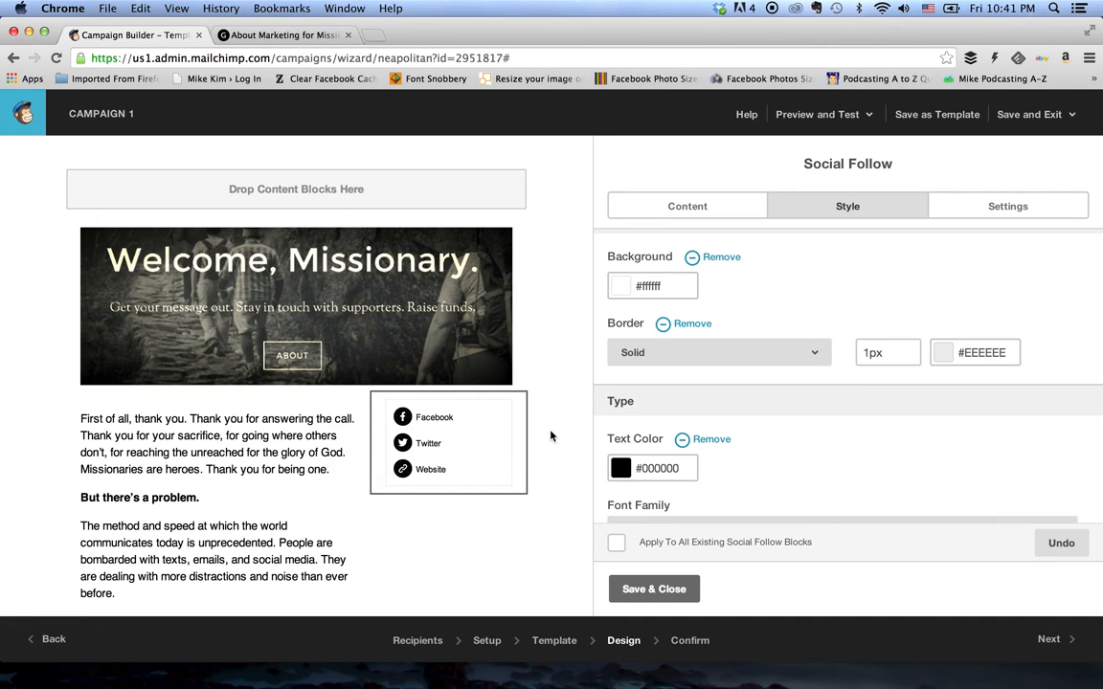
# - Set the container border of the Social Follow block to None and save the block
pyautogui.click(653, 362)
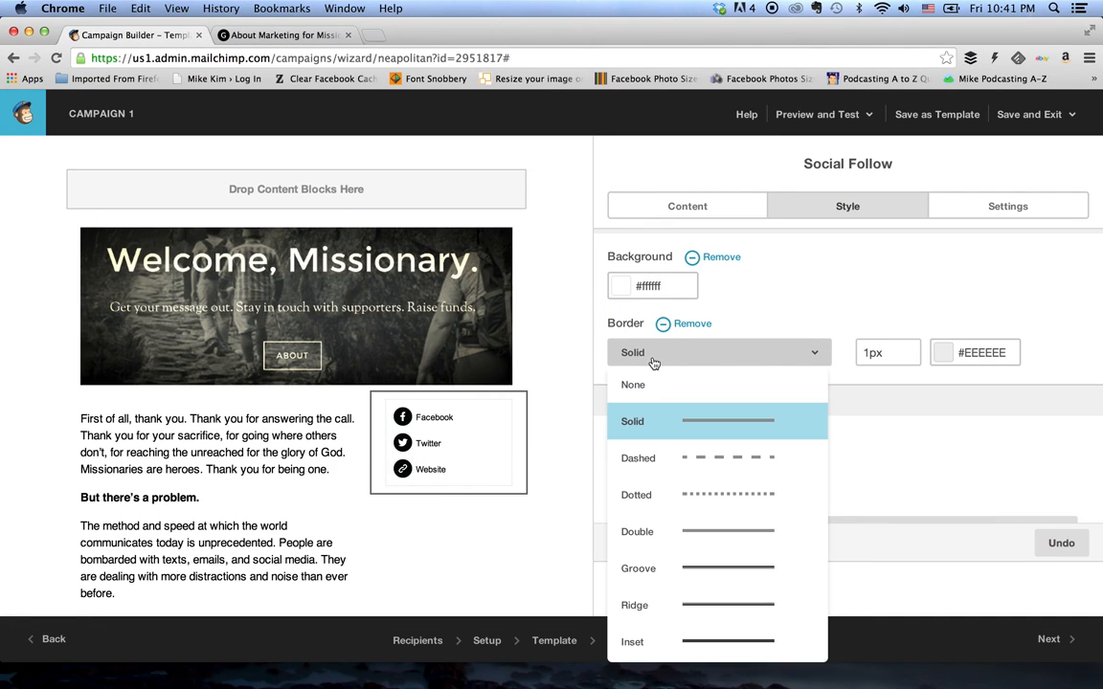
pyautogui.click(654, 397)
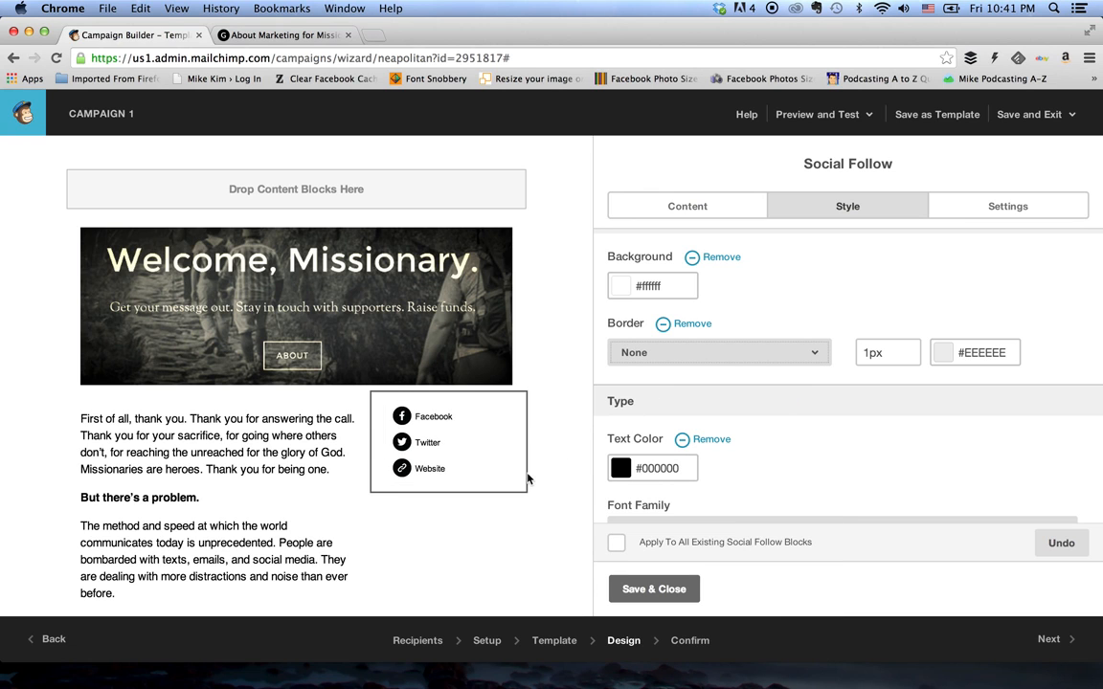
pyautogui.scroll(-10, 572, 488)
pyautogui.scroll(6, 579, 517)
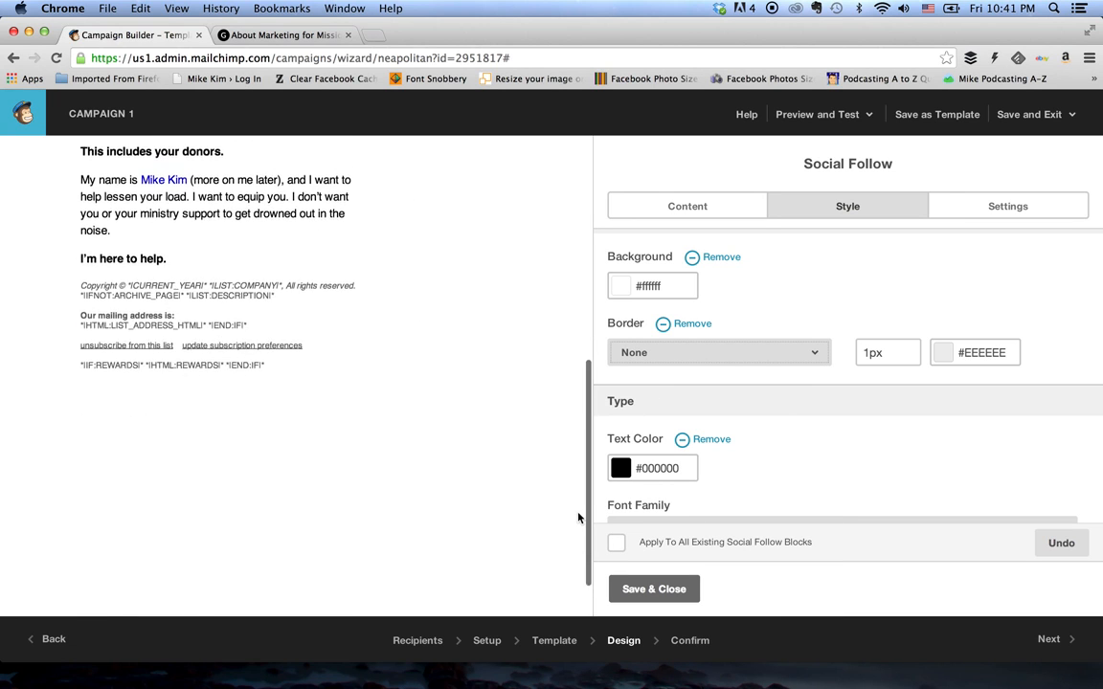
pyautogui.scroll(2, 578, 518)
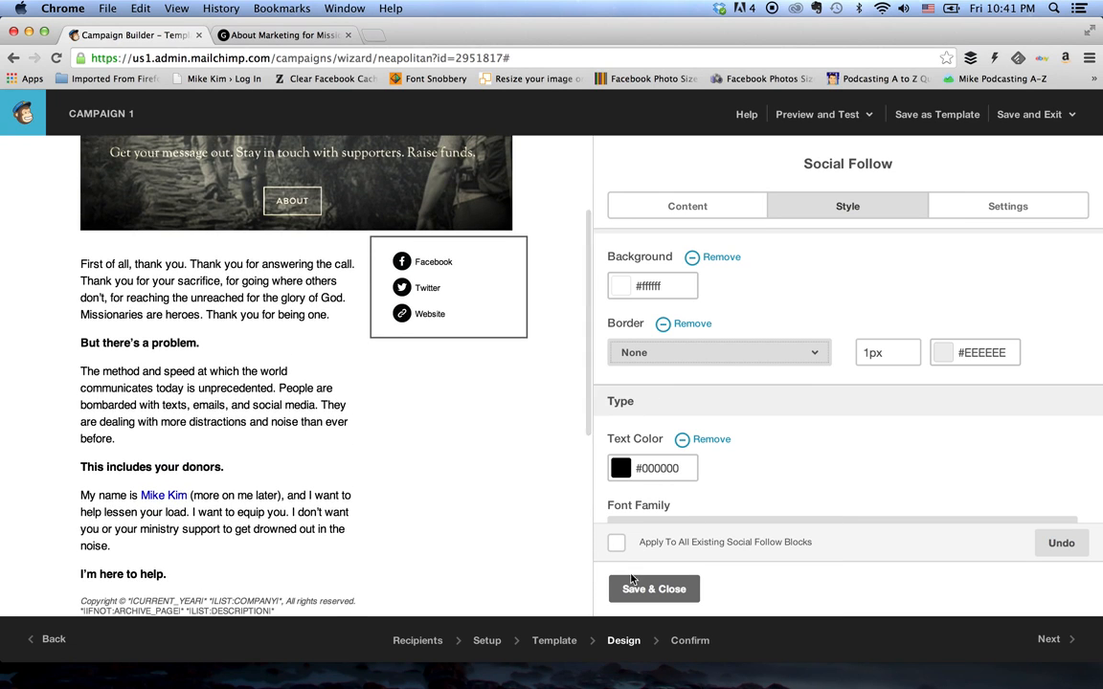
pyautogui.click(654, 589)
# - Save the finished email design as a template named "The", the author's full name and "Template", and return to the campaign
pyautogui.scroll(3, 539, 345)
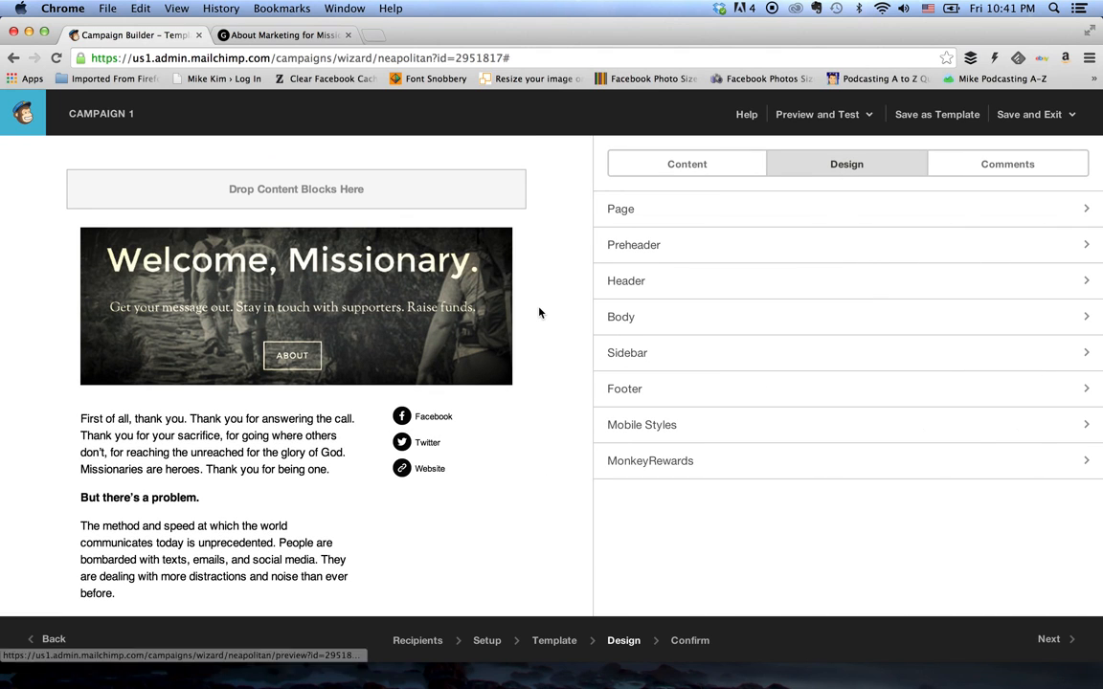
pyautogui.scroll(-3, 539, 312)
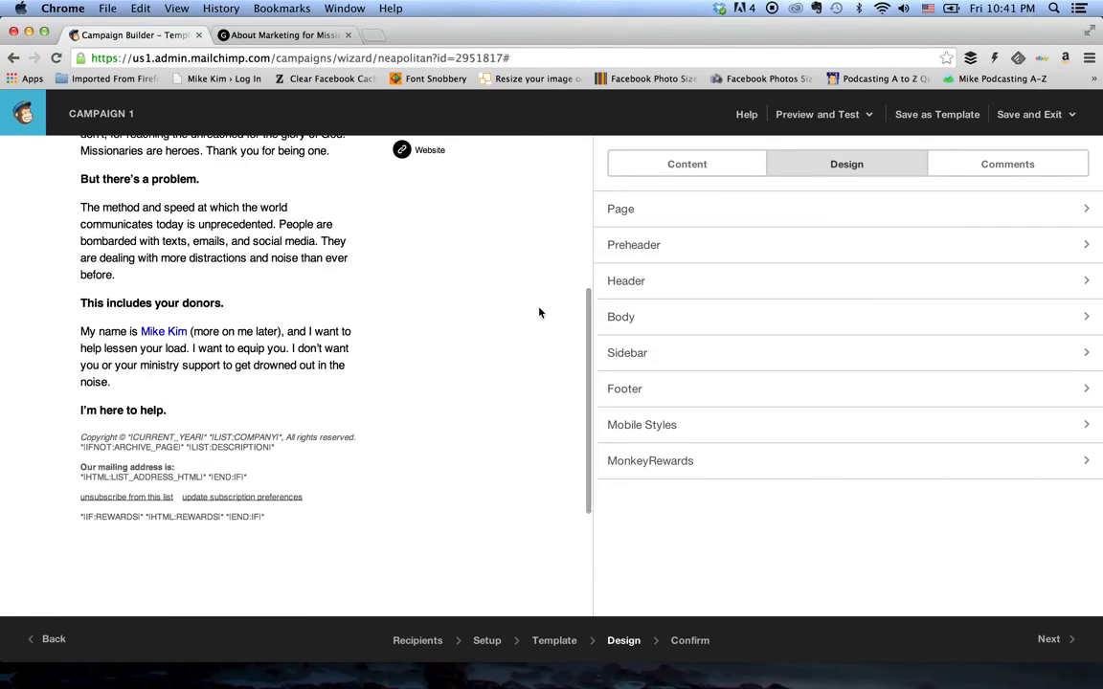
pyautogui.scroll(4, 538, 312)
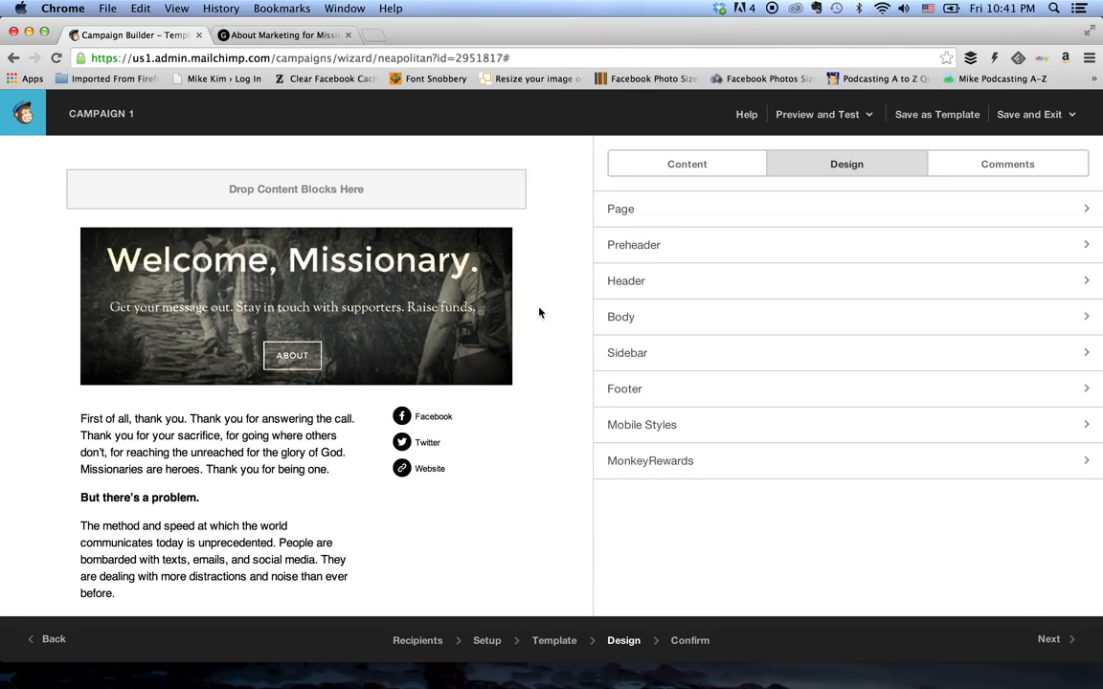
pyautogui.click(938, 117)
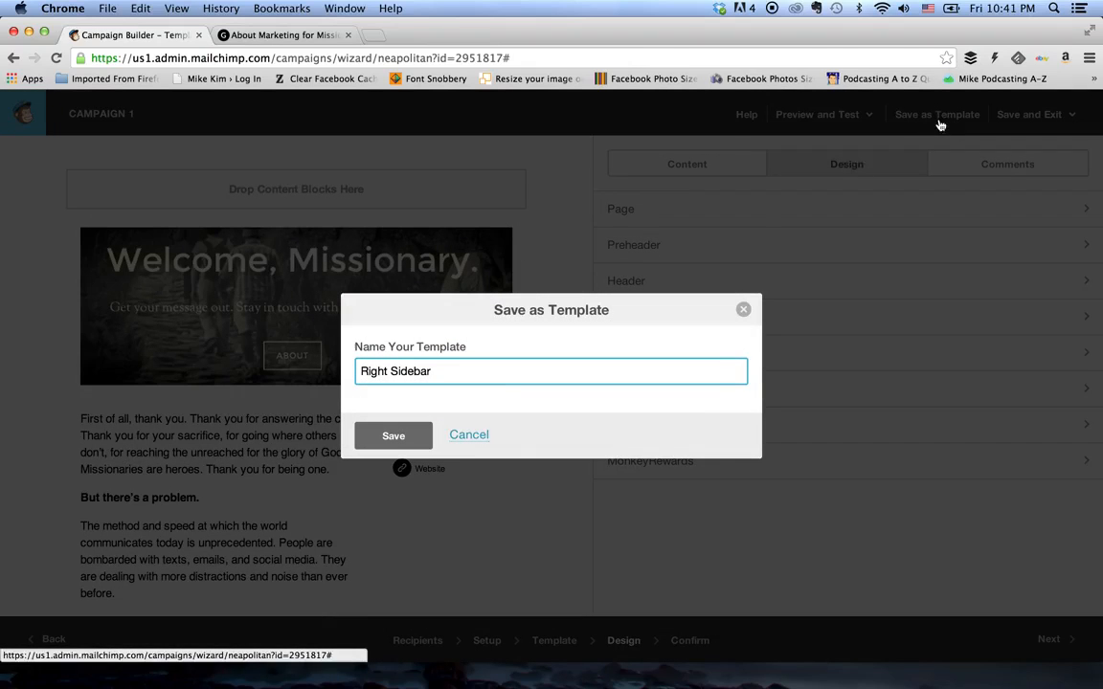
pyautogui.tripleClick(488, 369)
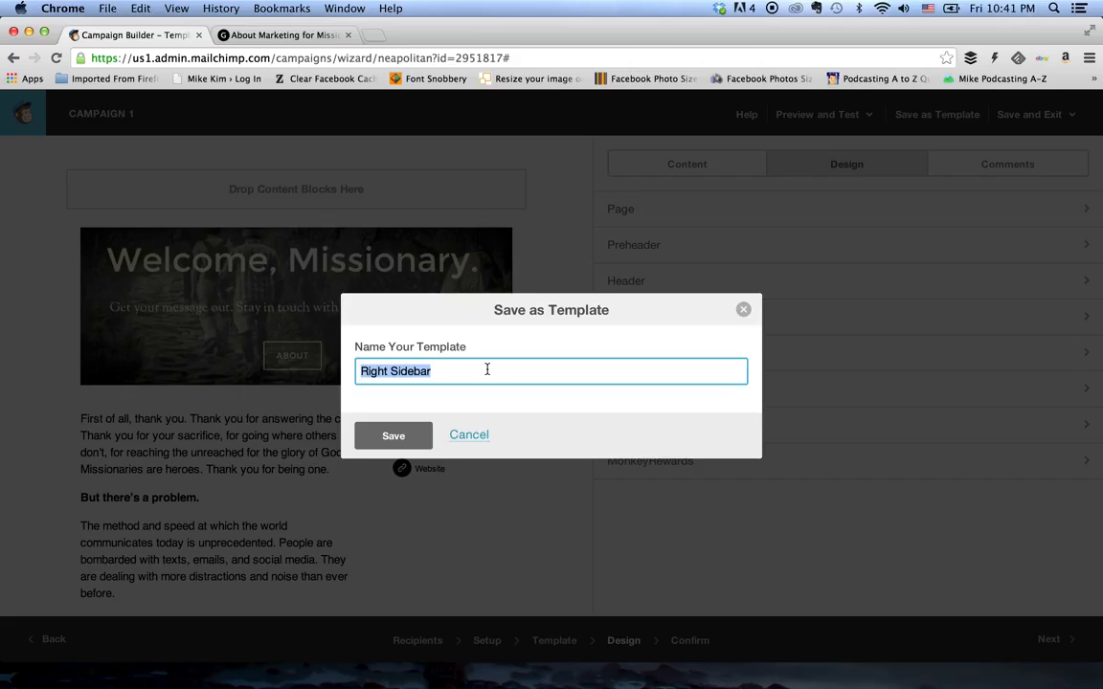
pyautogui.write('The Mike ')
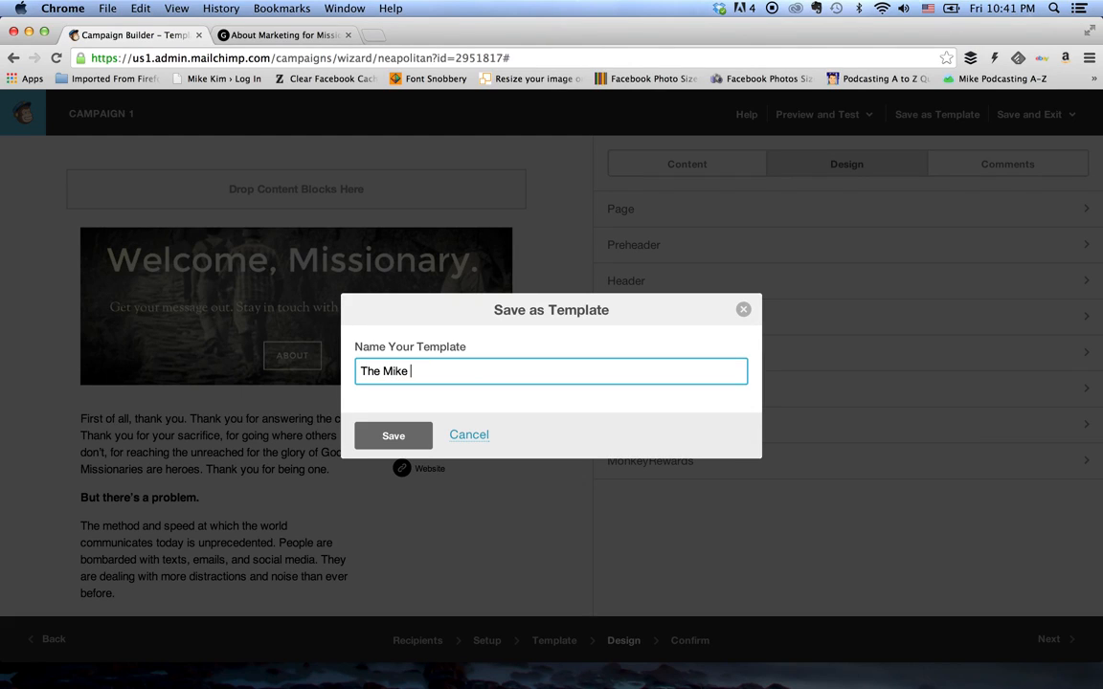
pyautogui.write('Kim Template')
pyautogui.click(390, 437)
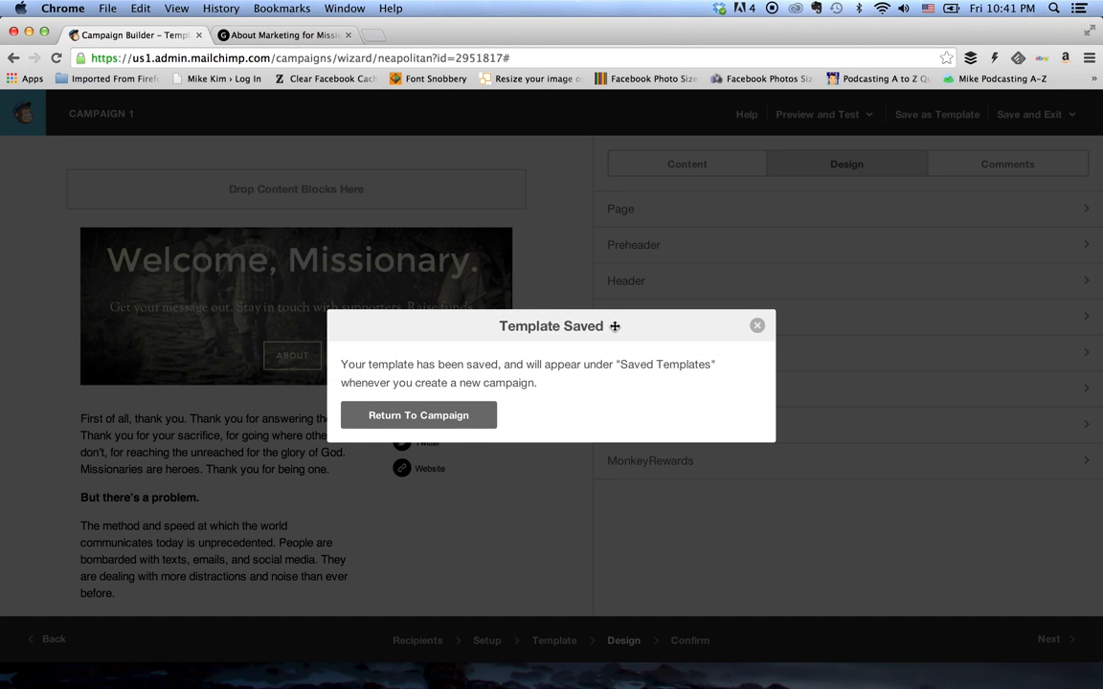
pyautogui.click(756, 326)
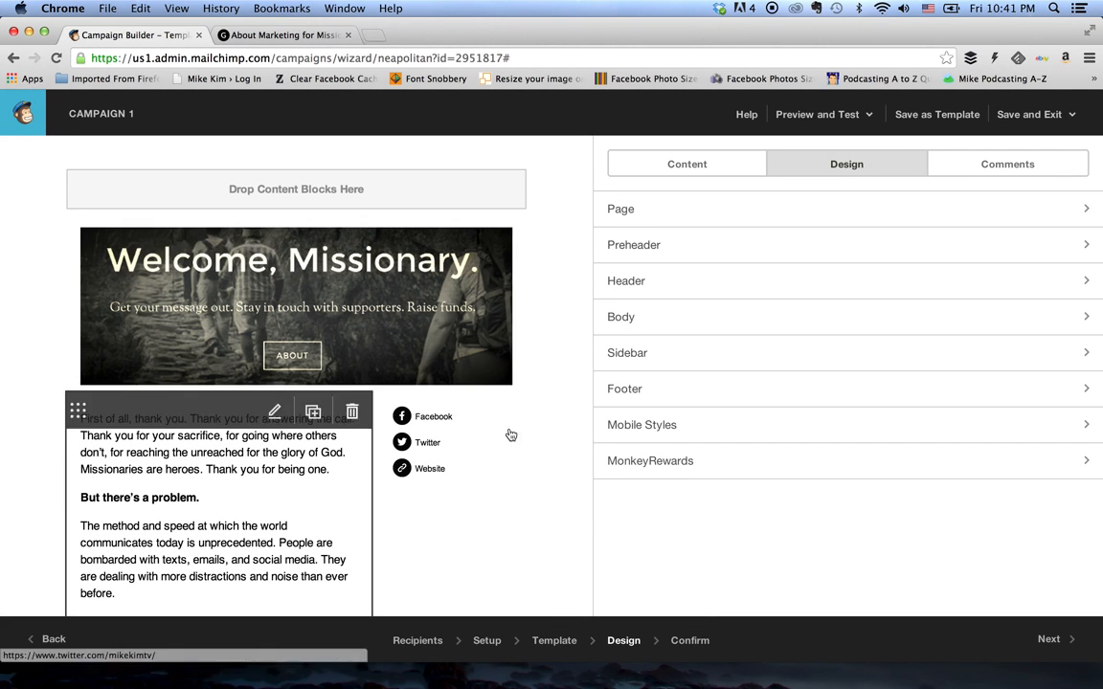
# - Check the email in preview mode, reading through the mobile version beside the desktop layout, and return to the editor
pyautogui.moveTo(449, 481)
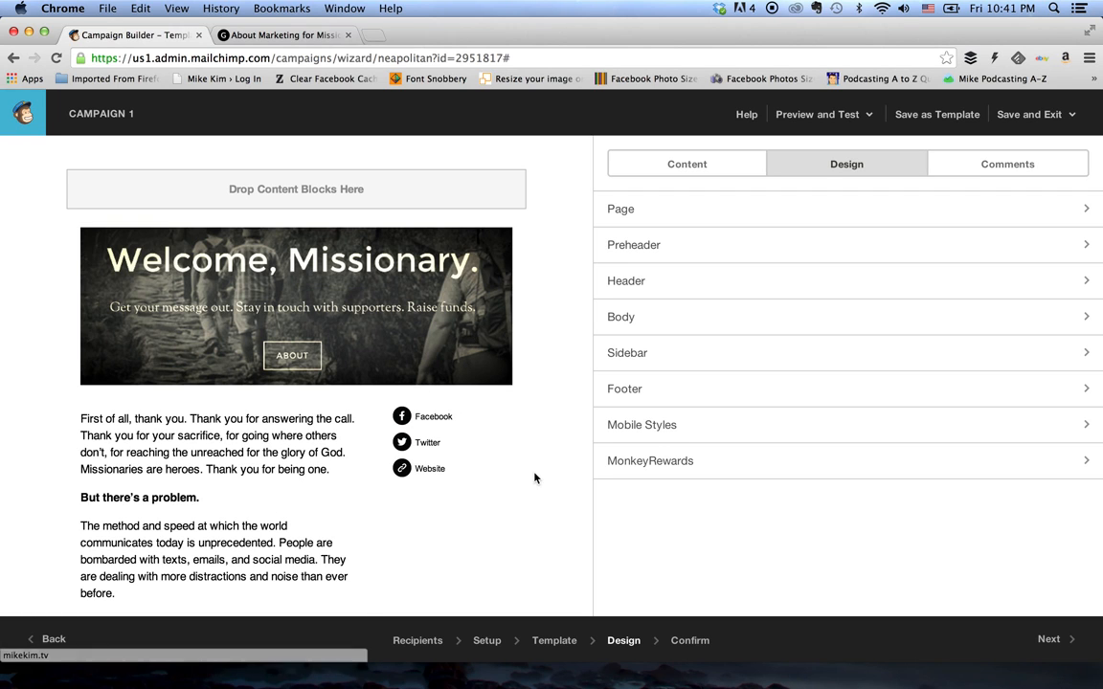
pyautogui.scroll(-7, 563, 456)
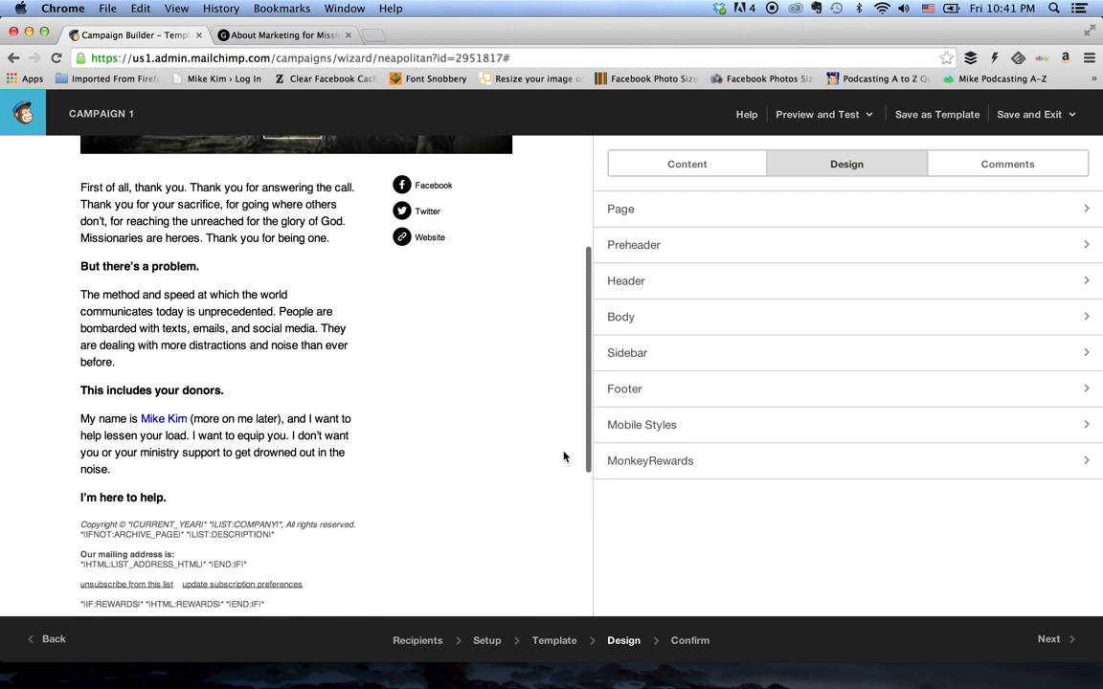
pyautogui.scroll(7, 563, 457)
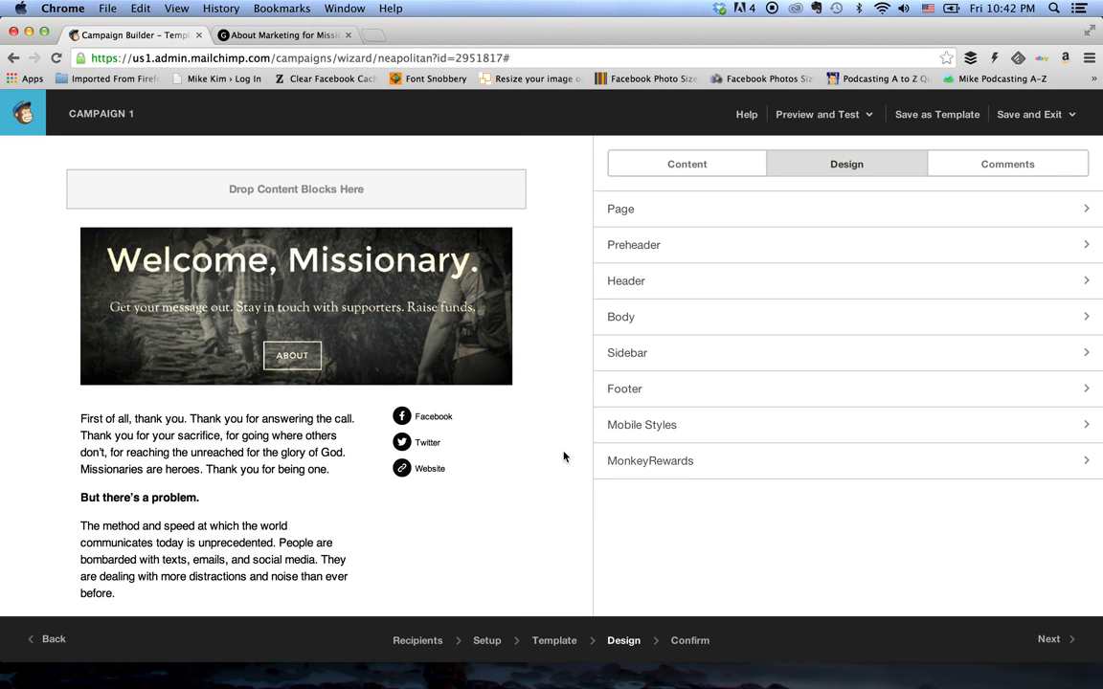
pyautogui.click(811, 120)
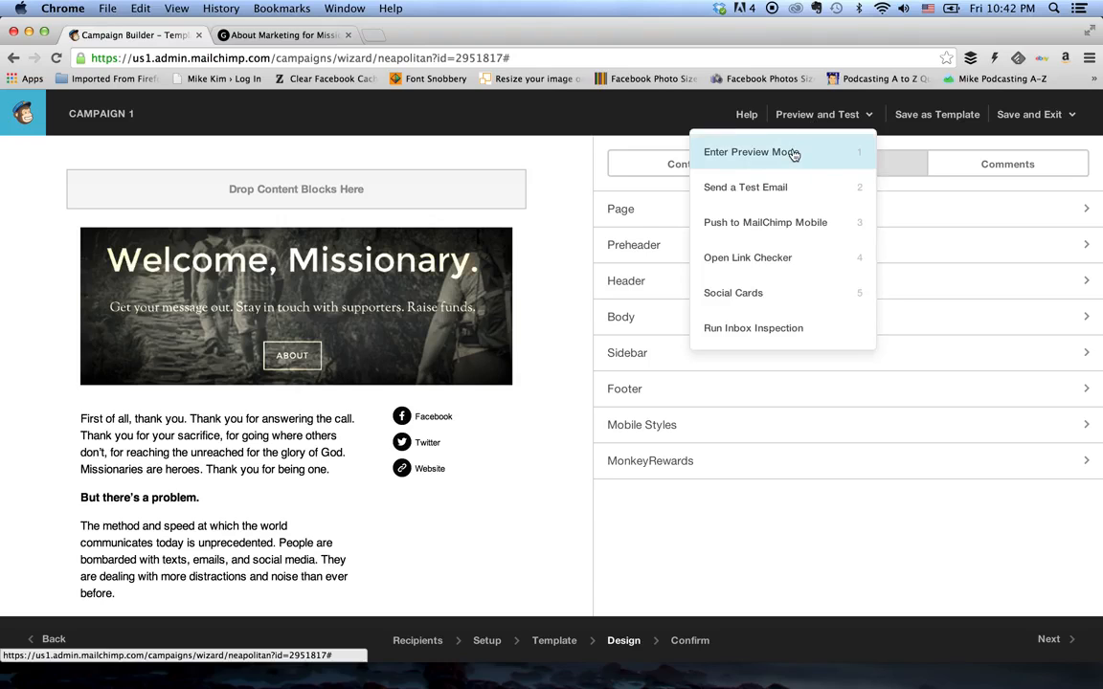
pyautogui.click(793, 155)
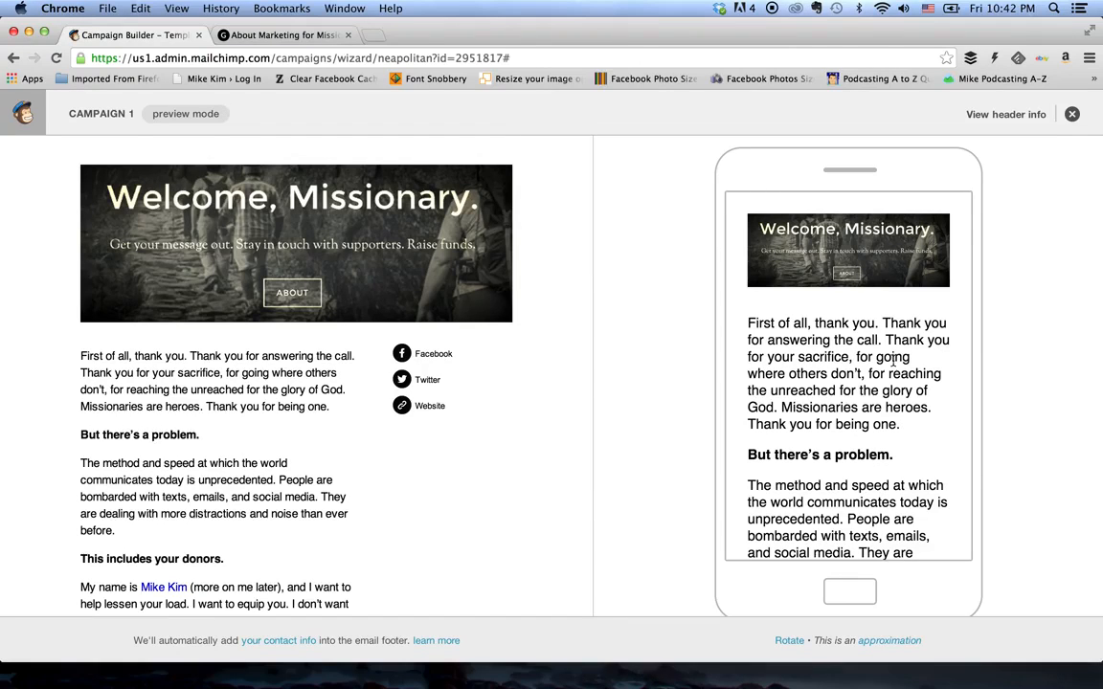
pyautogui.scroll(-4, 892, 359)
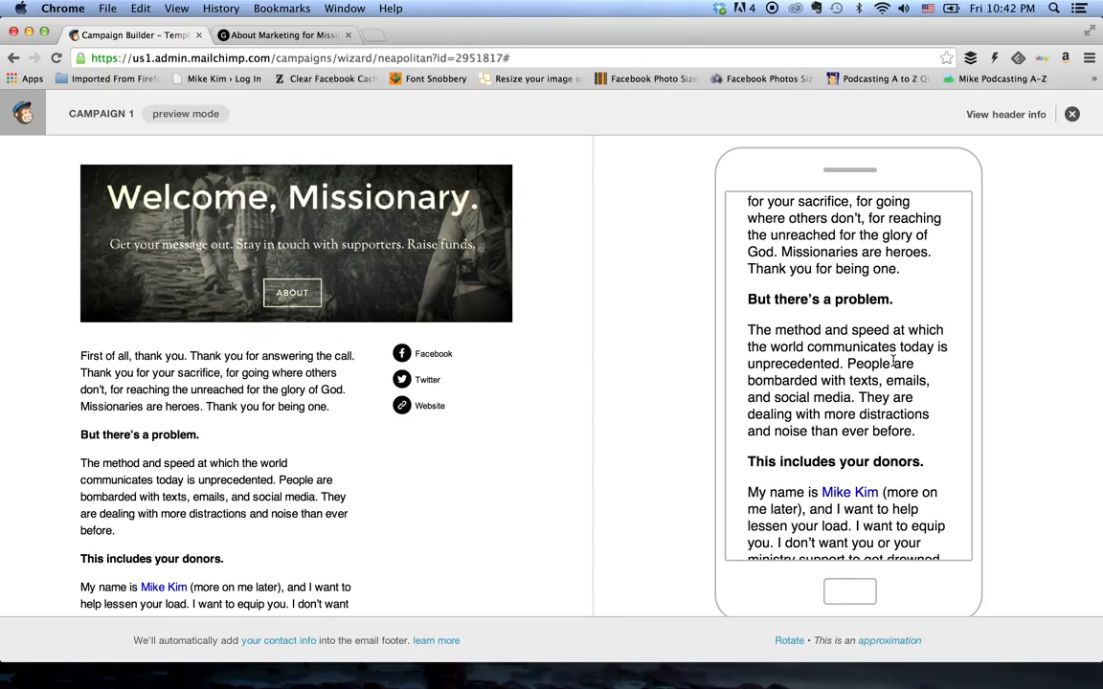
pyautogui.scroll(4, 892, 359)
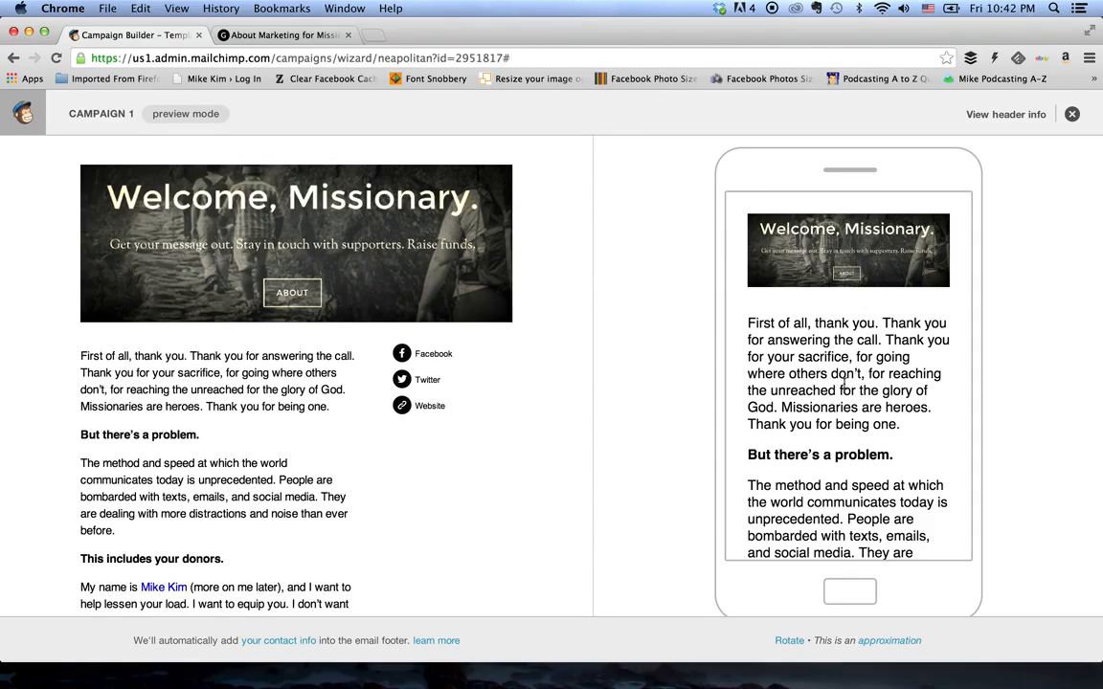
pyautogui.scroll(-3, 844, 385)
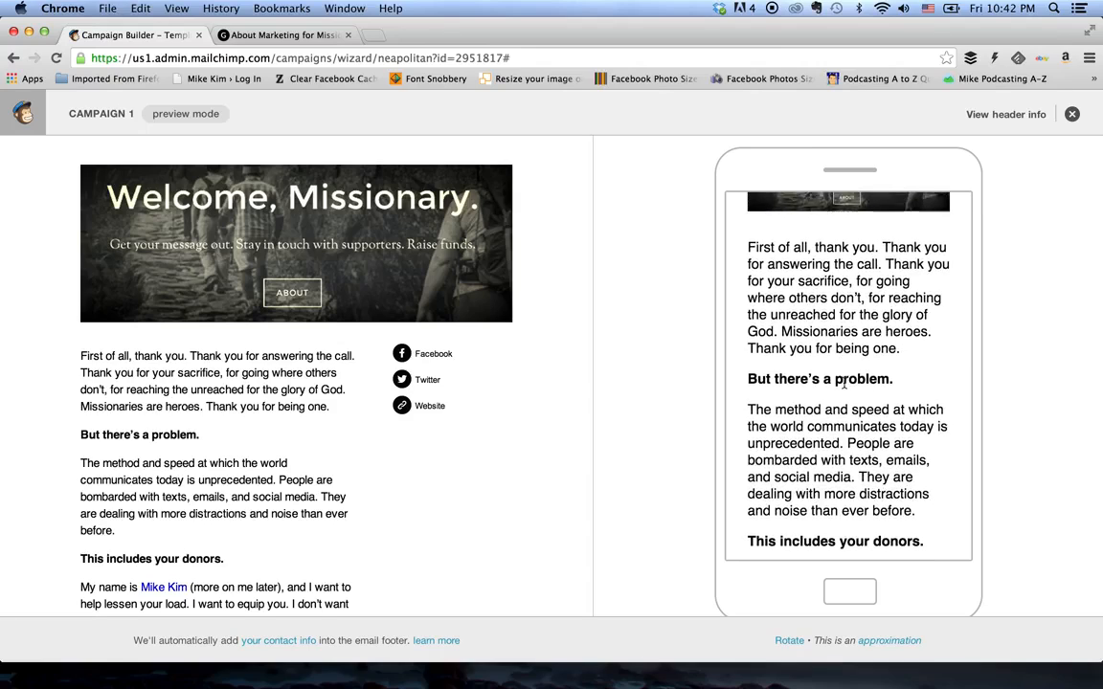
pyautogui.scroll(-2, 844, 383)
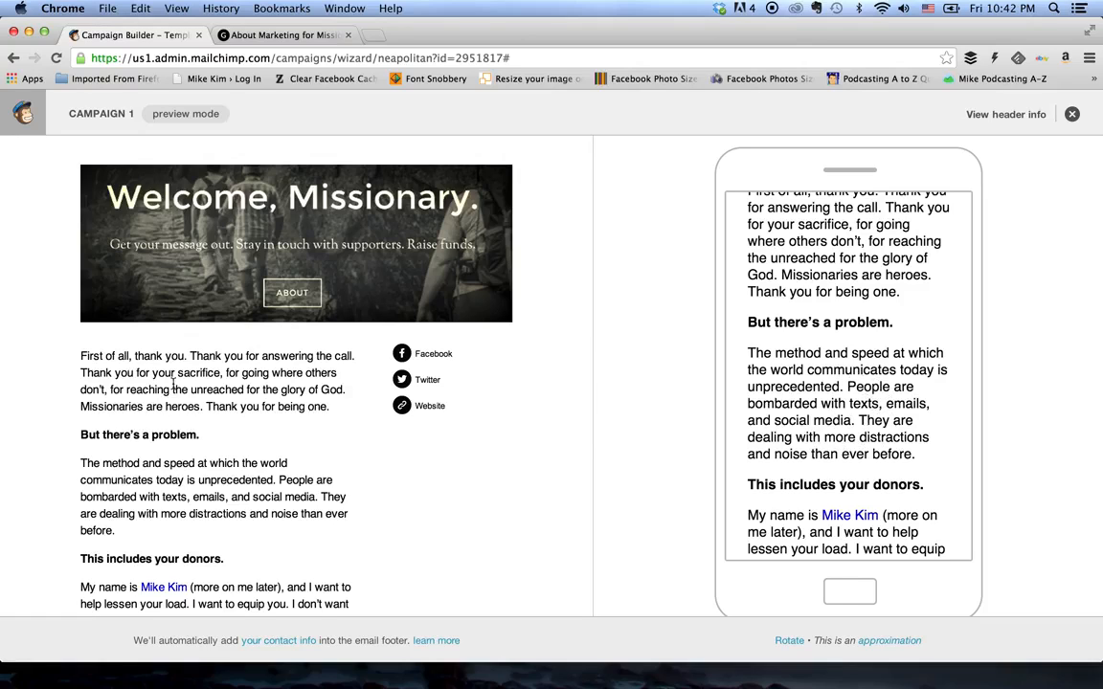
pyautogui.scroll(4, 743, 245)
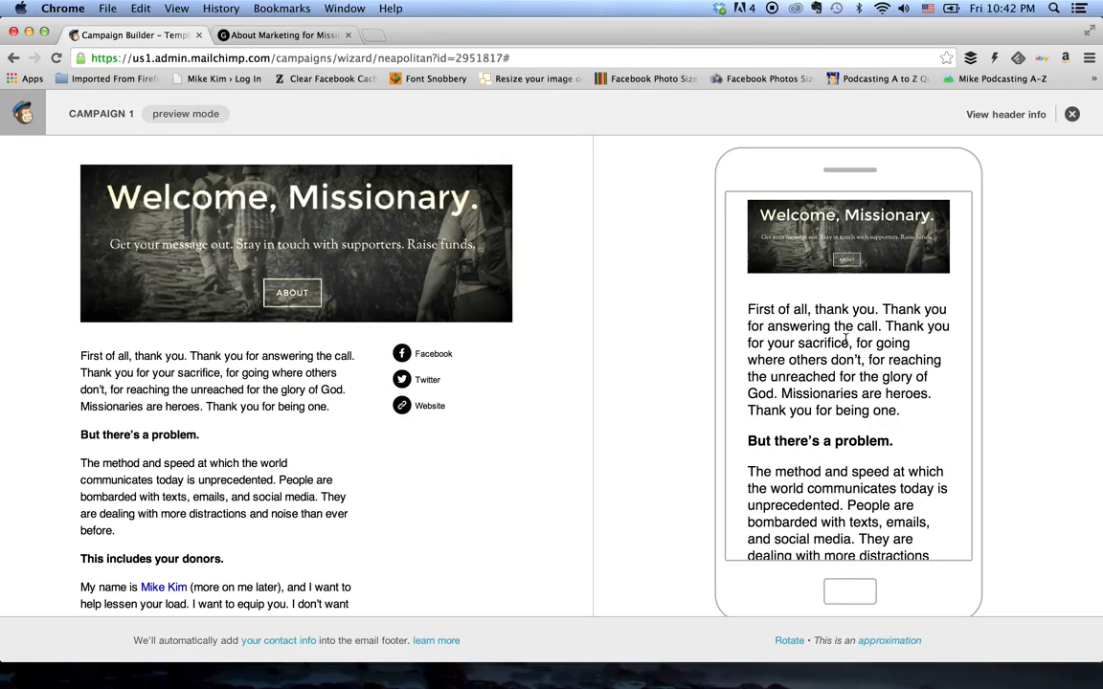
pyautogui.click(1071, 115)
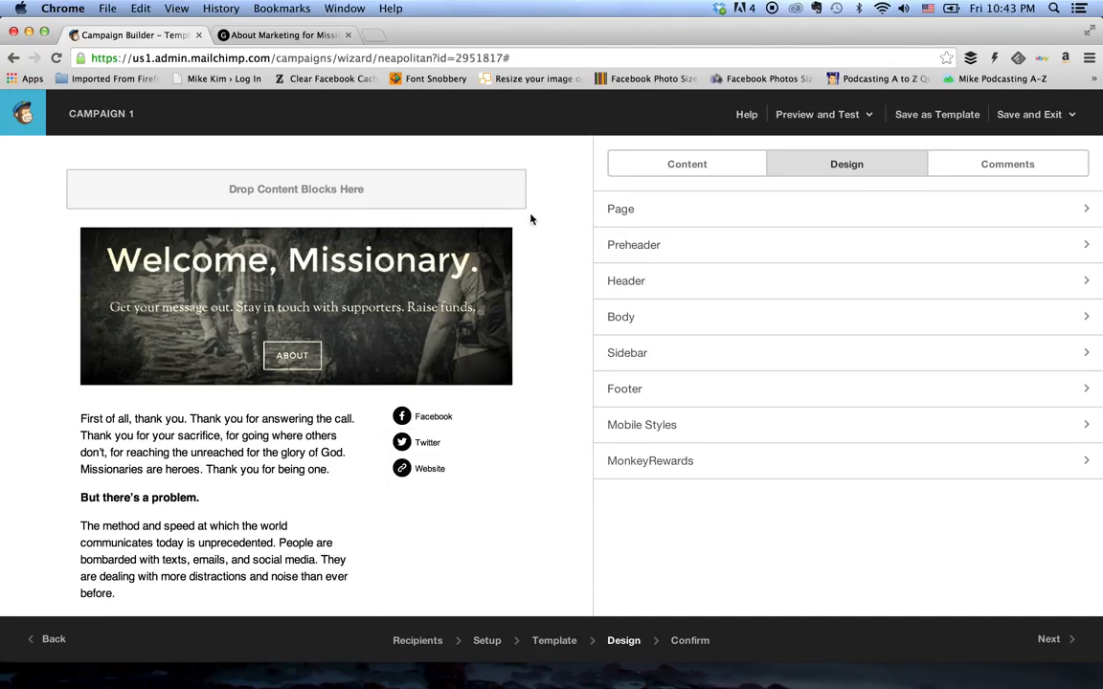
# - Set the Body Text font size in the Mobile Styles design to 16px and save the mobile styles
pyautogui.click(750, 165)
pyautogui.click(808, 164)
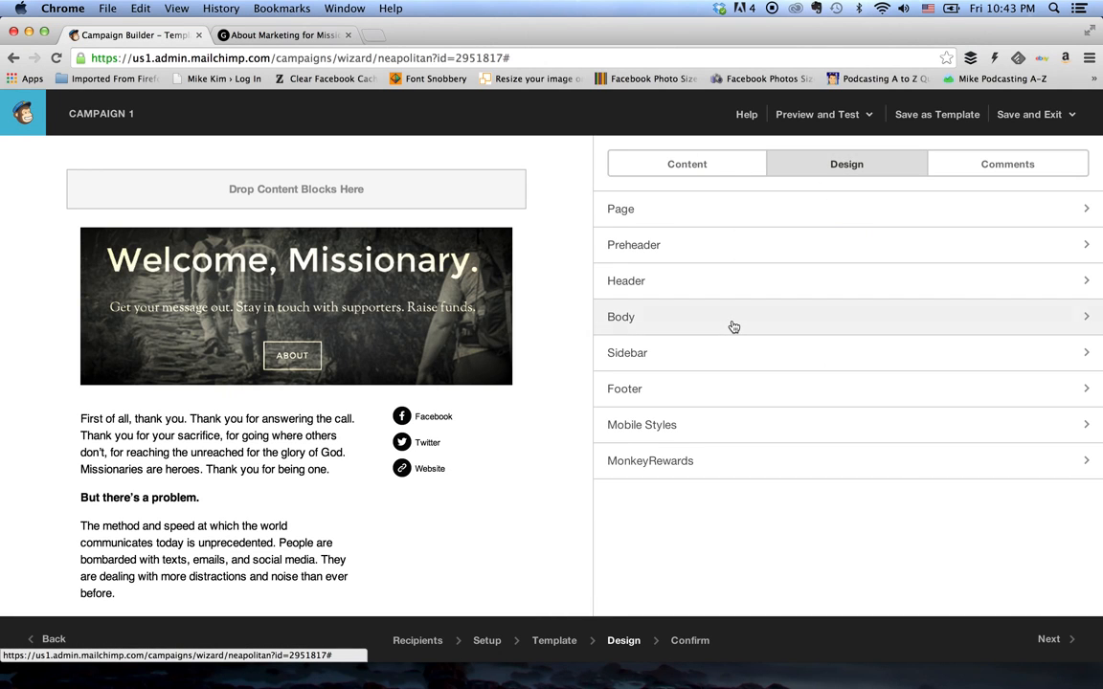
pyautogui.click(706, 425)
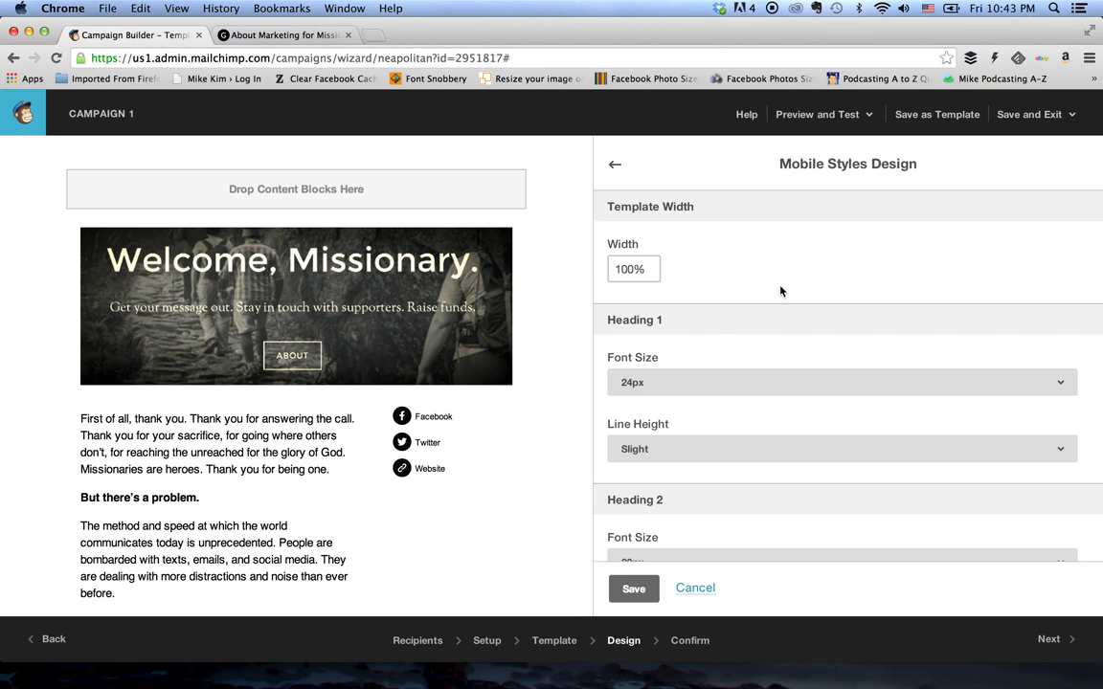
pyautogui.scroll(-5, 780, 291)
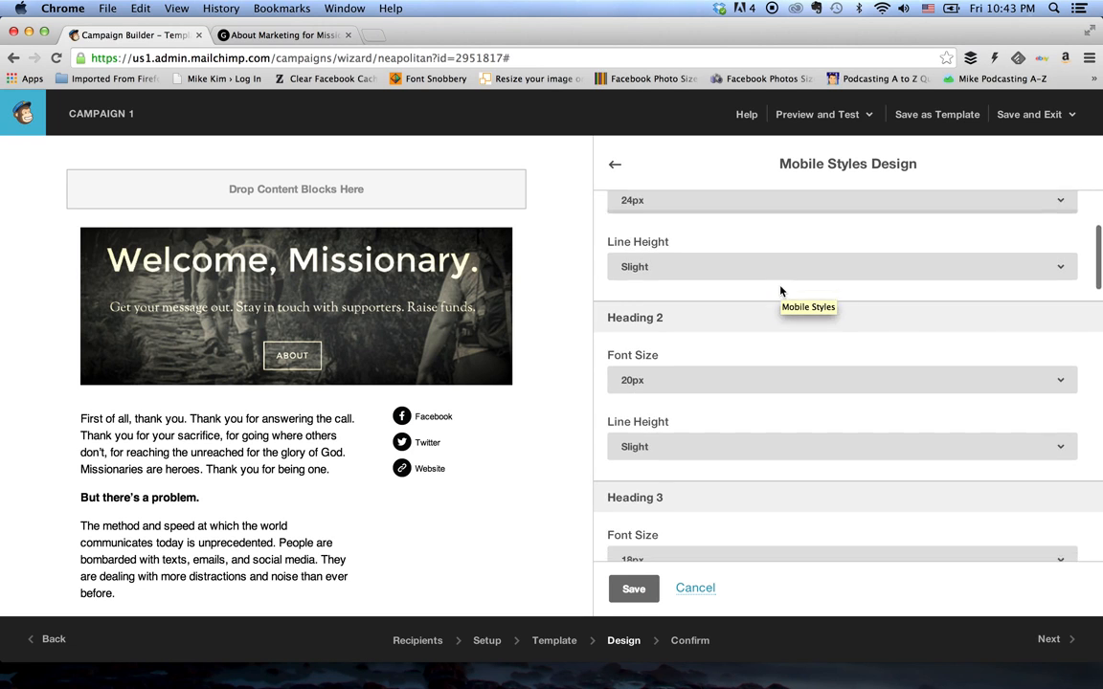
pyautogui.scroll(-12, 780, 291)
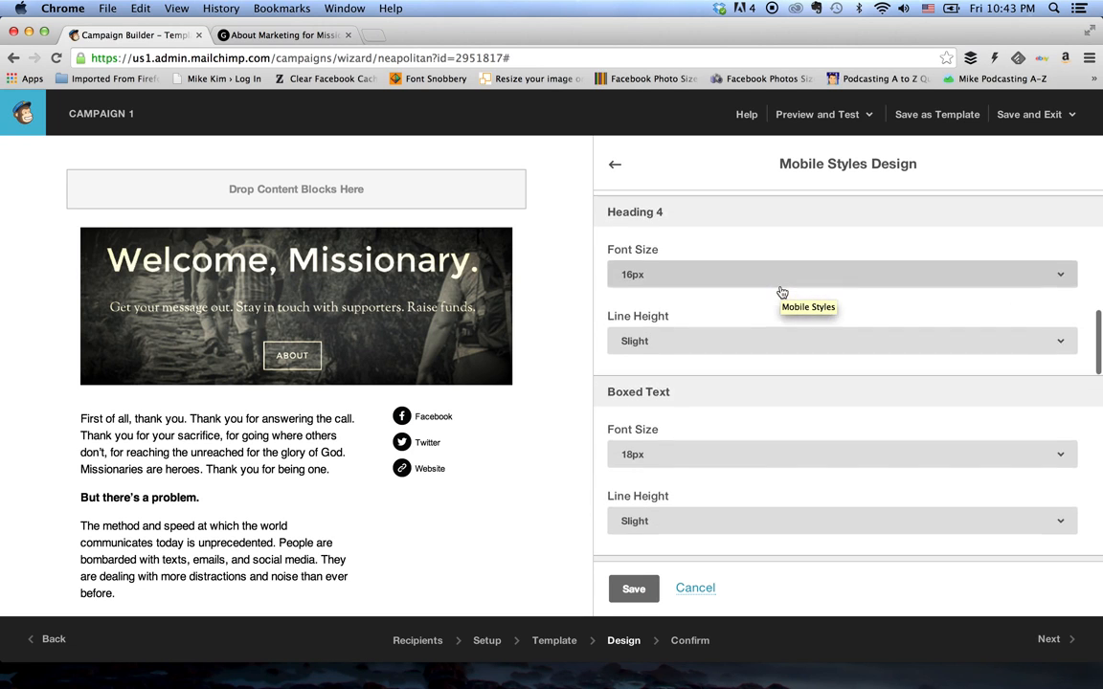
pyautogui.scroll(-15, 780, 291)
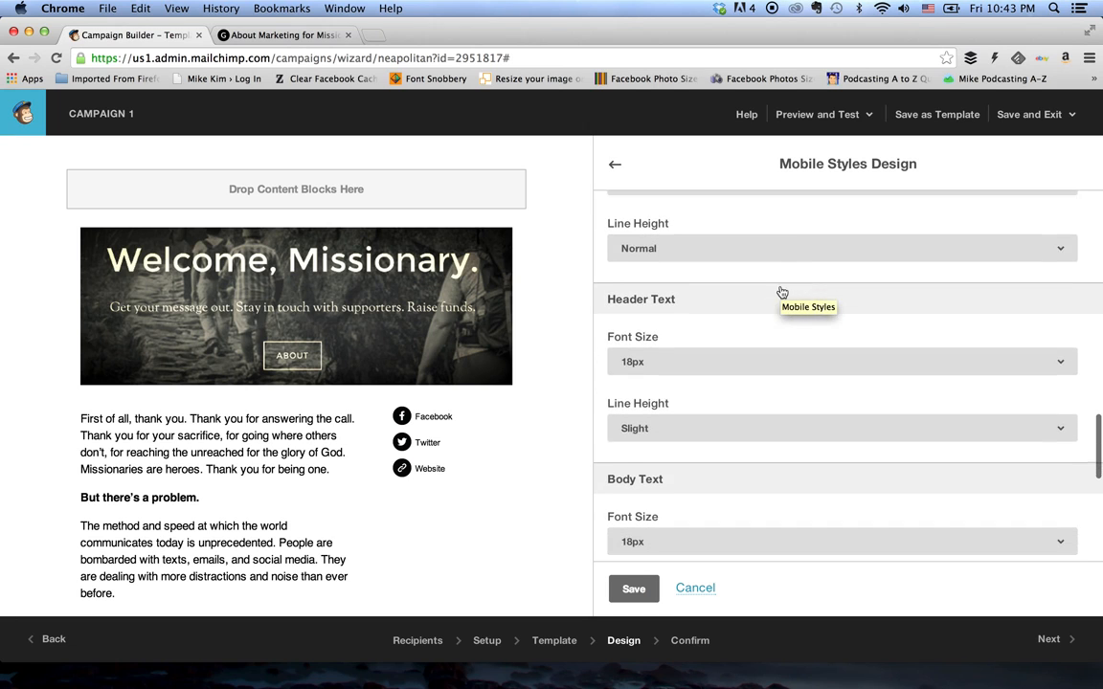
pyautogui.scroll(-4, 780, 291)
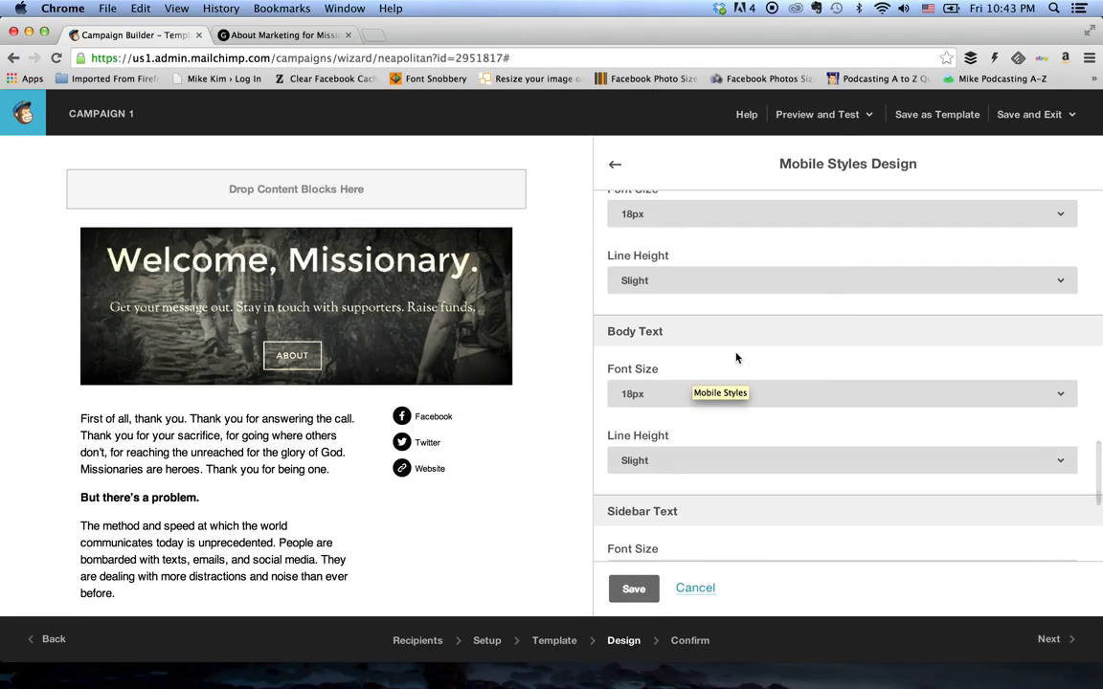
pyautogui.click(792, 398)
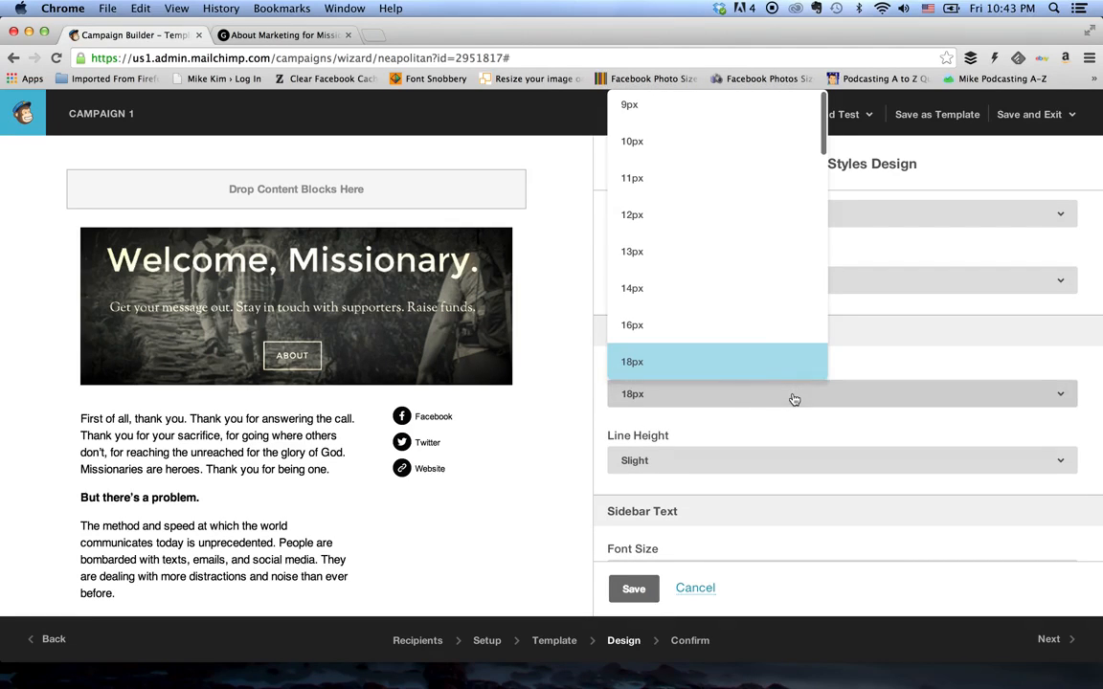
pyautogui.click(753, 334)
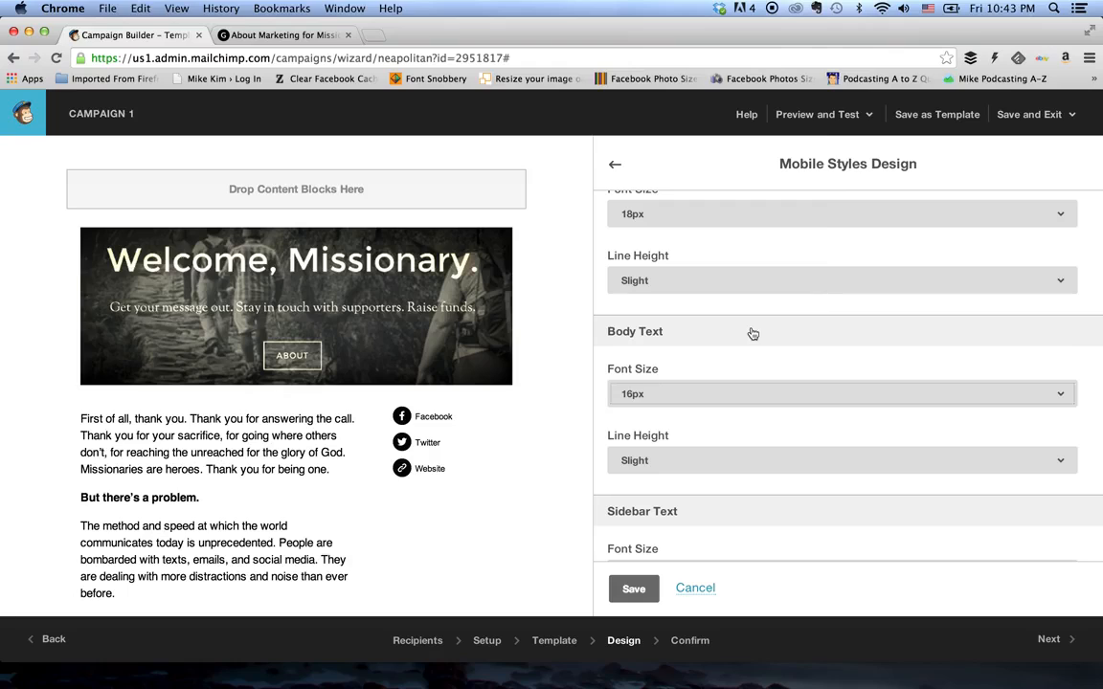
pyautogui.click(758, 398)
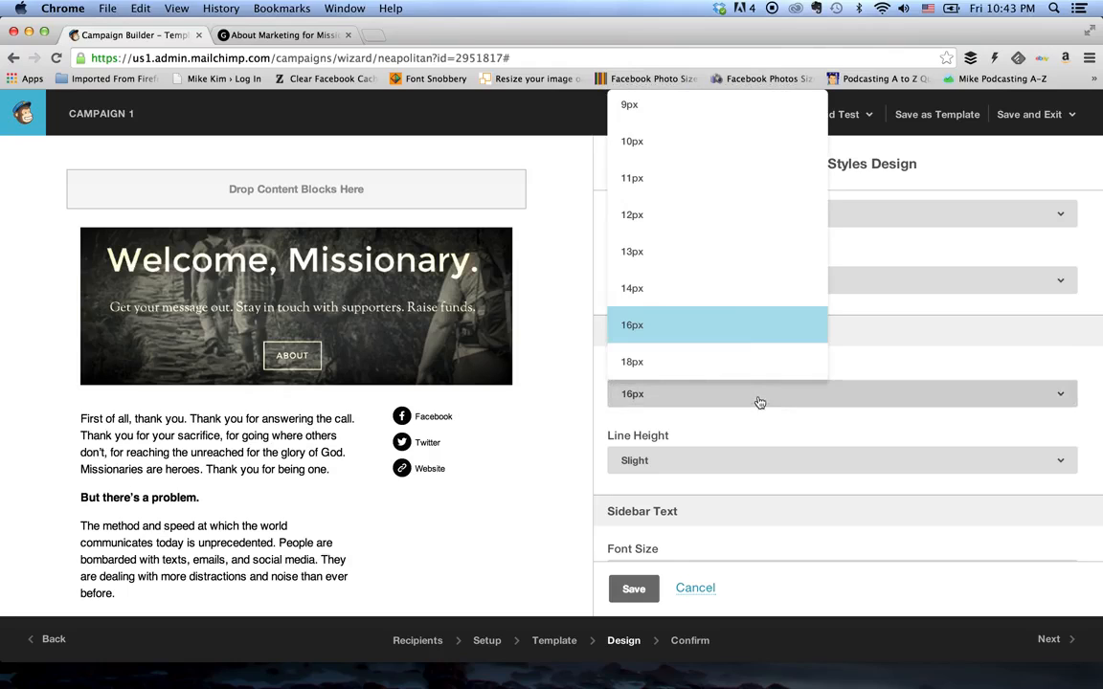
pyautogui.click(685, 336)
pyautogui.click(633, 589)
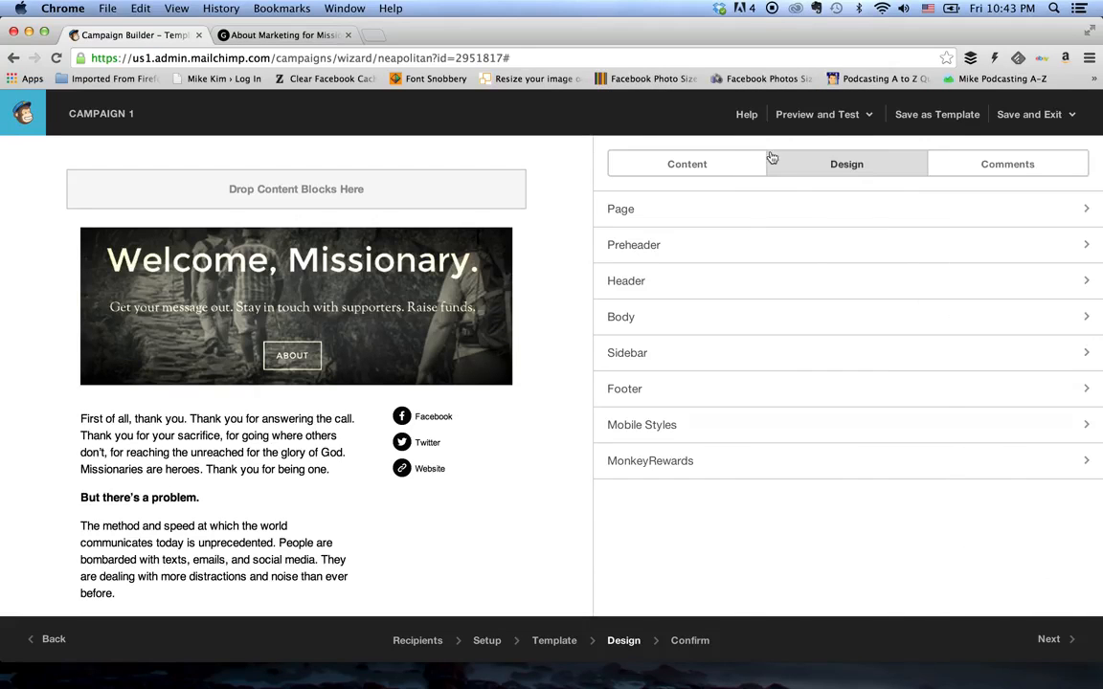
# - Preview the email again to check the body text size and social links on mobile, and exit the preview
pyautogui.click(823, 116)
pyautogui.click(795, 151)
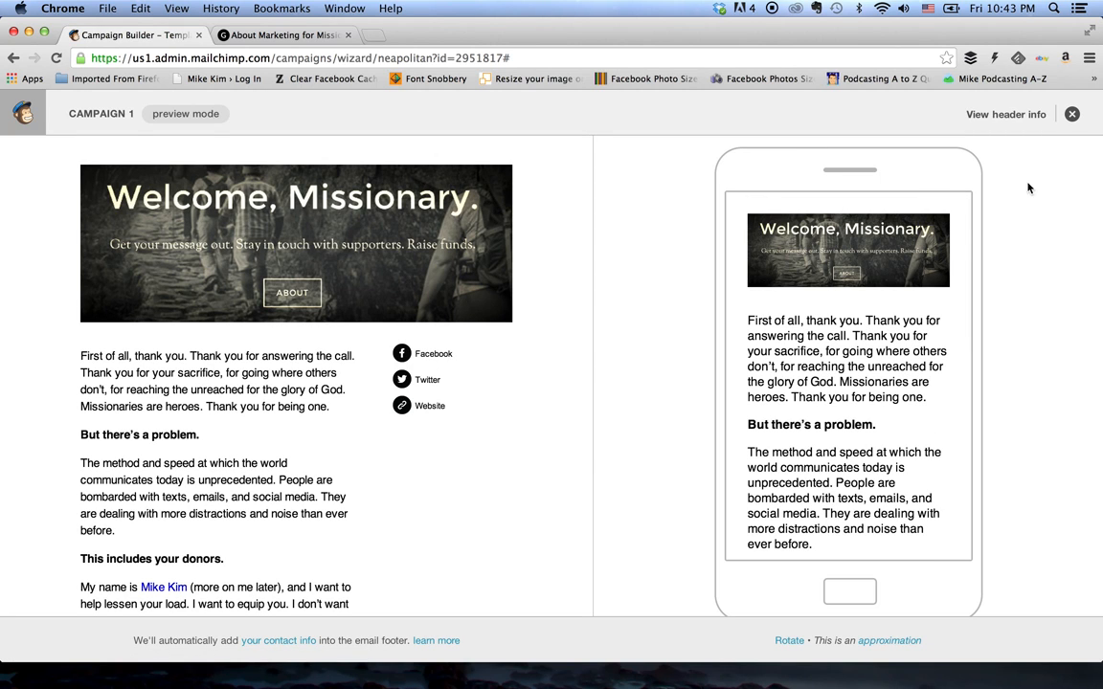
pyautogui.scroll(-5, 889, 343)
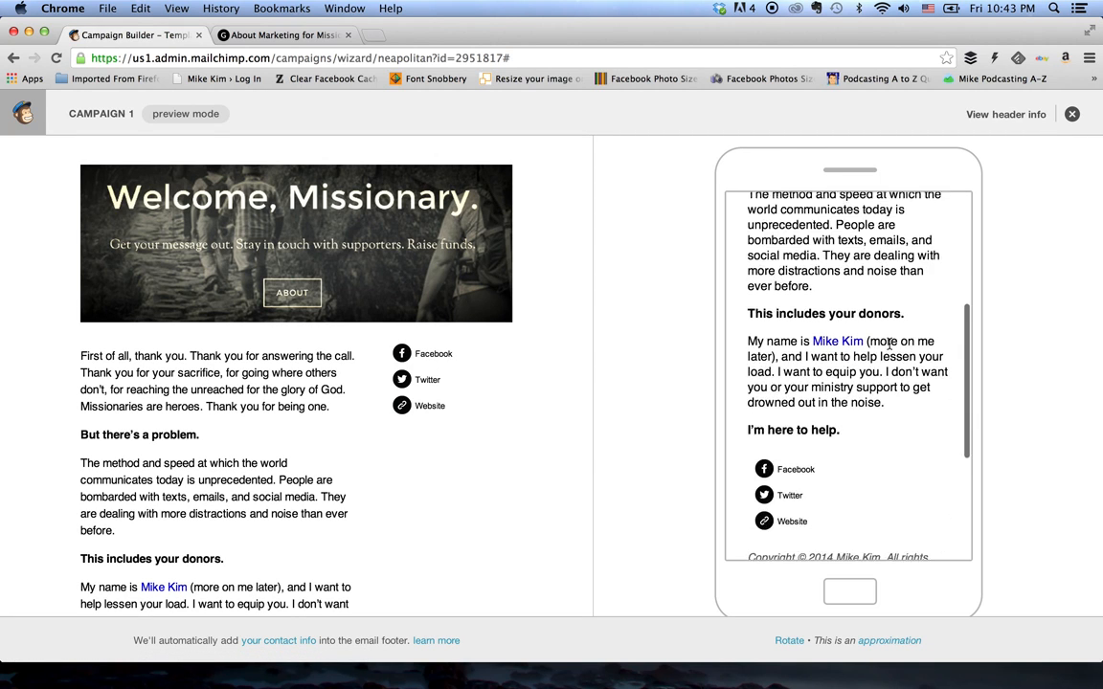
pyautogui.scroll(10, 889, 343)
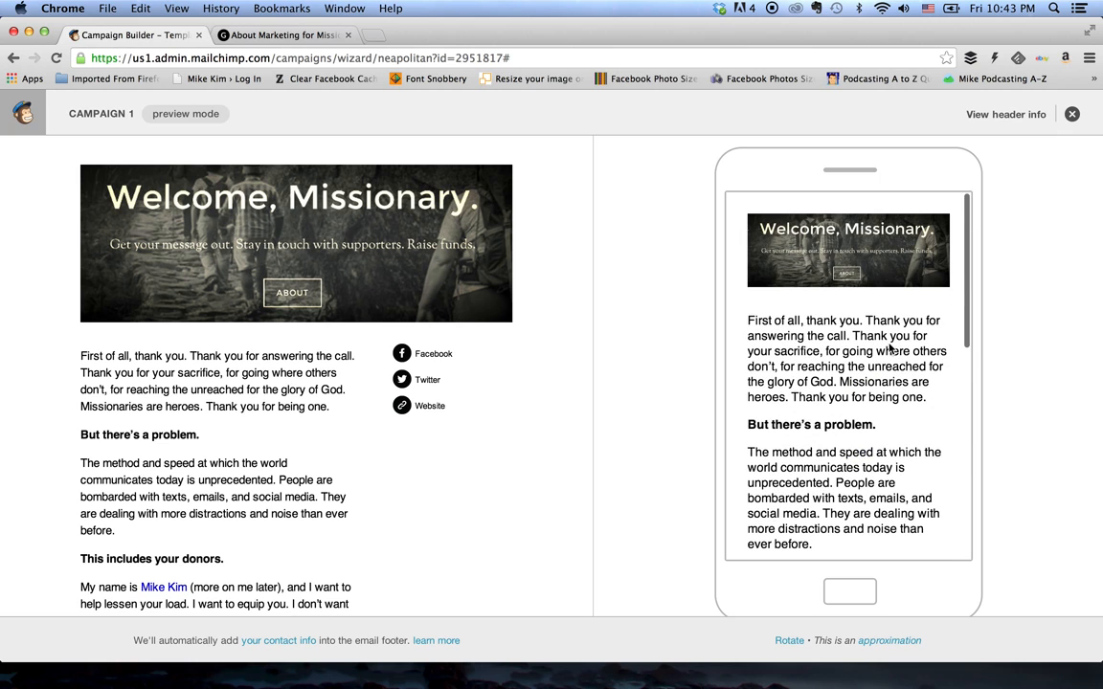
pyautogui.click(1072, 113)
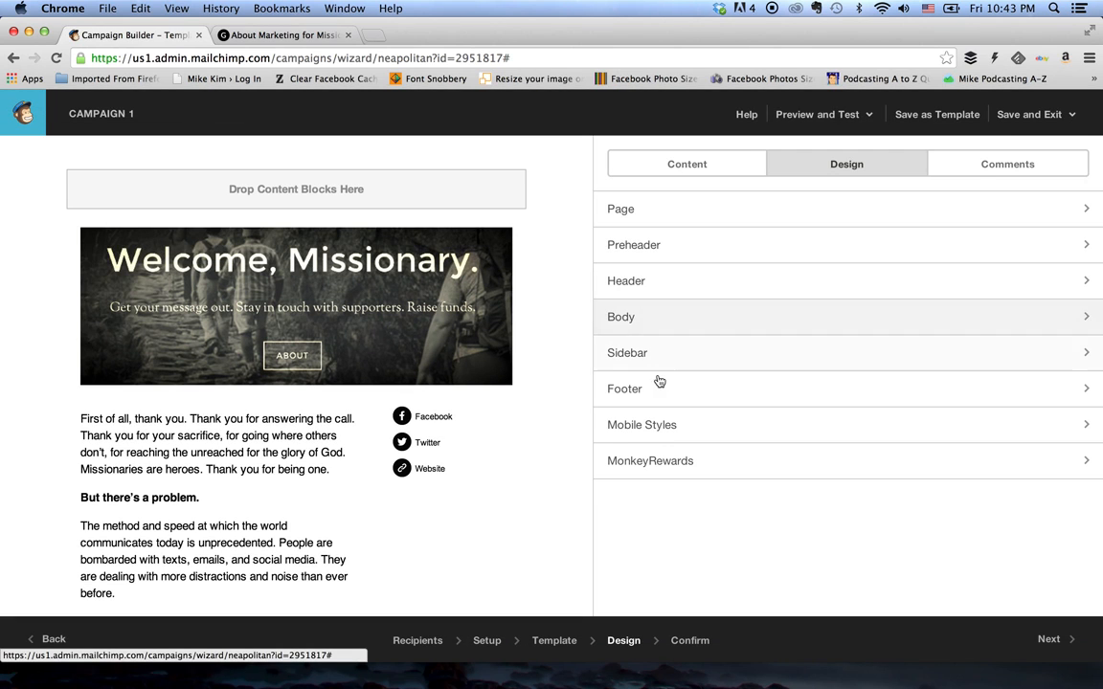
# - Set the Body Text font size in the Mobile Styles design to 14px and save the mobile styles
pyautogui.click(659, 424)
pyautogui.scroll(-2, 744, 438)
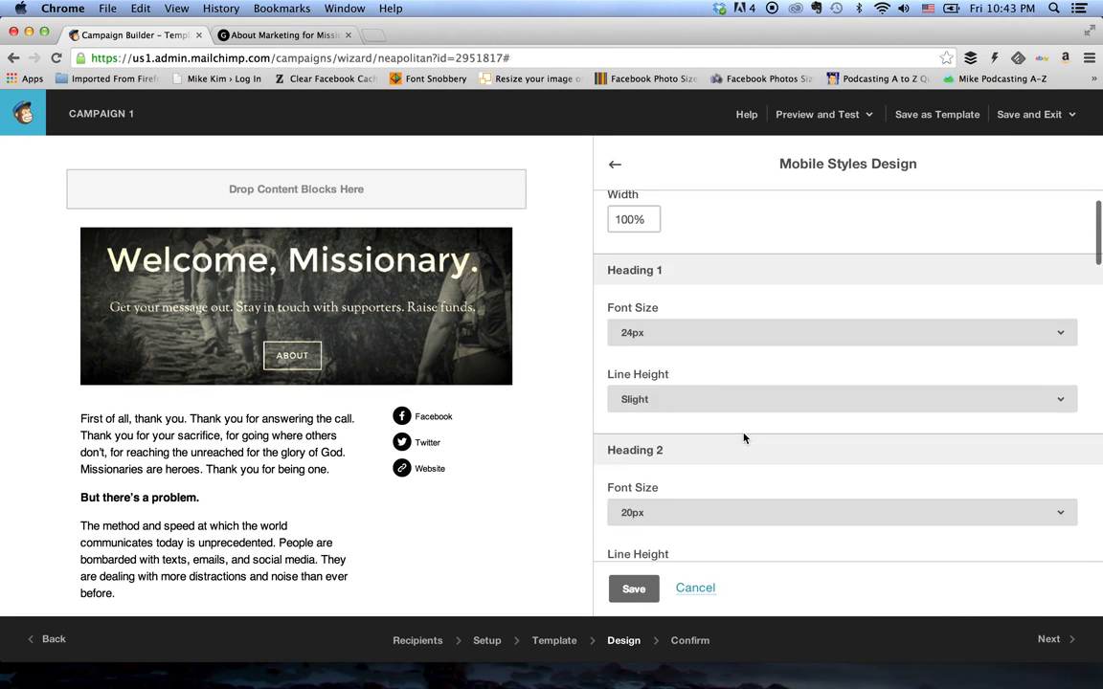
pyautogui.scroll(-10, 743, 438)
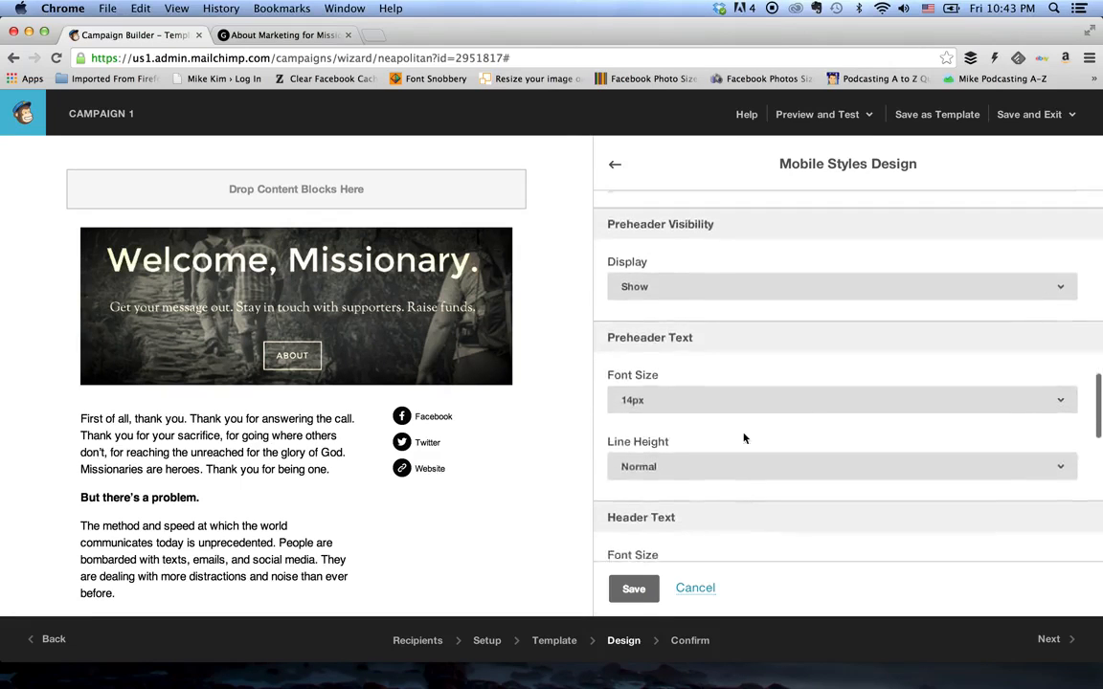
pyautogui.scroll(-5, 743, 438)
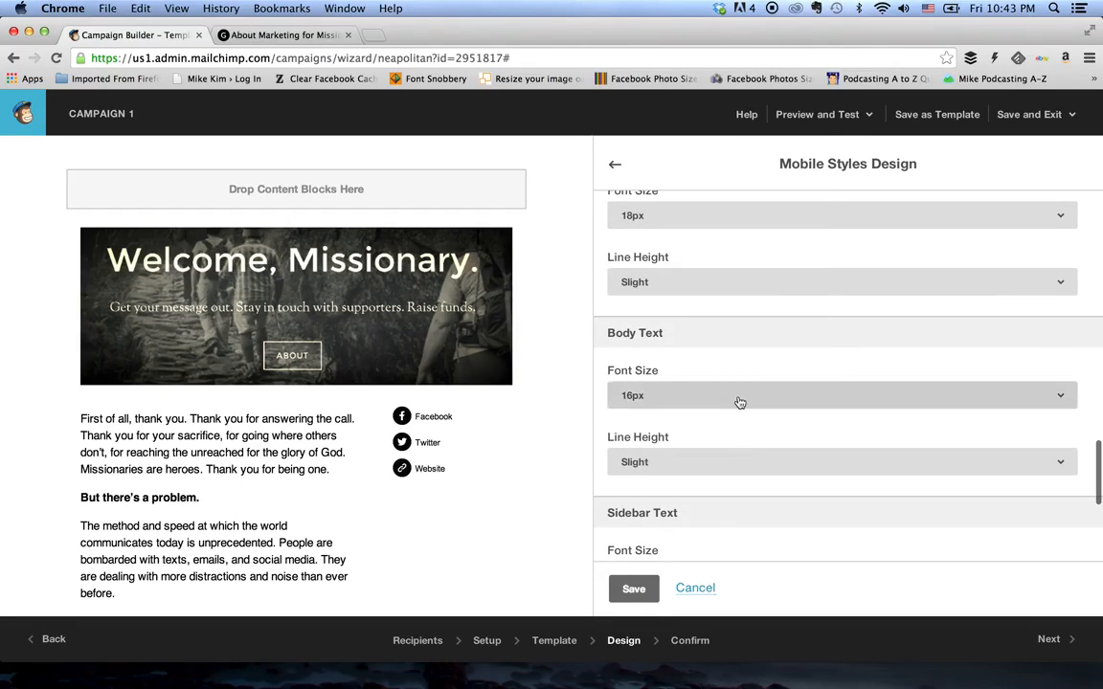
pyautogui.click(738, 402)
pyautogui.click(708, 292)
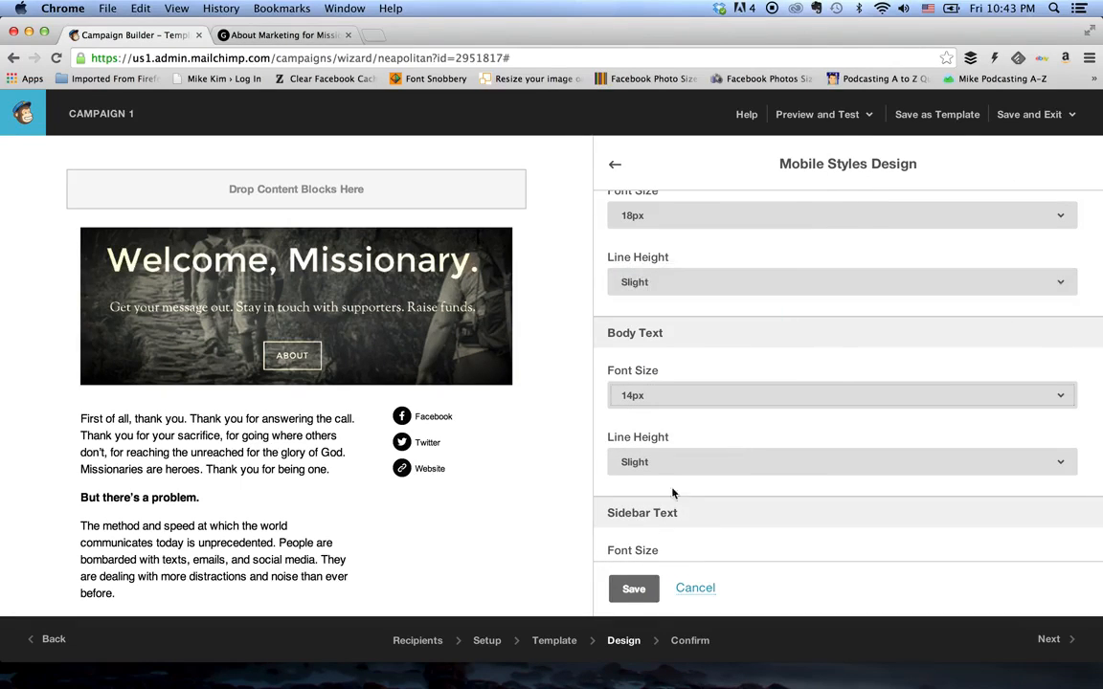
pyautogui.click(634, 589)
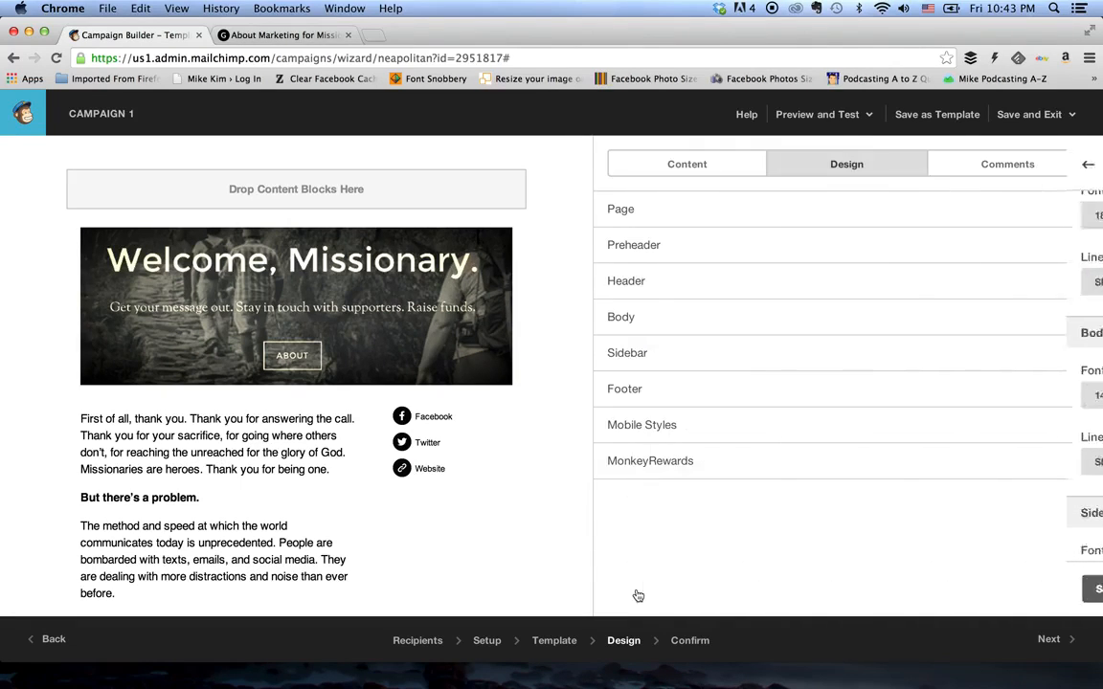
# - Preview the email to check the resized body text on mobile against the desktop layout, and exit the preview
pyautogui.click(829, 113)
pyautogui.click(775, 150)
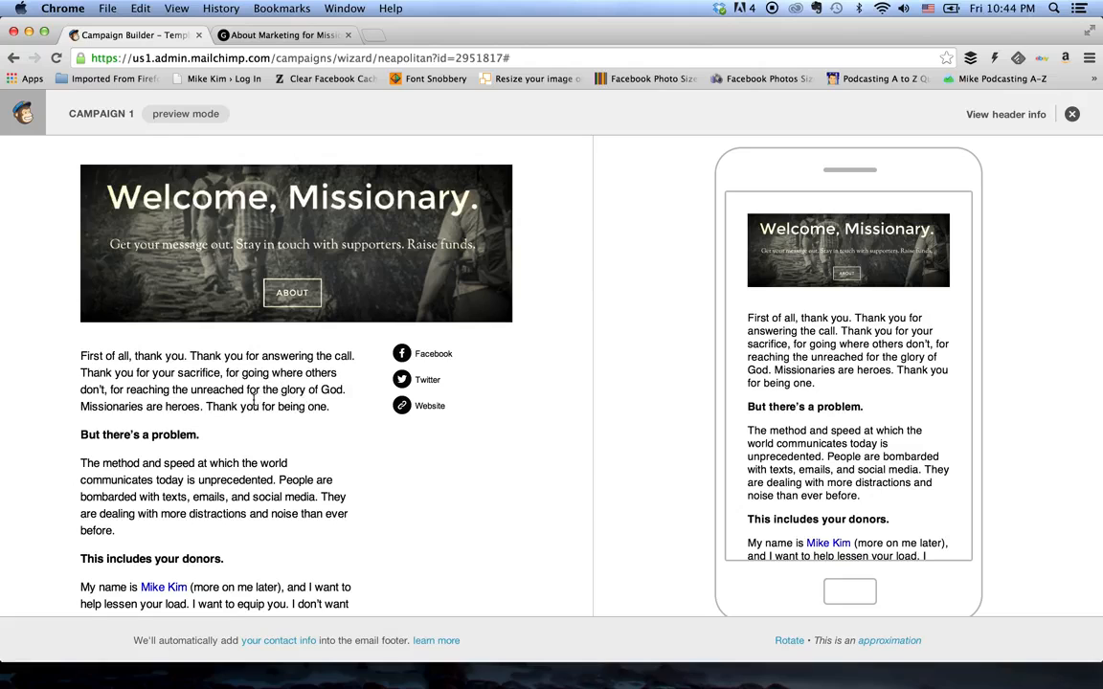
pyautogui.scroll(-5, 844, 410)
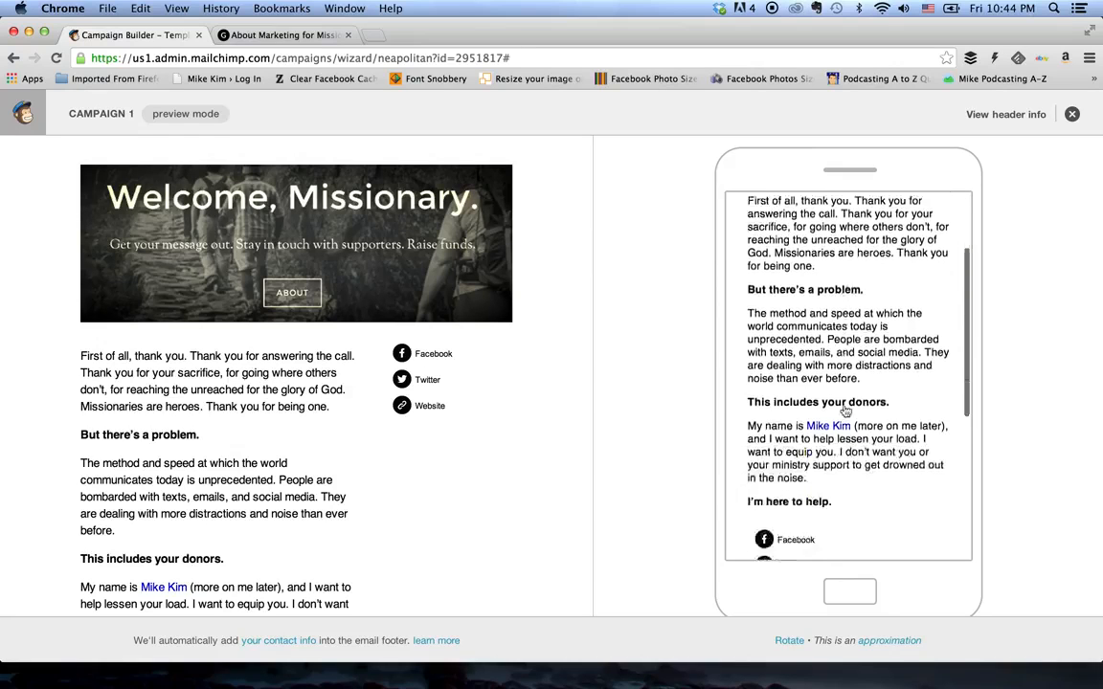
pyautogui.scroll(10, 844, 410)
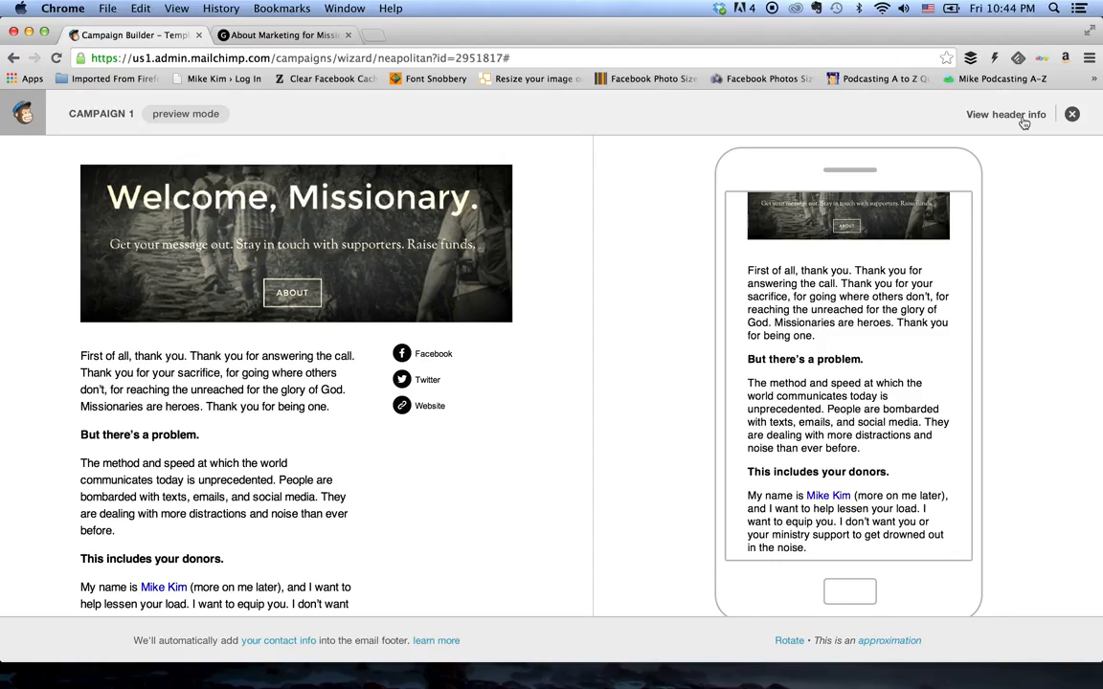
pyautogui.click(1072, 115)
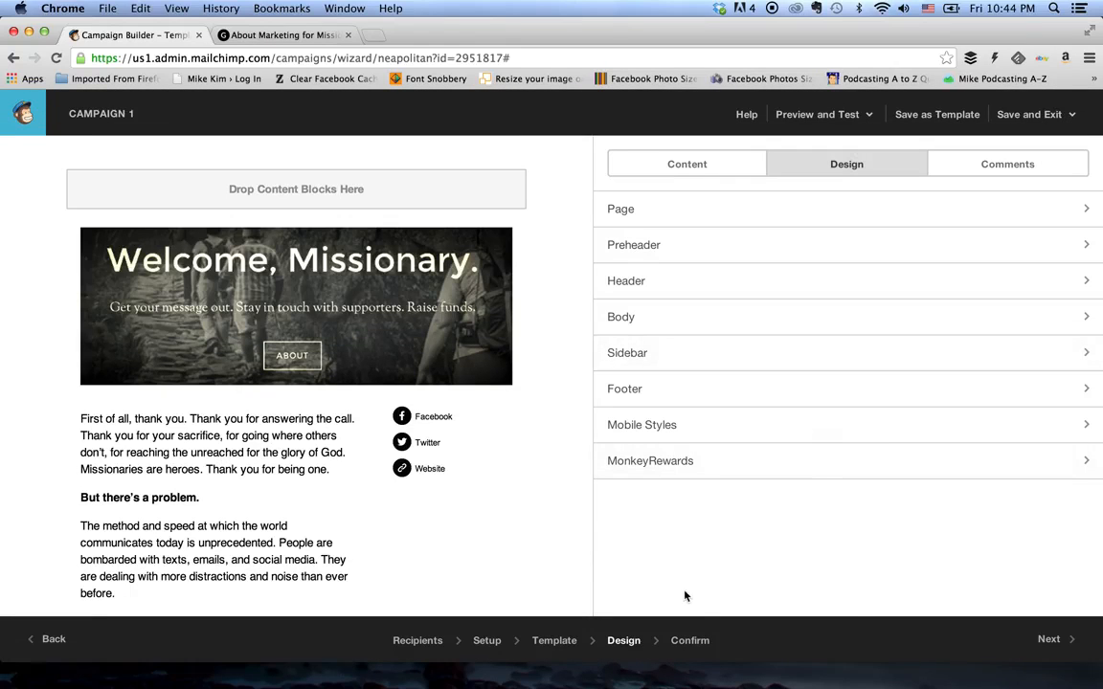
# - Go to the campaign's Confirm stage and review the pre-delivery checklist from the list down to MonkeyRewards
pyautogui.click(690, 641)
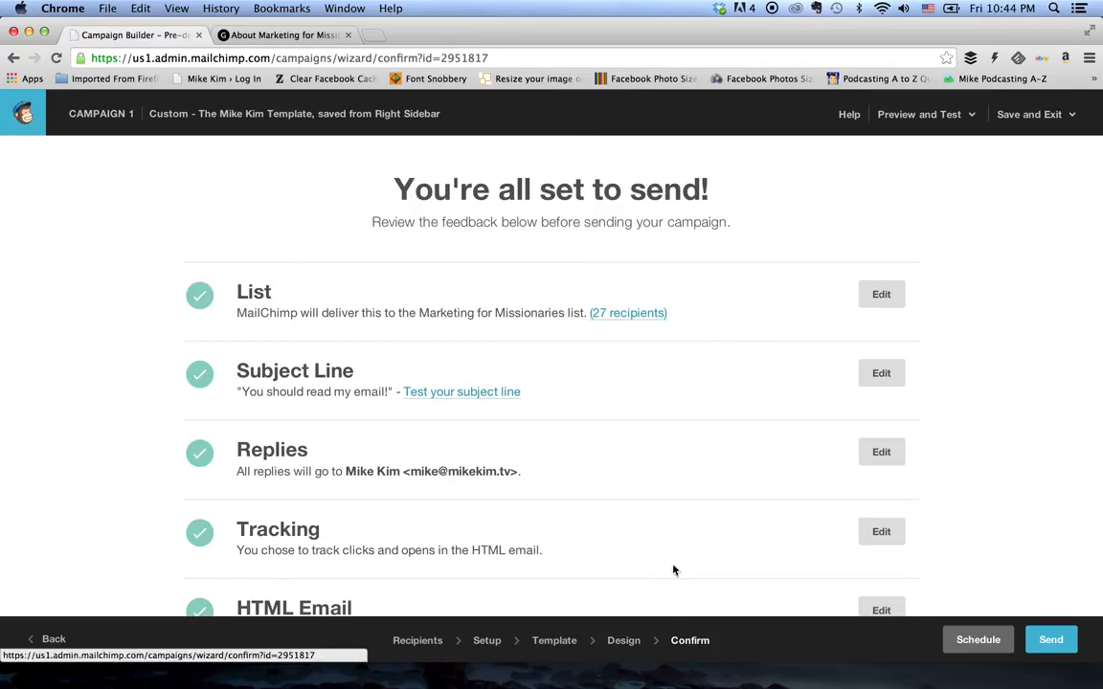
pyautogui.scroll(-1, 770, 421)
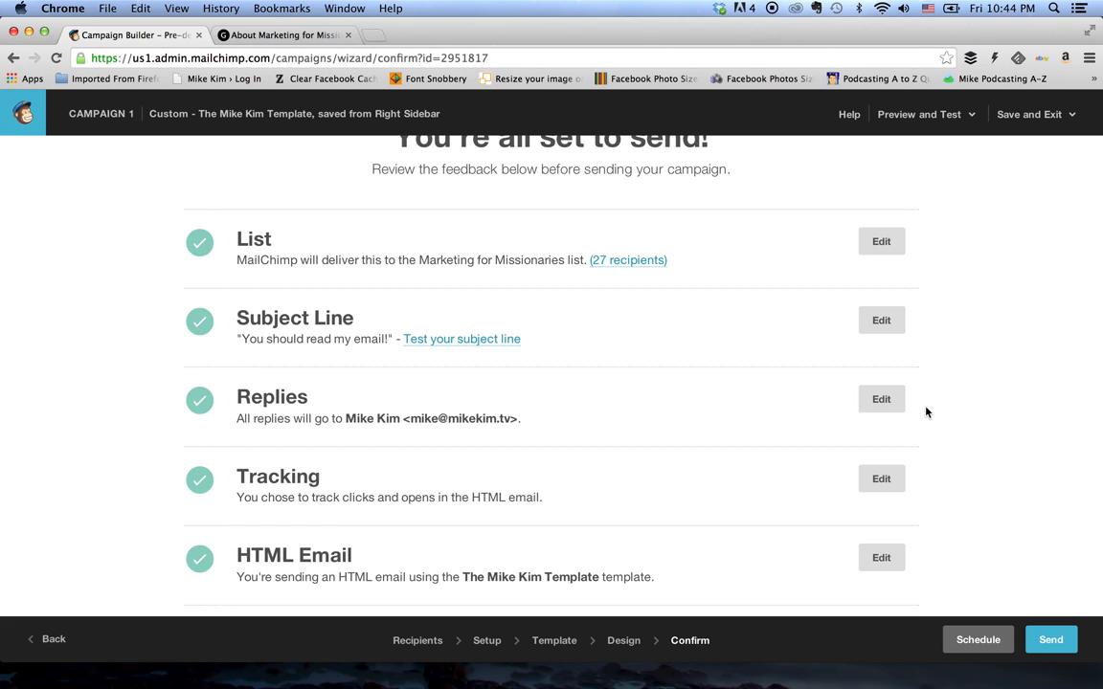
pyautogui.scroll(-5, 926, 411)
pyautogui.scroll(-1, 926, 412)
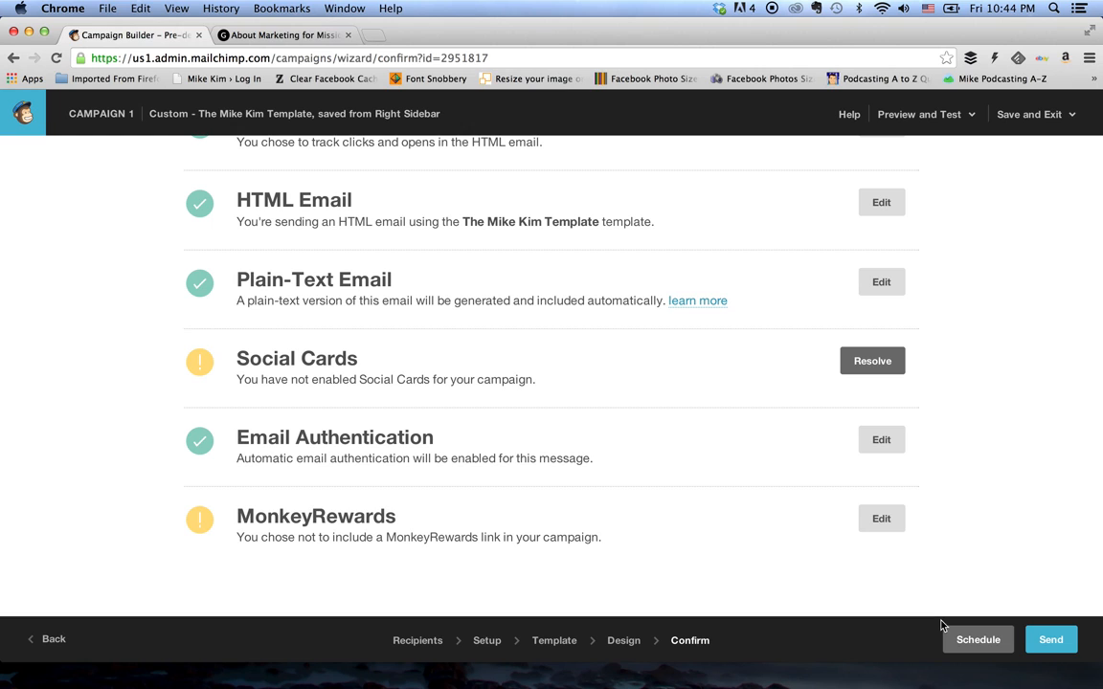
# - Review the campaign's scheduling options for delivery date, specific time, batch delivery, Timewarp and optimized send time, and cancel the scheduling
pyautogui.click(974, 640)
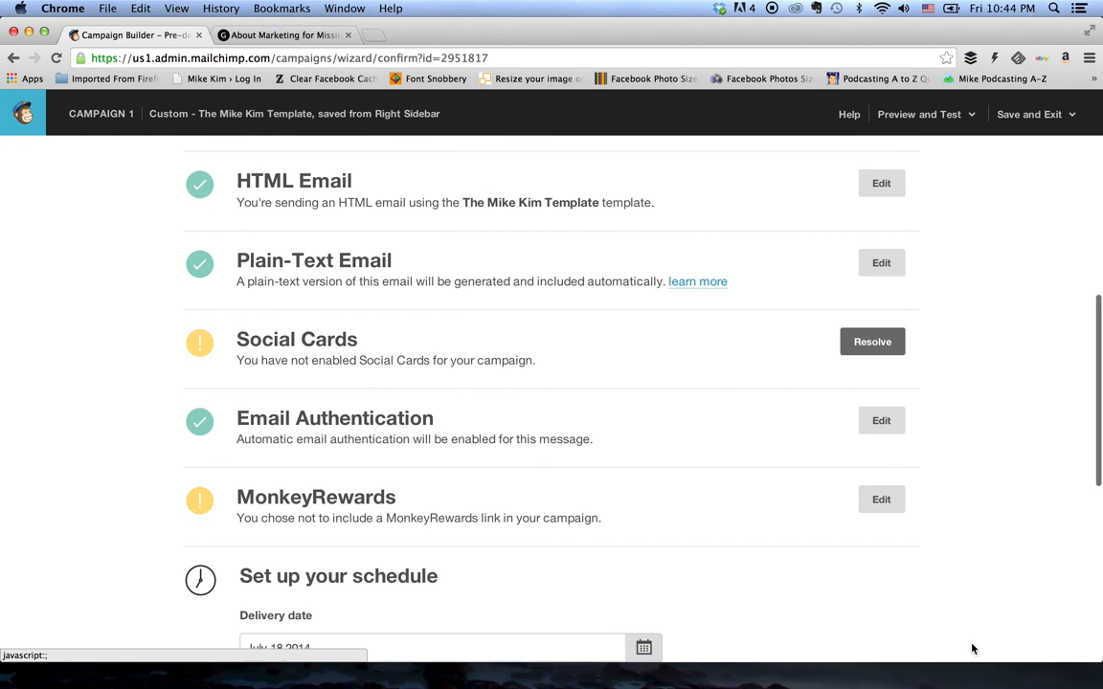
pyautogui.scroll(-8, 793, 534)
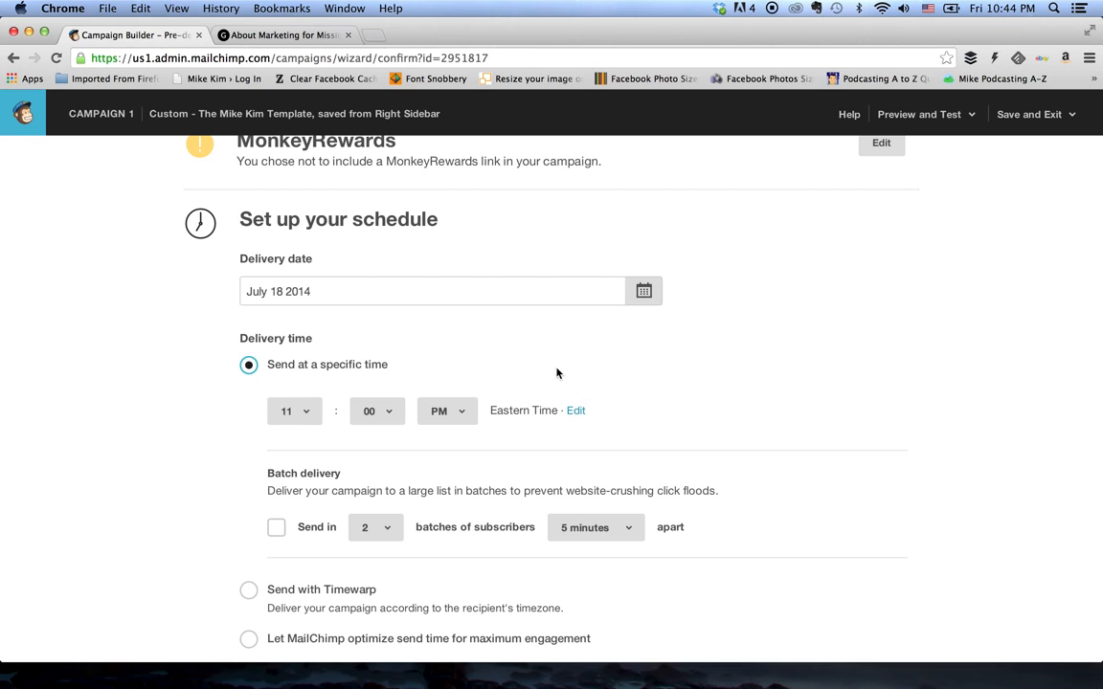
pyautogui.scroll(-2, 556, 372)
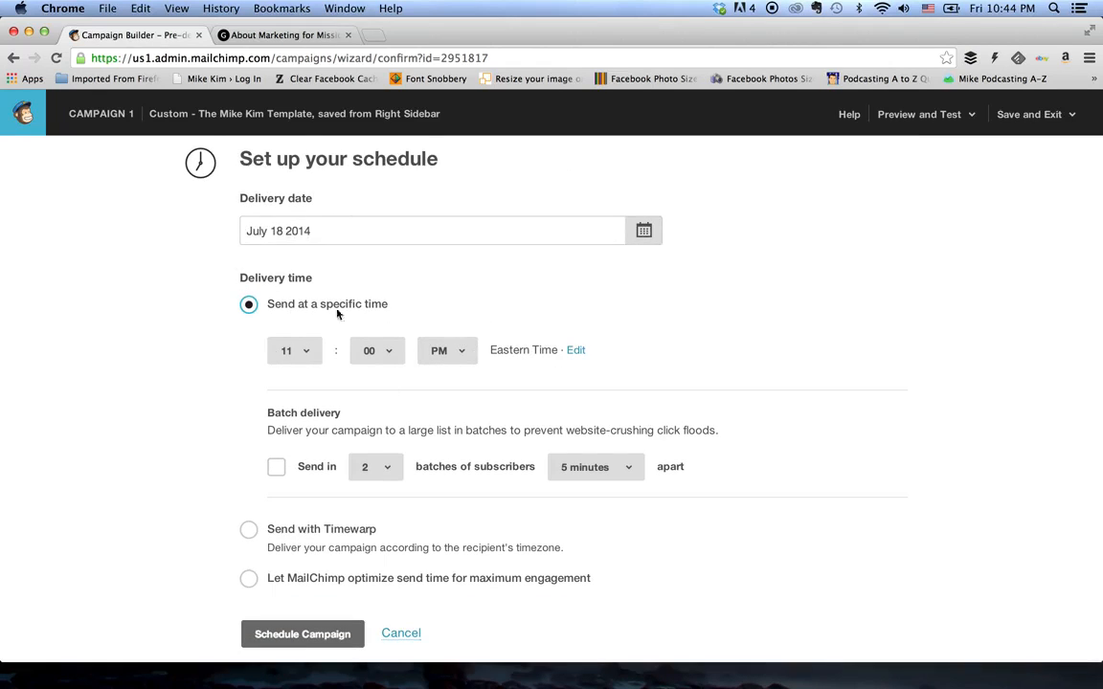
pyautogui.scroll(-2, 150, 460)
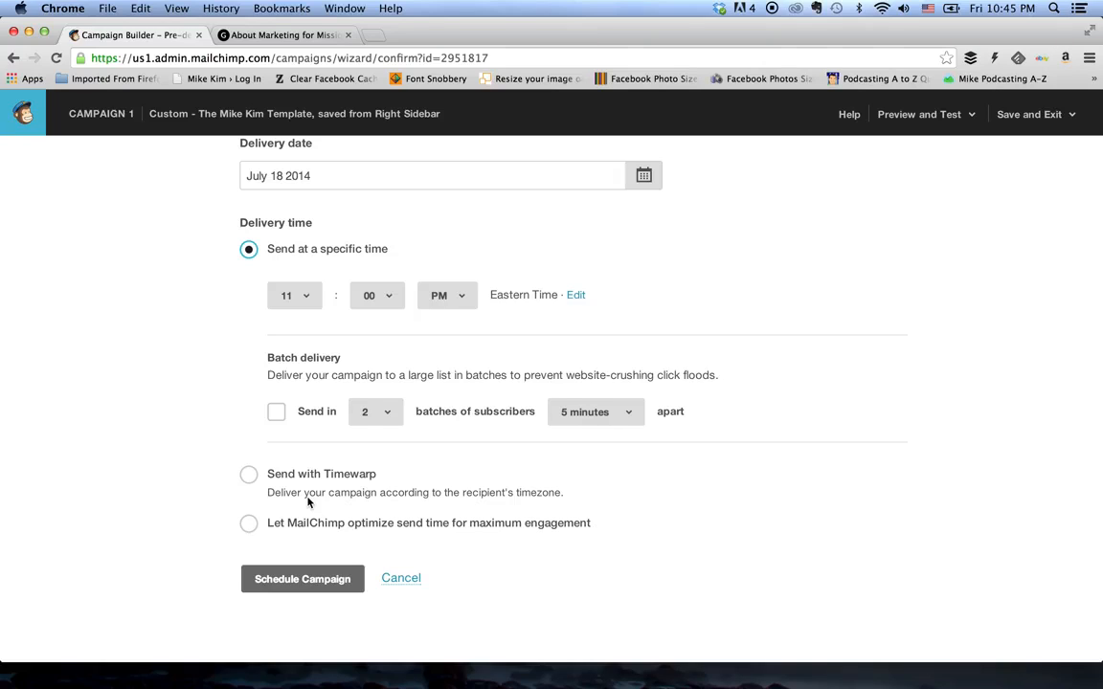
pyautogui.press('XF86AudioMute')
pyautogui.click(401, 579)
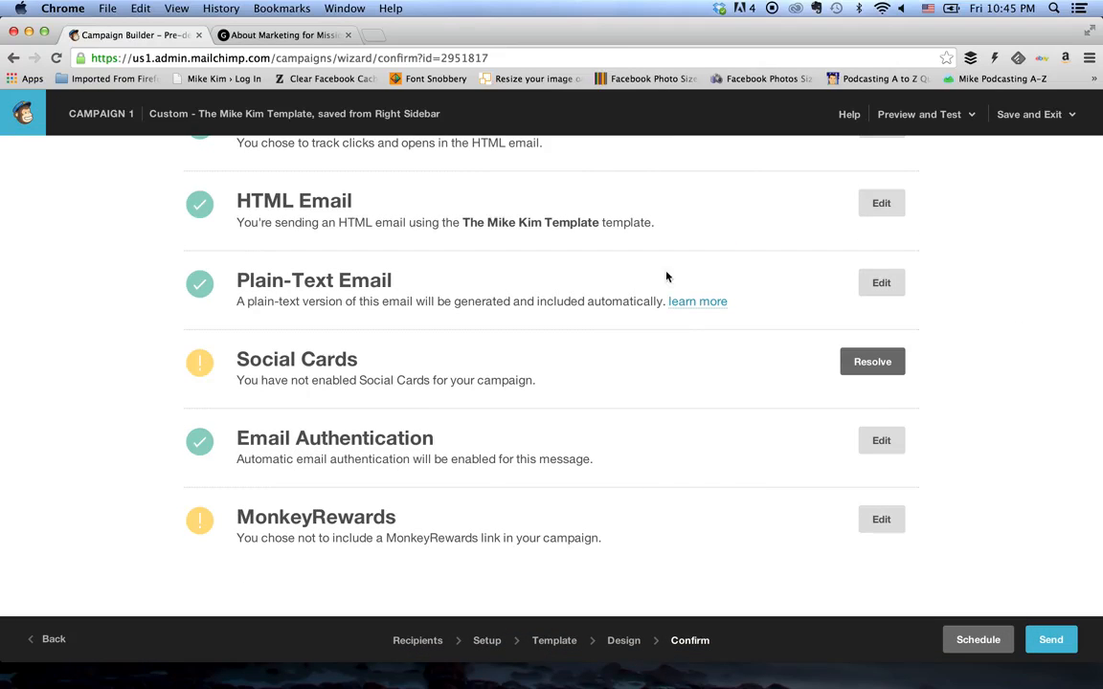
# - Return to the Design stage and read through the desktop version of the email in preview mode, down to the footer
pyautogui.click(623, 642)
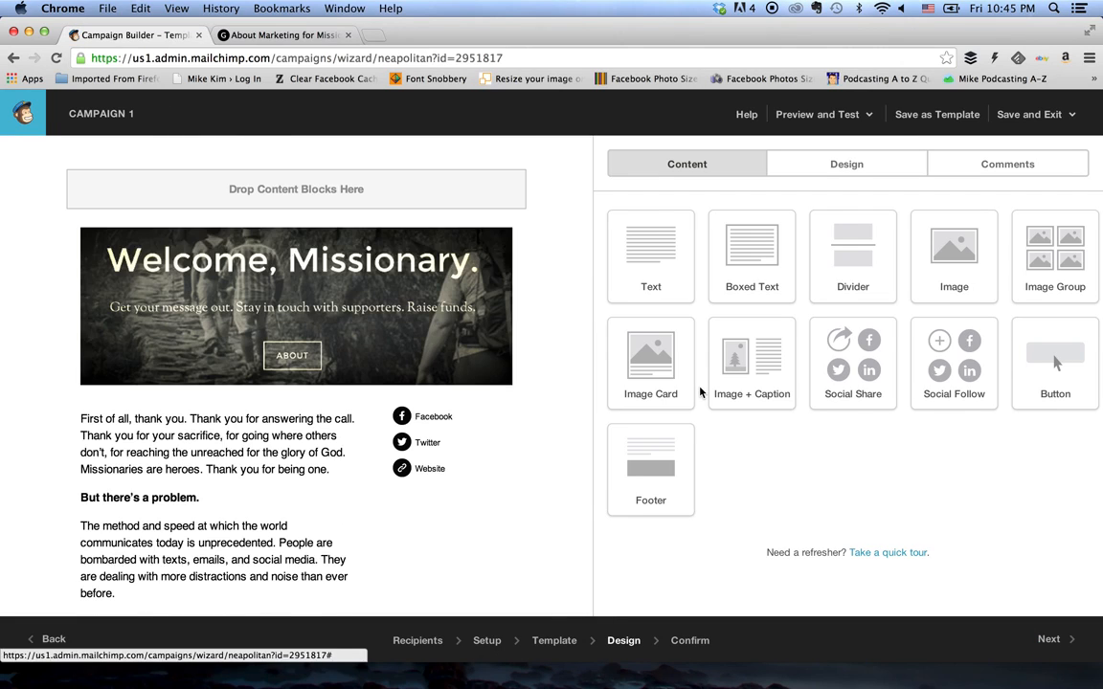
pyautogui.click(814, 114)
pyautogui.click(786, 153)
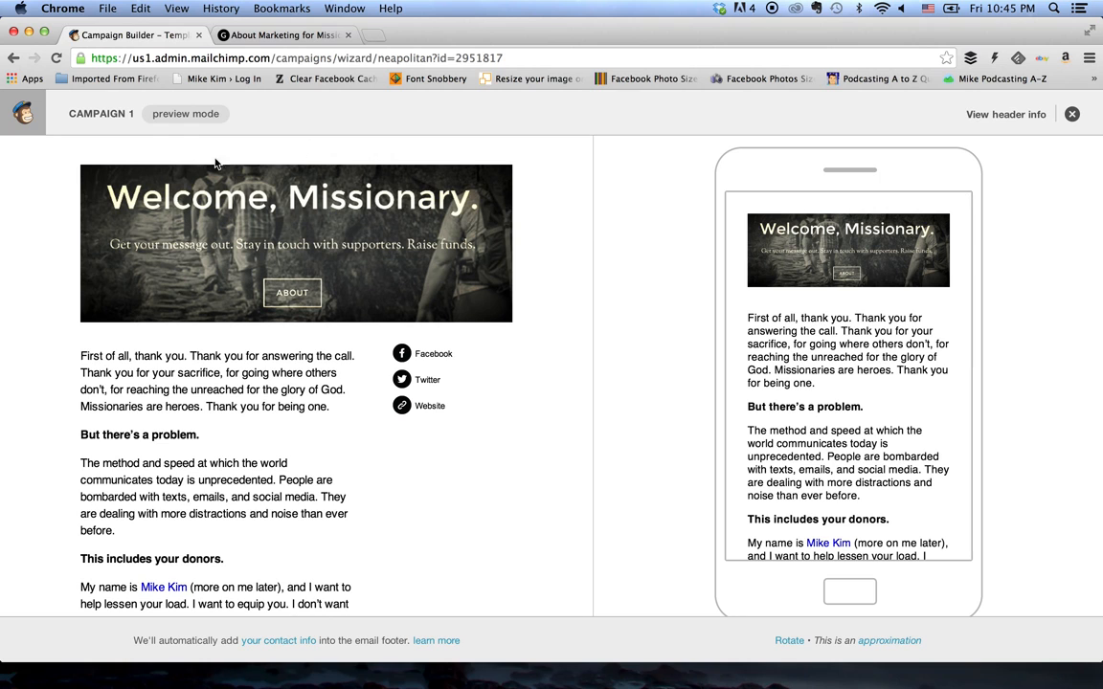
pyautogui.scroll(-5, 577, 340)
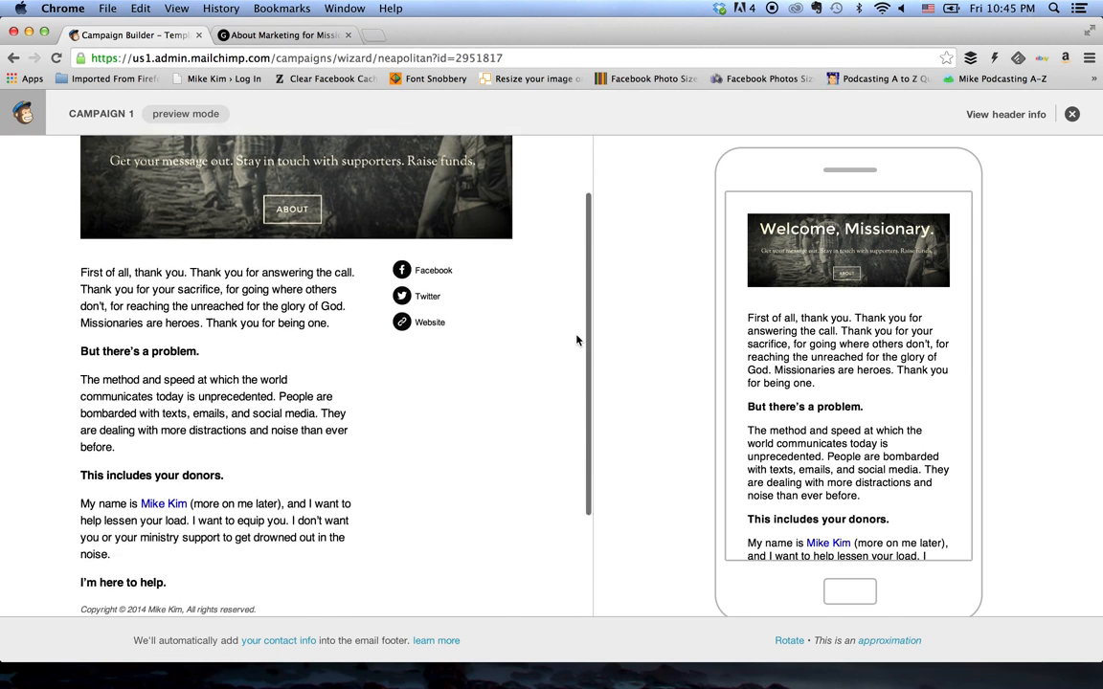
pyautogui.scroll(5, 576, 339)
pyautogui.scroll(-5, 576, 340)
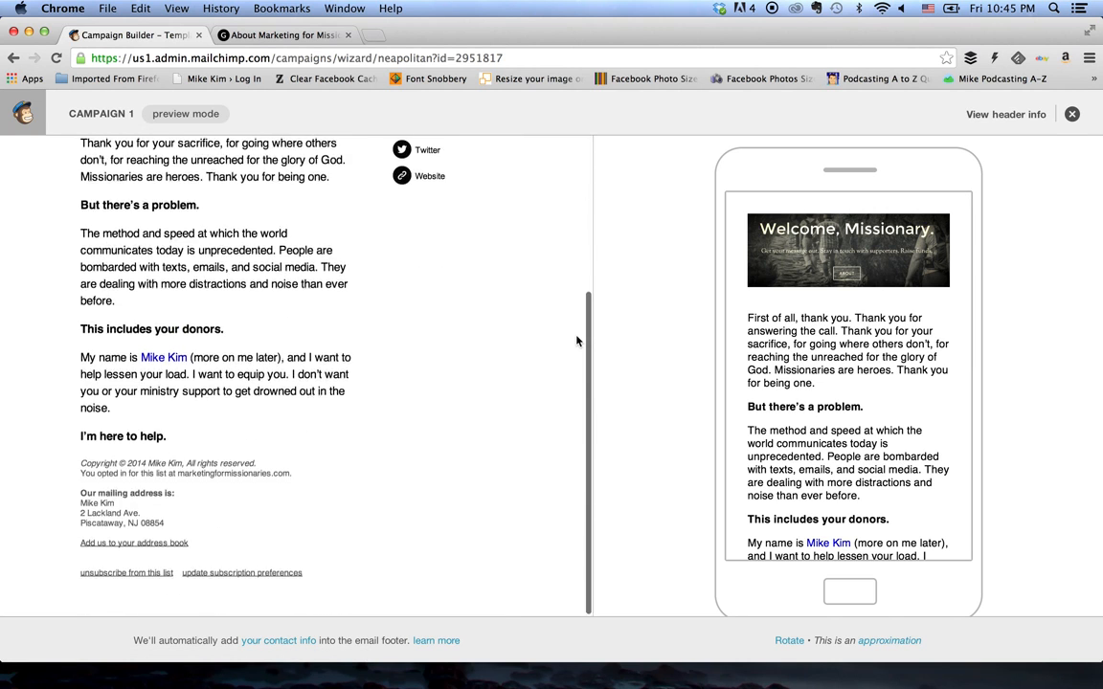
pyautogui.scroll(5, 576, 340)
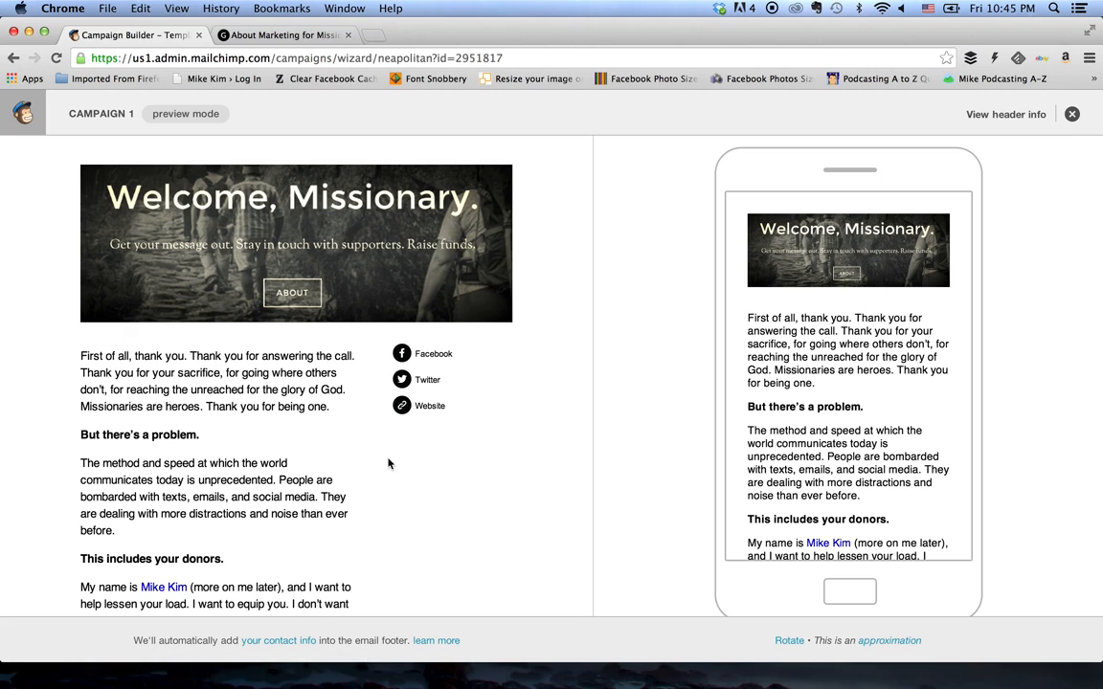